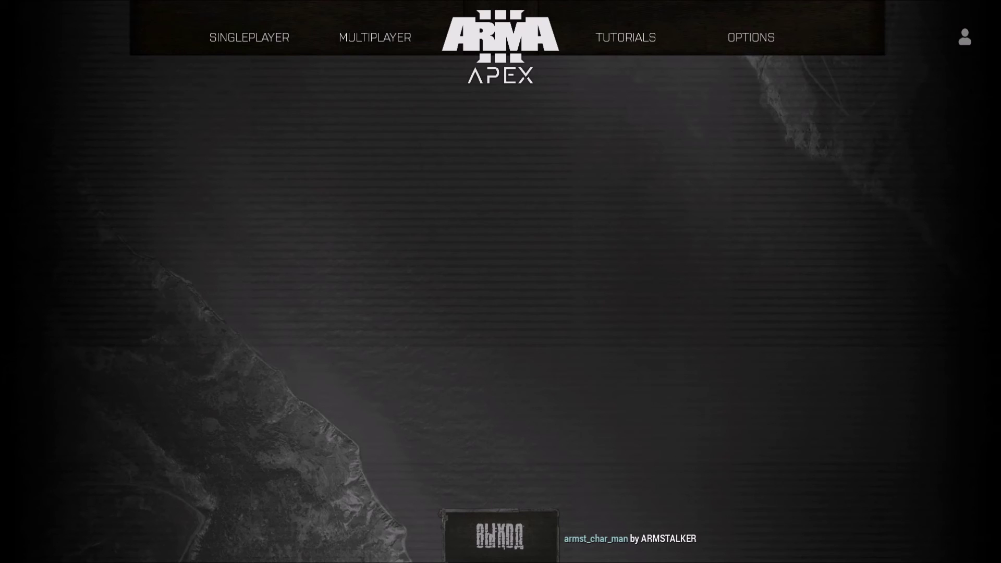
Step: Open the scenario editor on the ALPHA ZONE map and dismiss all texture error messages
mouse_move(249, 37)
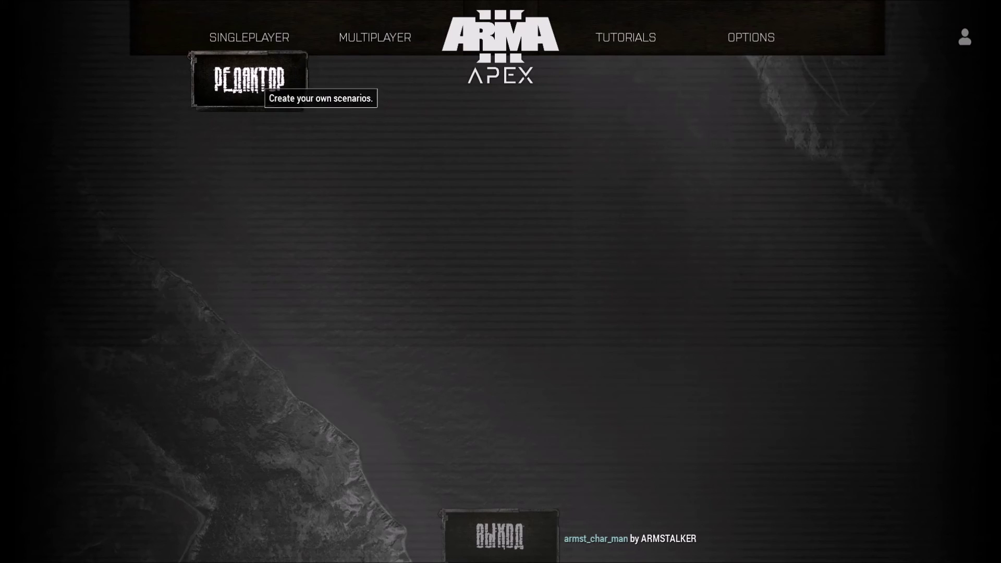
left_click(260, 86)
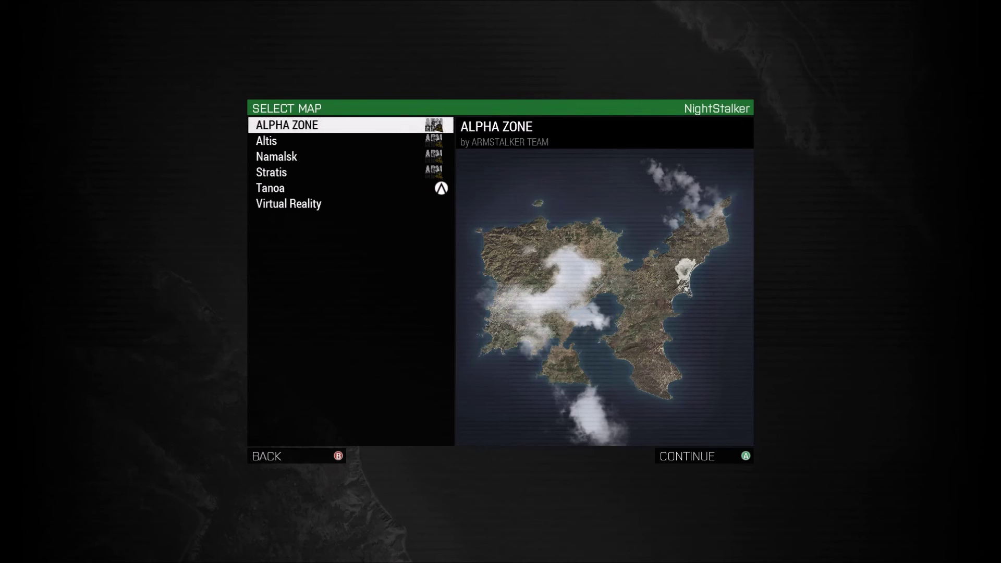
left_click(688, 456)
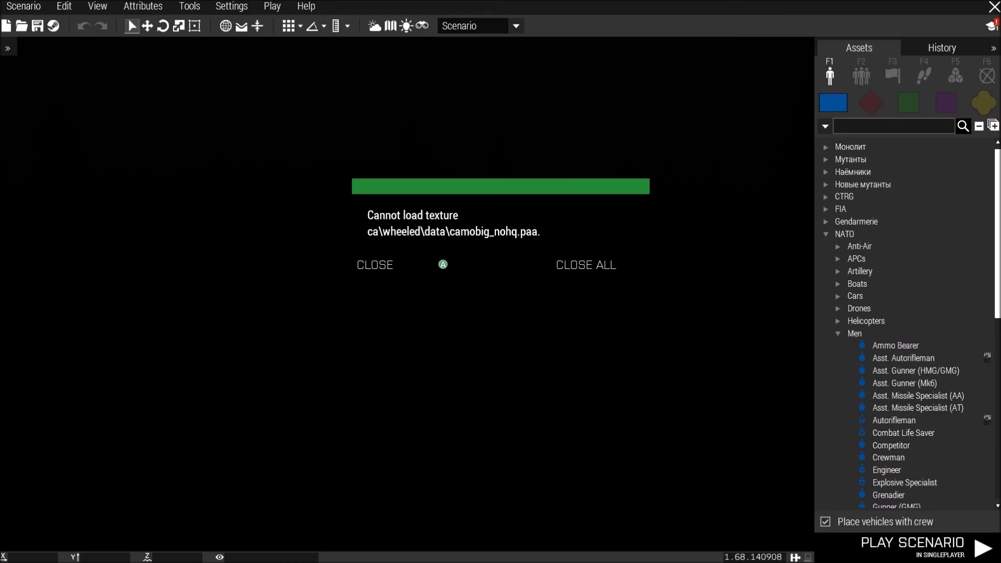
left_click(586, 265)
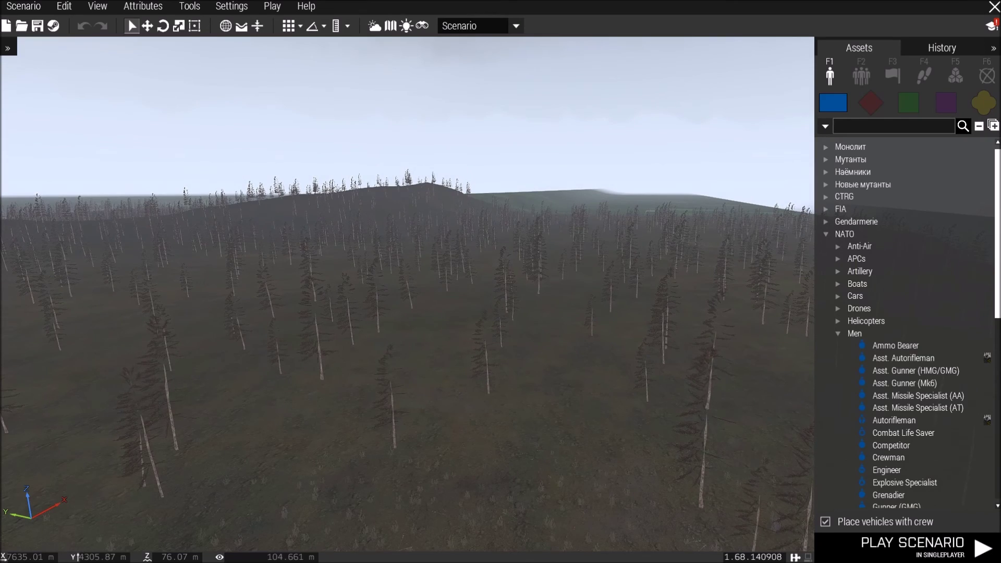
Step: Survey the terrain from the river and forest over to the walled base with hangars and watchtowers
right_click_drag(406, 281, 521, 271)
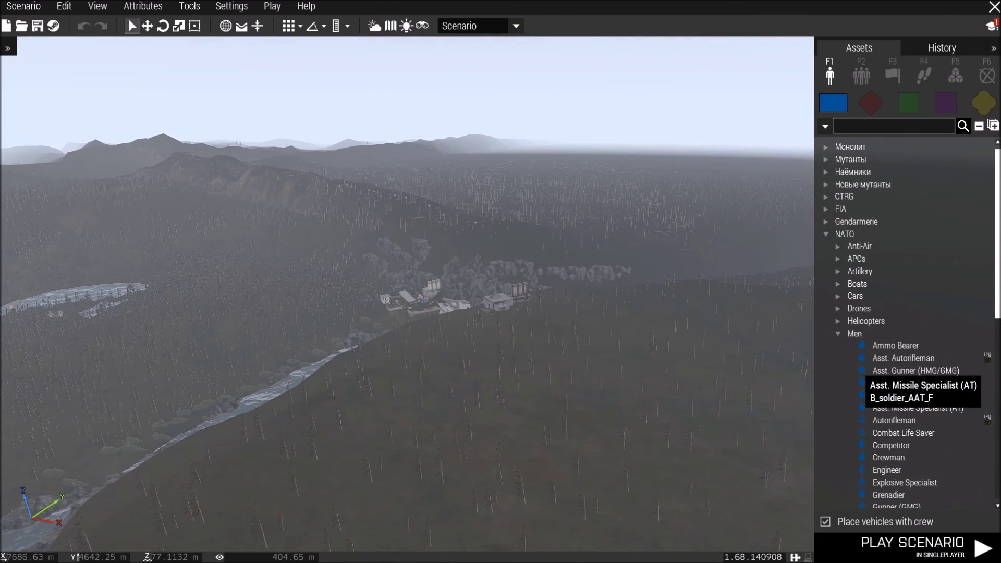
right_click_drag(521, 271, 365, 292)
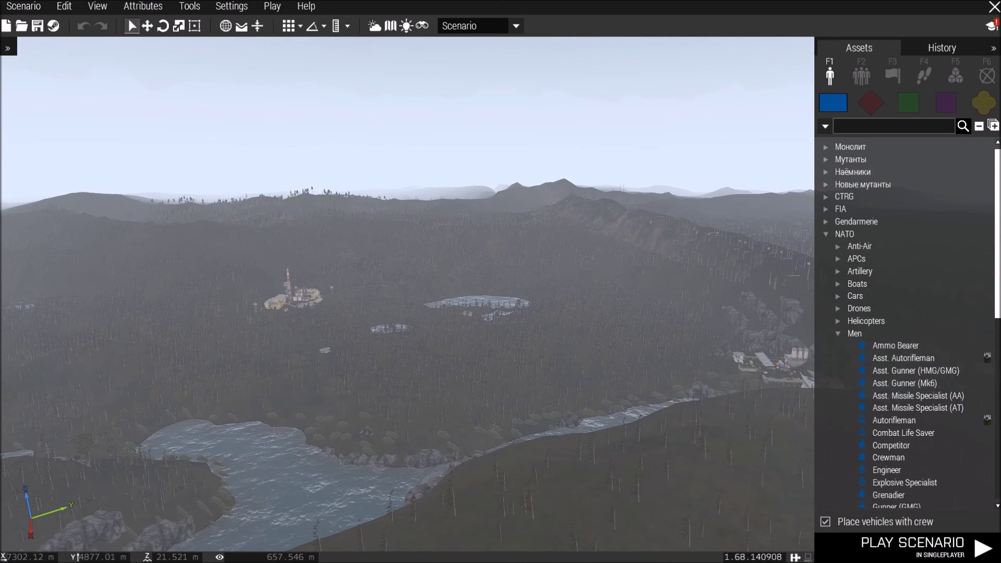
right_click_drag(365, 292, 521, 271)
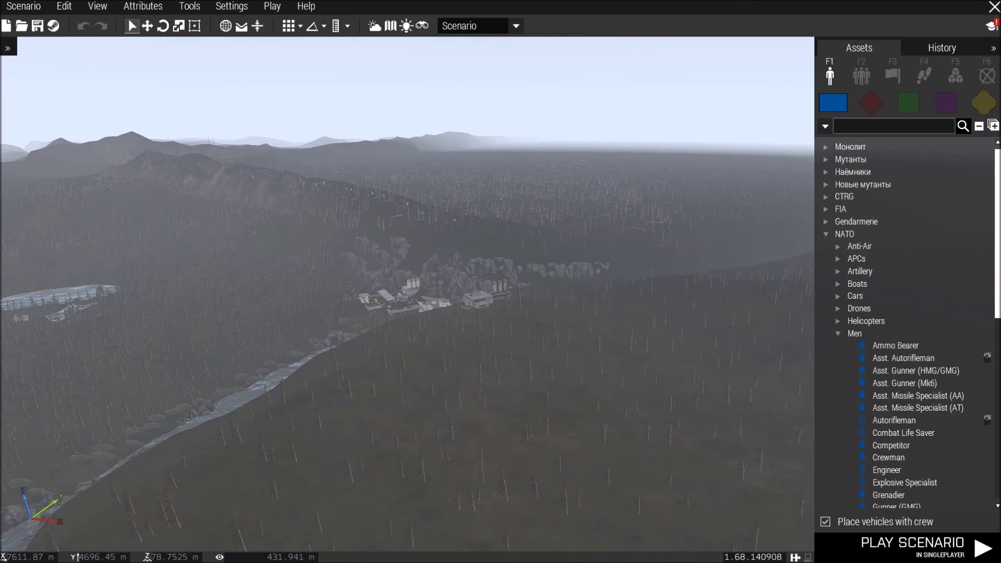
key("w")
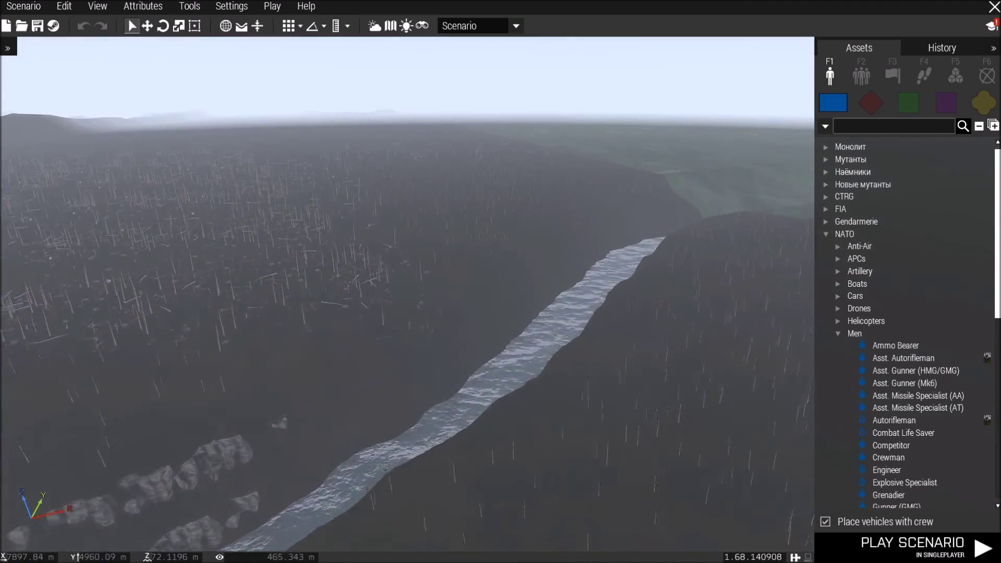
right_click_drag(500, 282, 168, 305)
key("w")
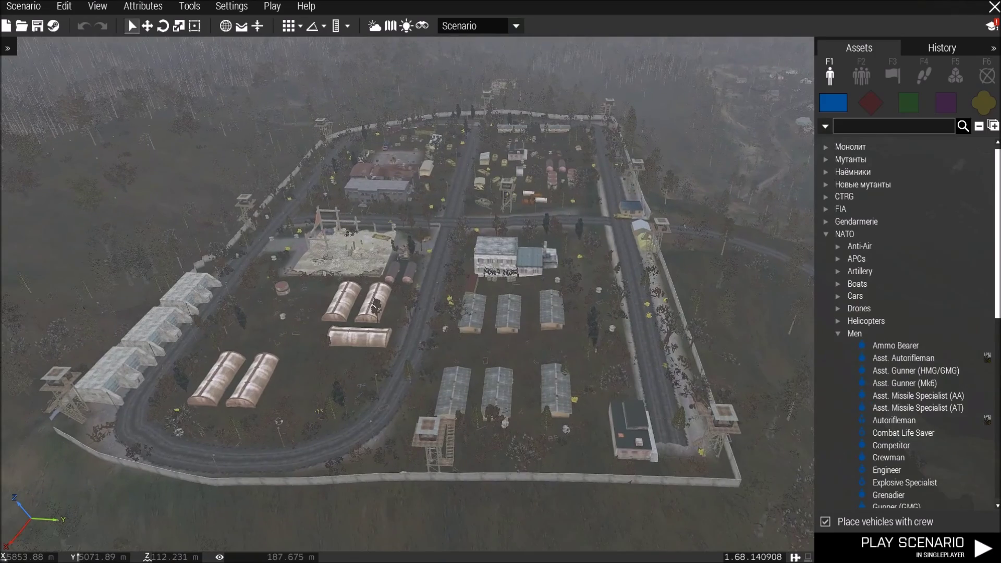
key("w")
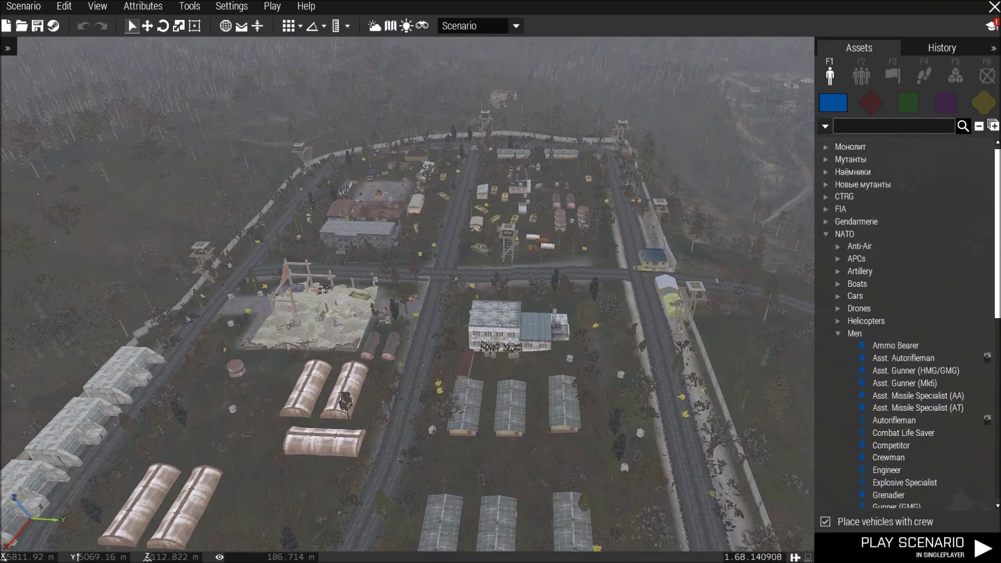
key("w")
key("s")
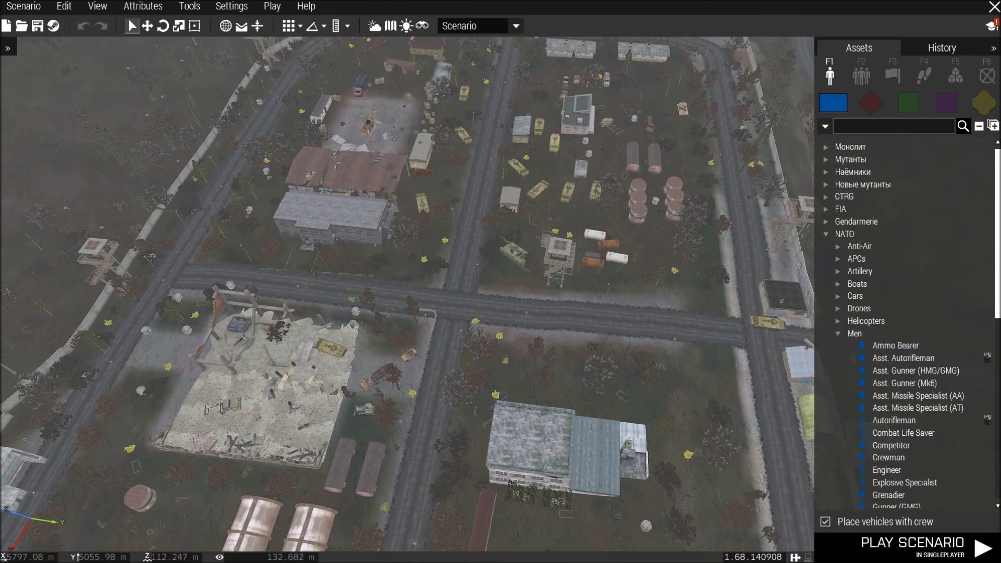
key("s")
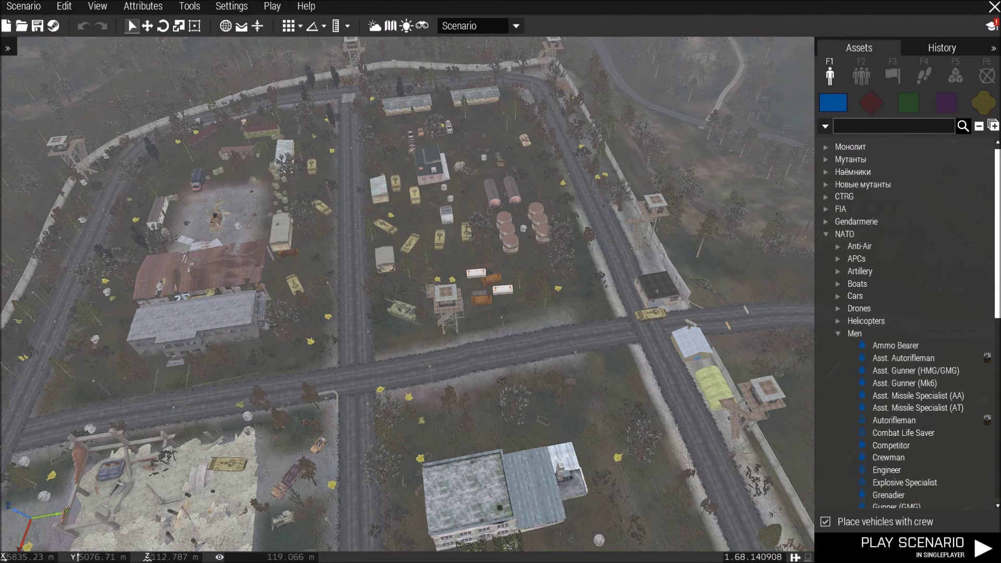
Step: Examine the base's central crossroads and its surroundings in close-up, including a check of the 2D map
scroll(407, 294, "up", 10)
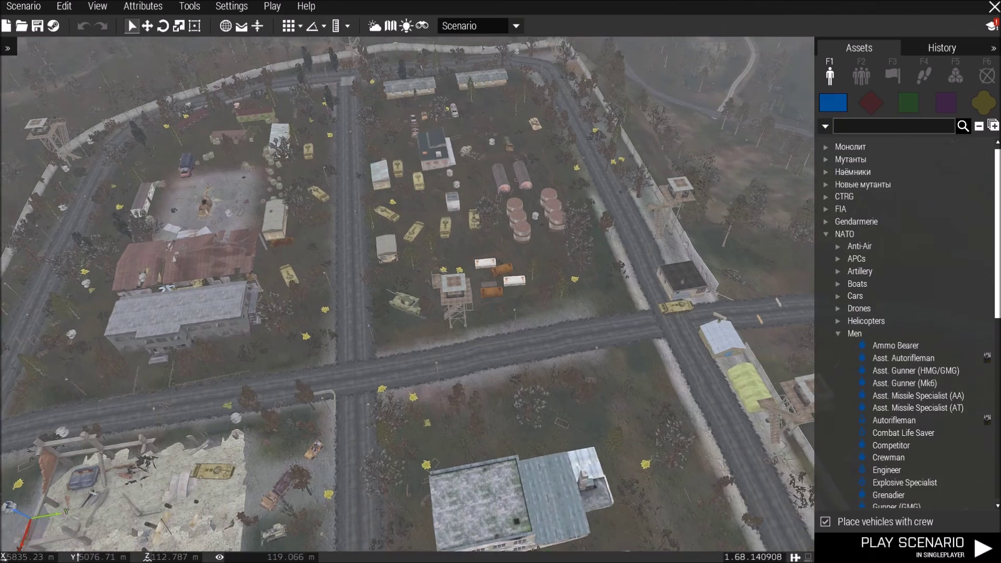
scroll(408, 294, "down", 5)
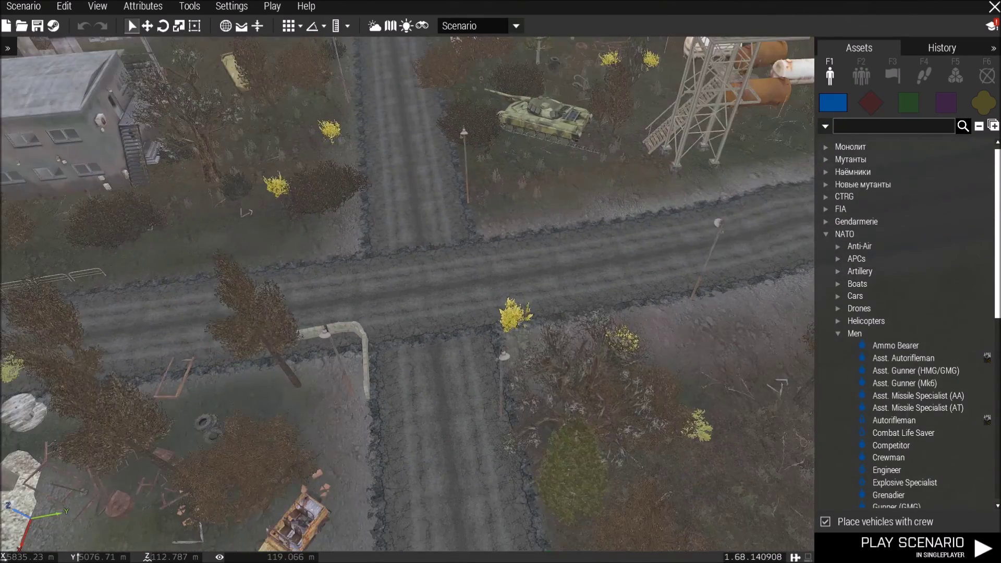
scroll(407, 294, "up", 5)
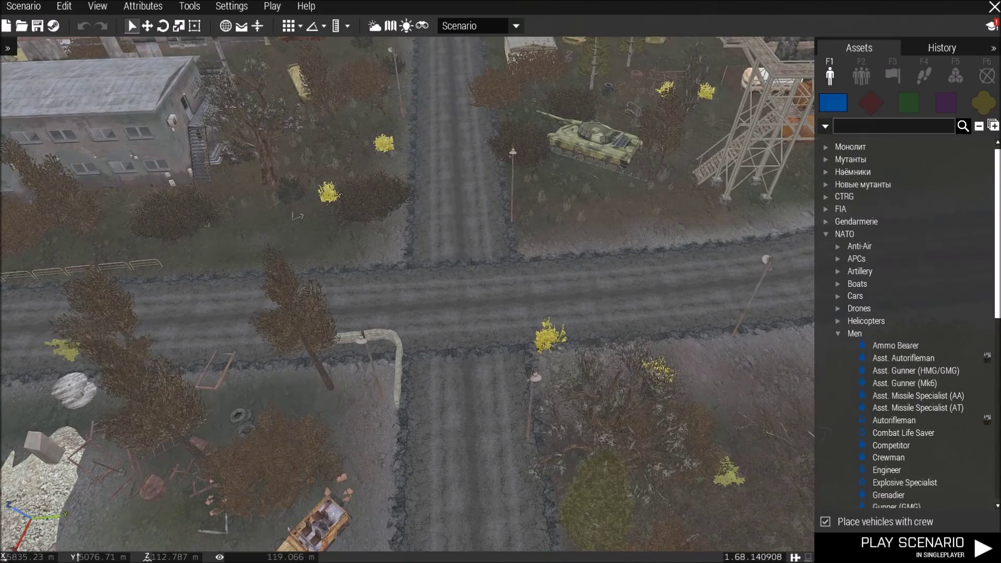
scroll(408, 294, "down", 10)
scroll(316, 238, "up", 10)
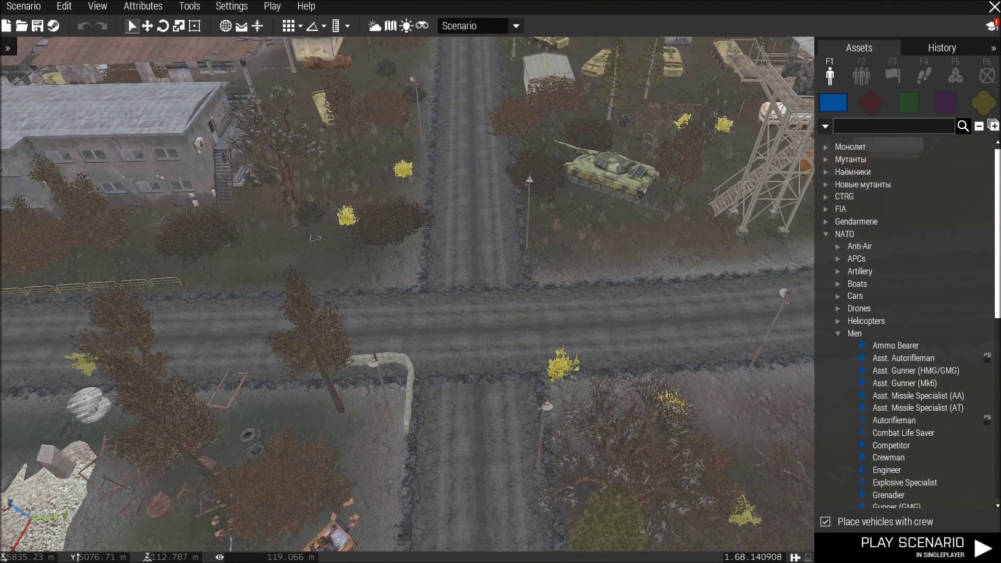
right_click_drag(315, 238, 254, 265)
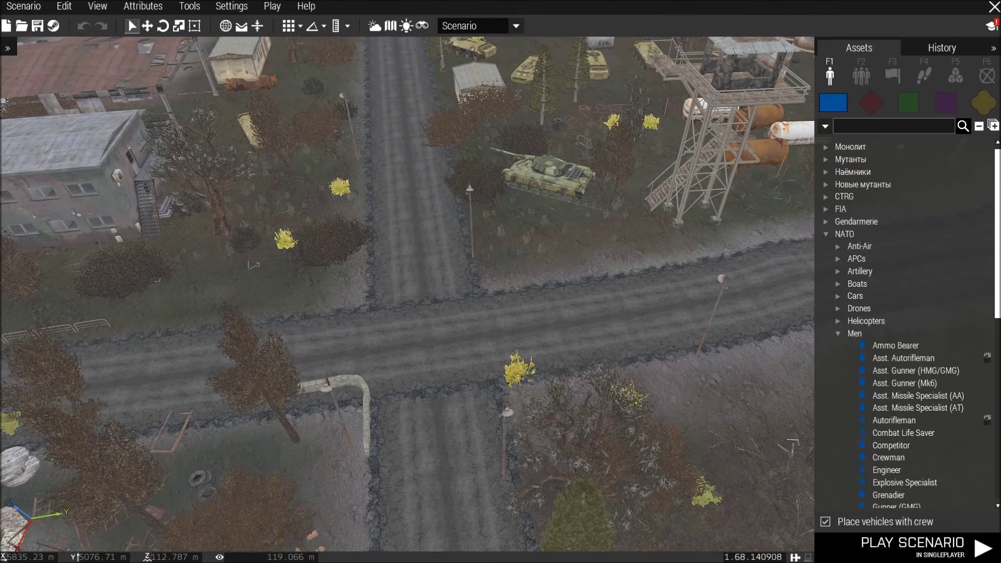
key("m")
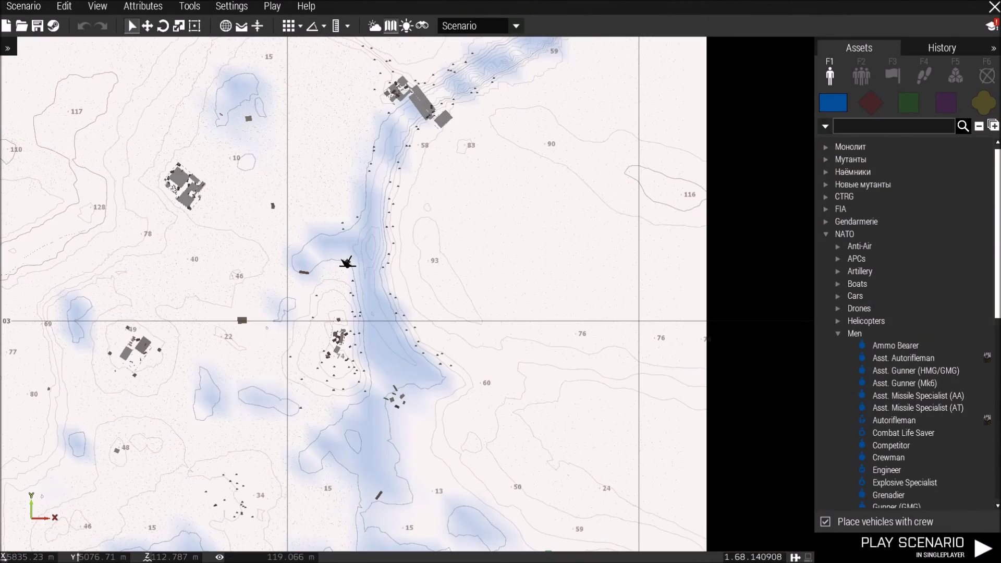
key("m")
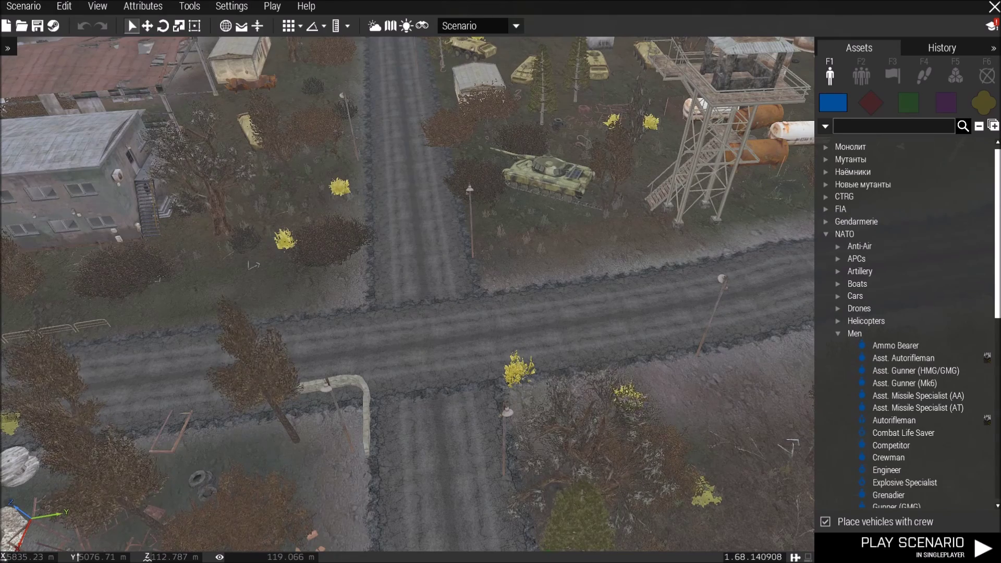
right_click_drag(407, 294, 648, 155)
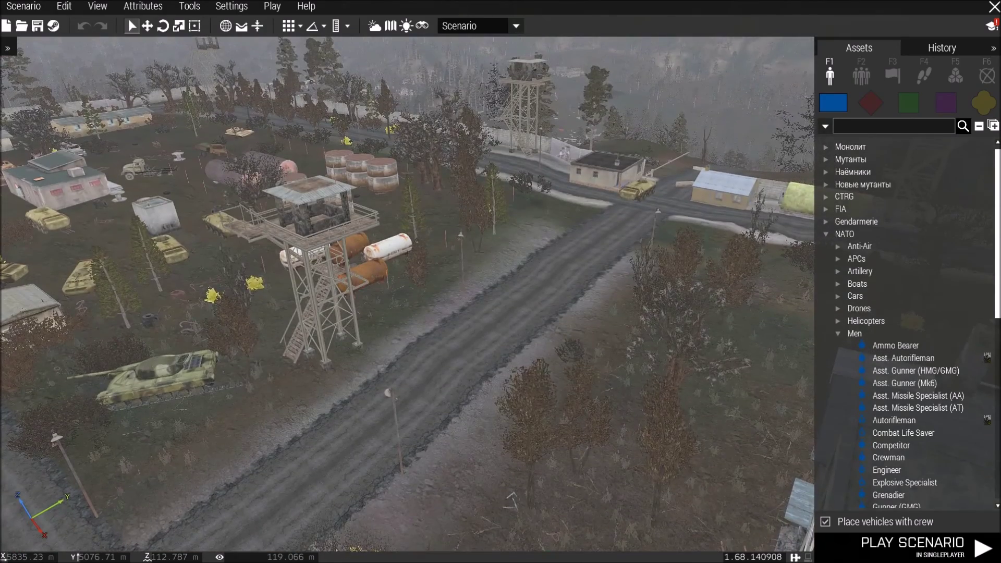
key("w")
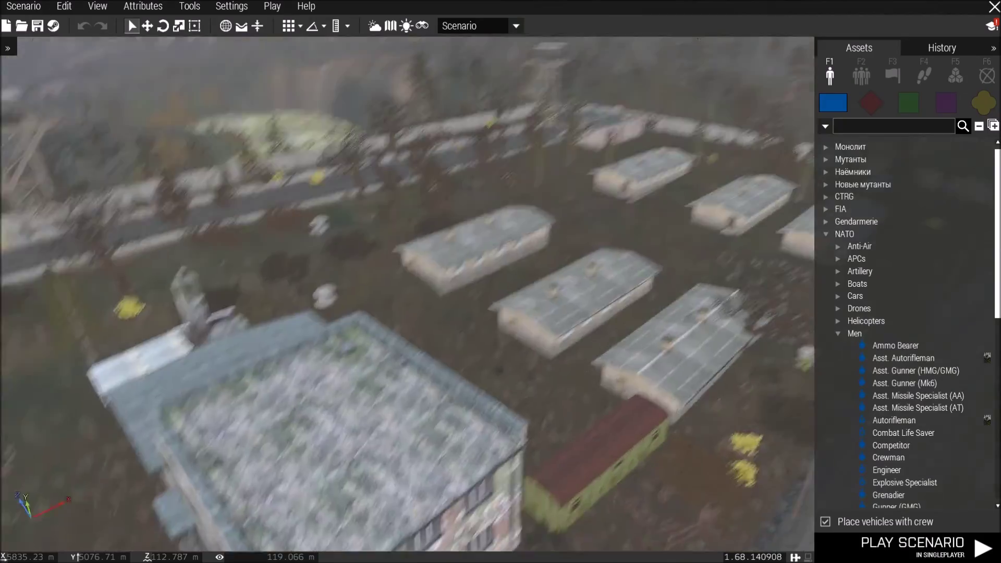
key("w")
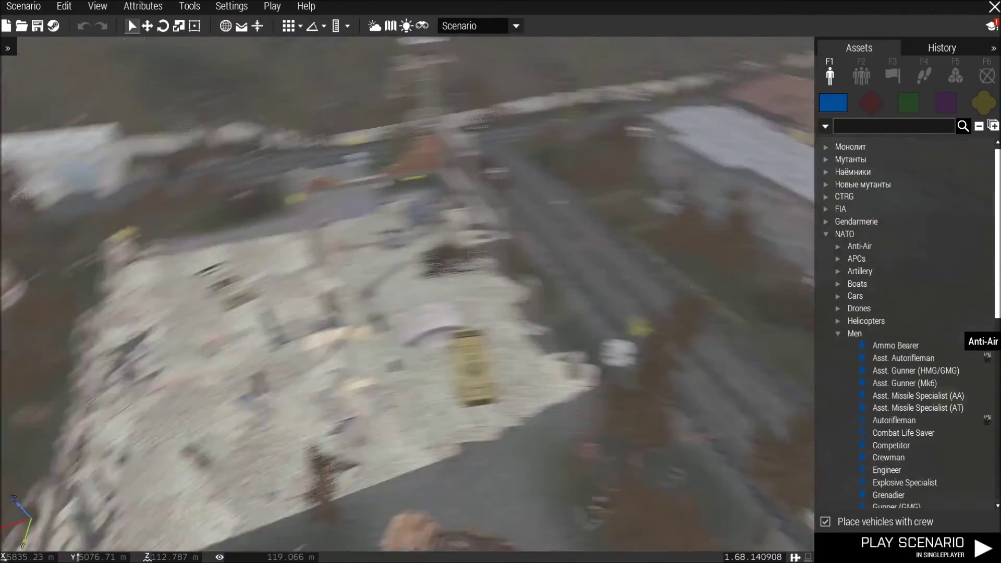
key("w")
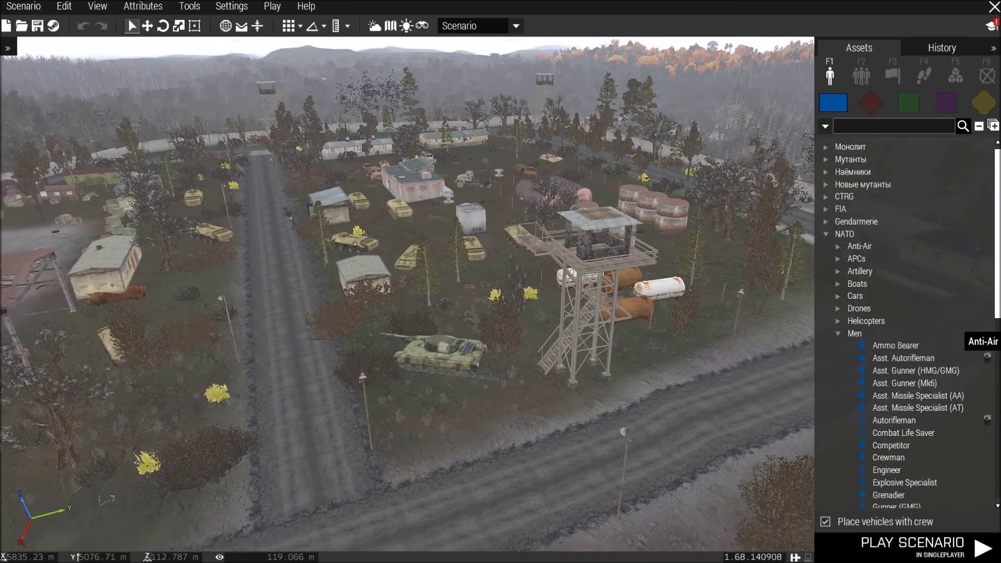
right_click_drag(407, 292, 376, 456)
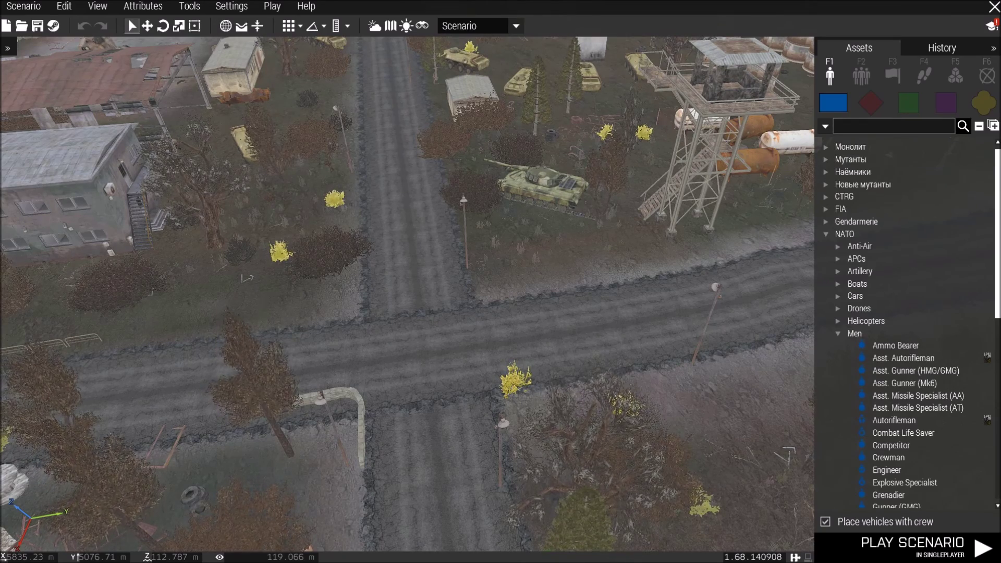
Step: Place a Mutants: Spawn module and a Mutants: Bloodsocker module on the grass between the tank and the crossroads
key("F5")
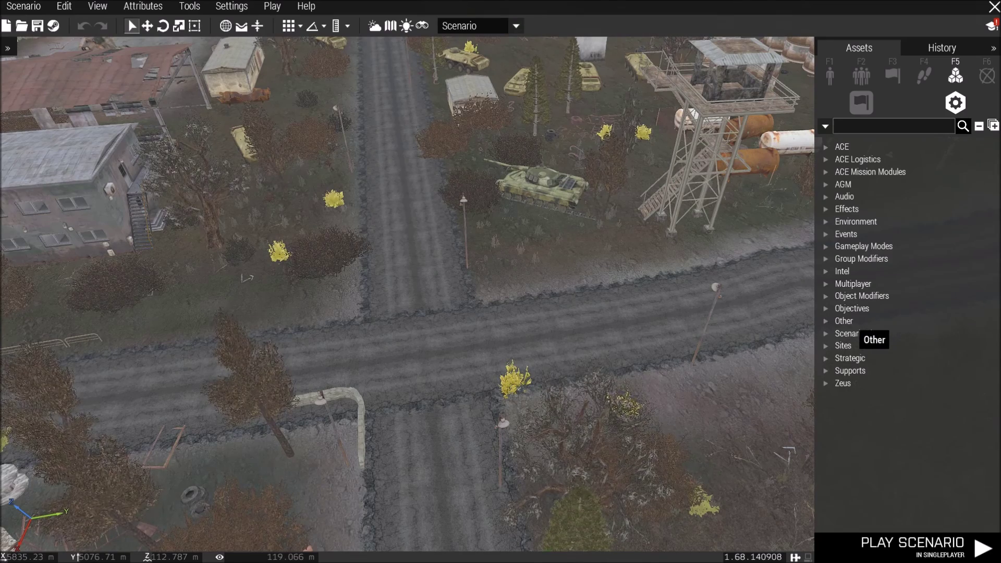
left_click(850, 320)
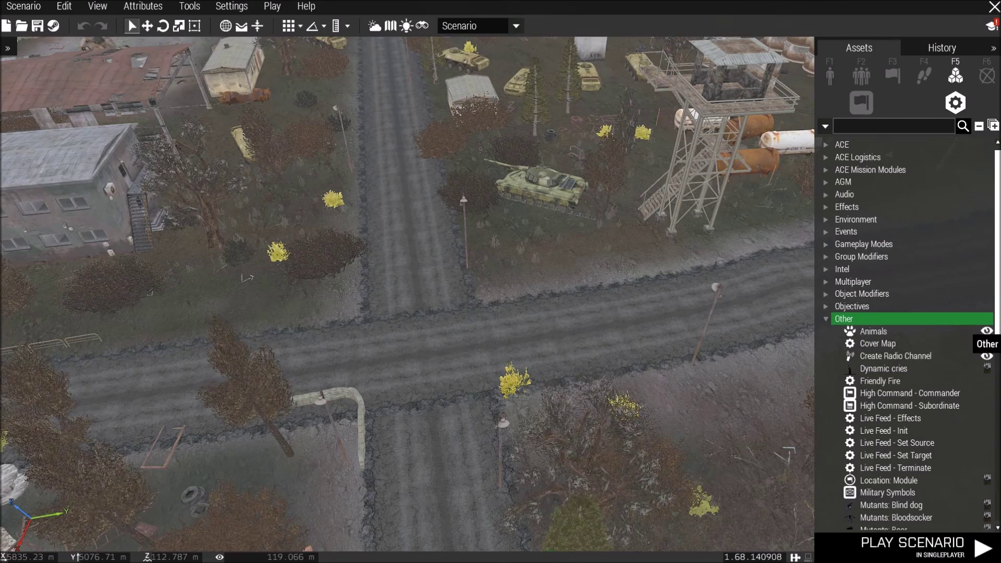
scroll(886, 404, "down", 5)
scroll(913, 334, "down", 5)
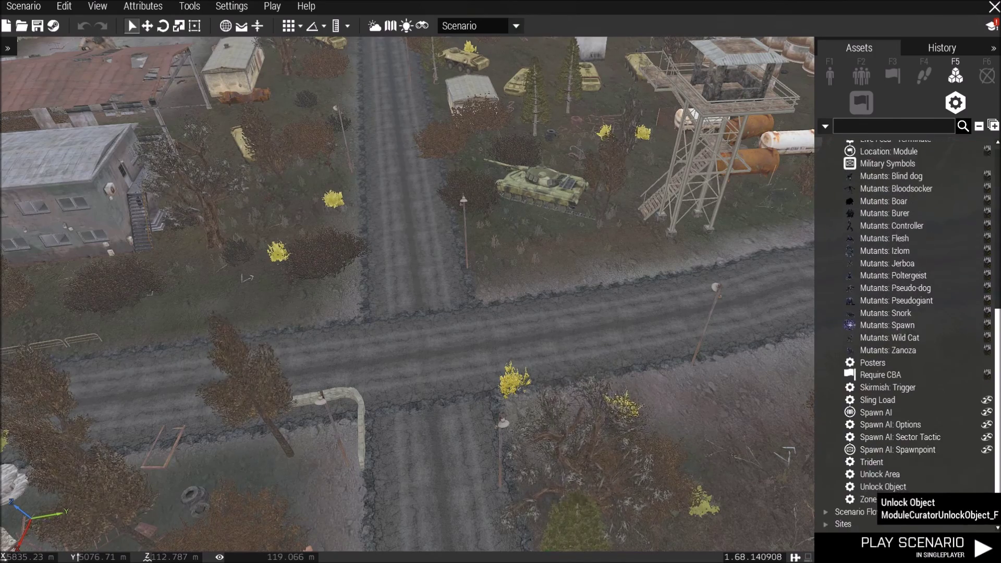
scroll(912, 333, "up", 2)
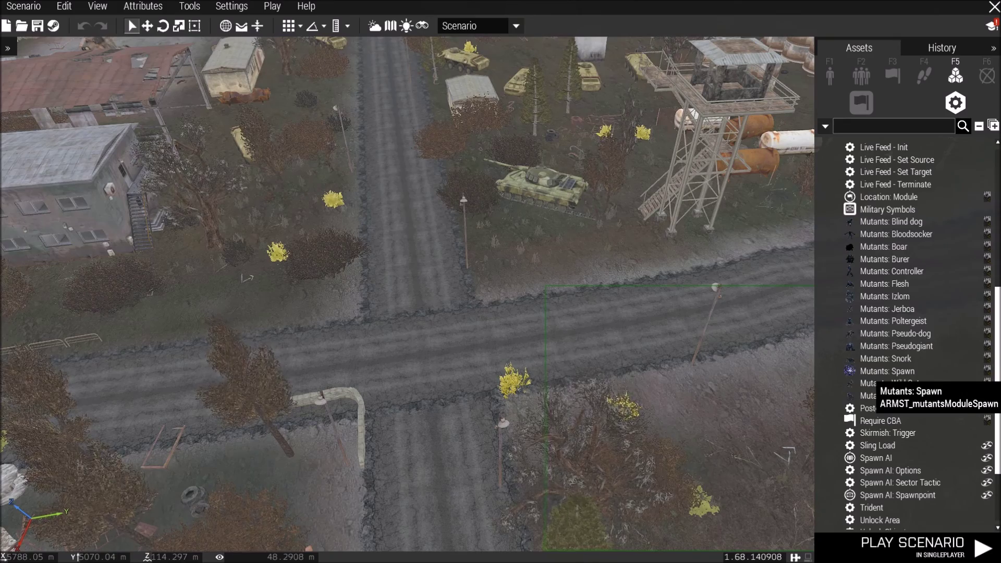
left_click(887, 372)
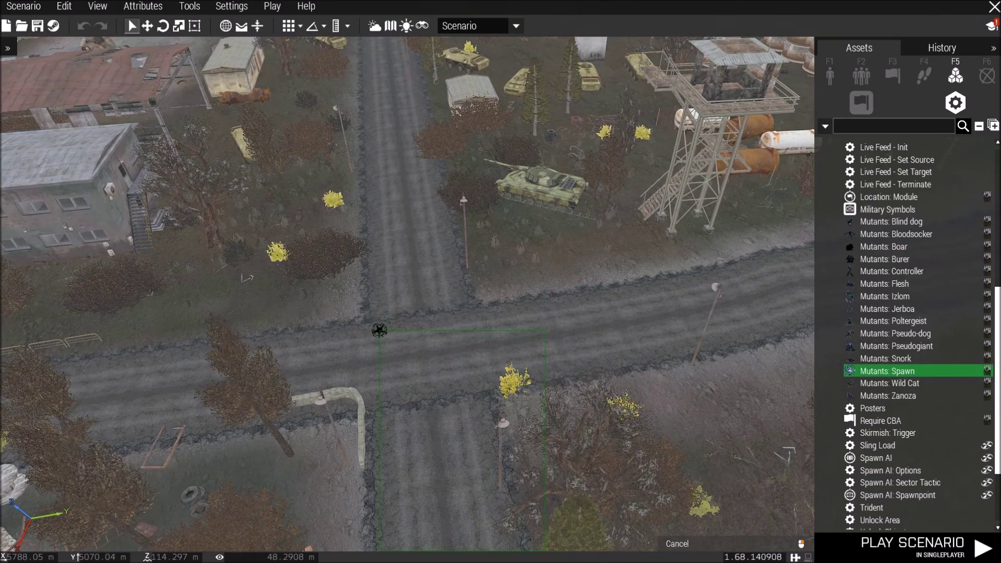
left_click(513, 283)
left_click_drag(513, 283, 538, 227)
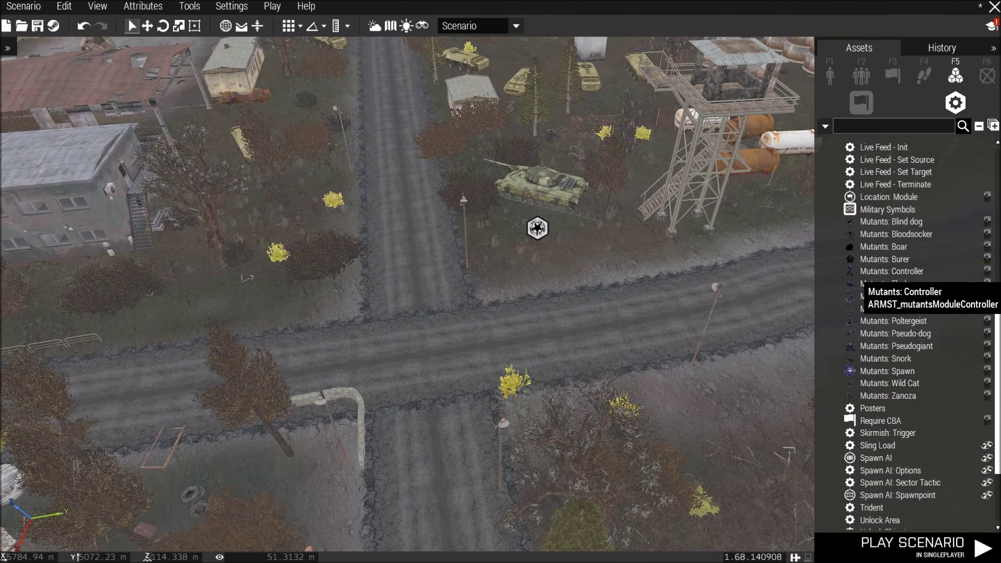
left_click(886, 234)
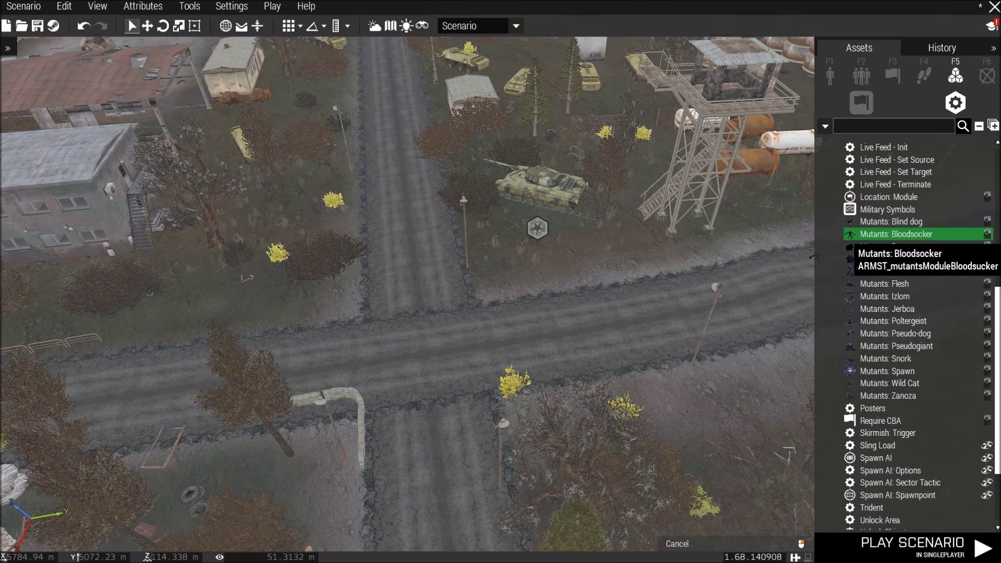
left_click(559, 269)
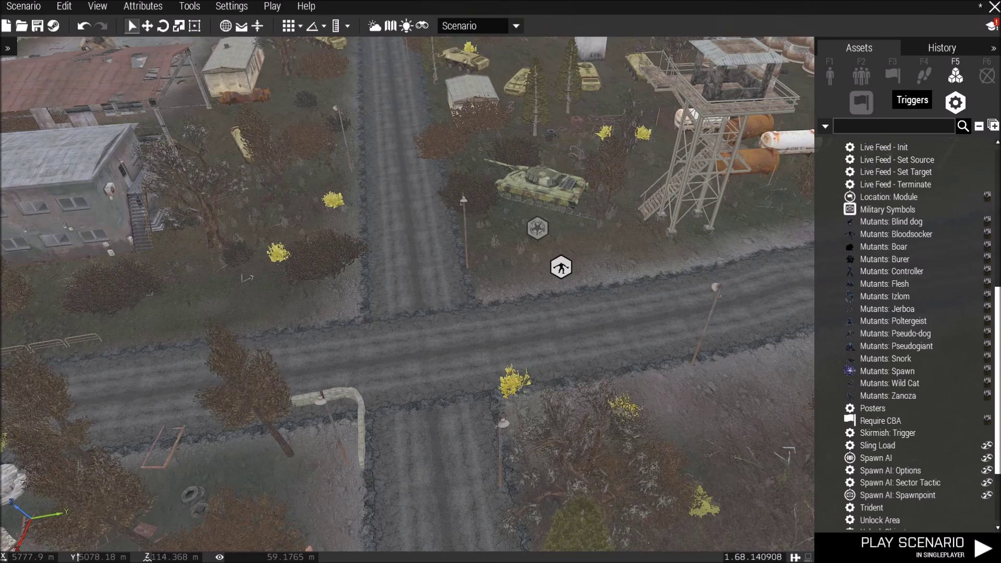
Step: Place a plain Trigger without a preset size on the road at the crossroads
left_click(893, 76)
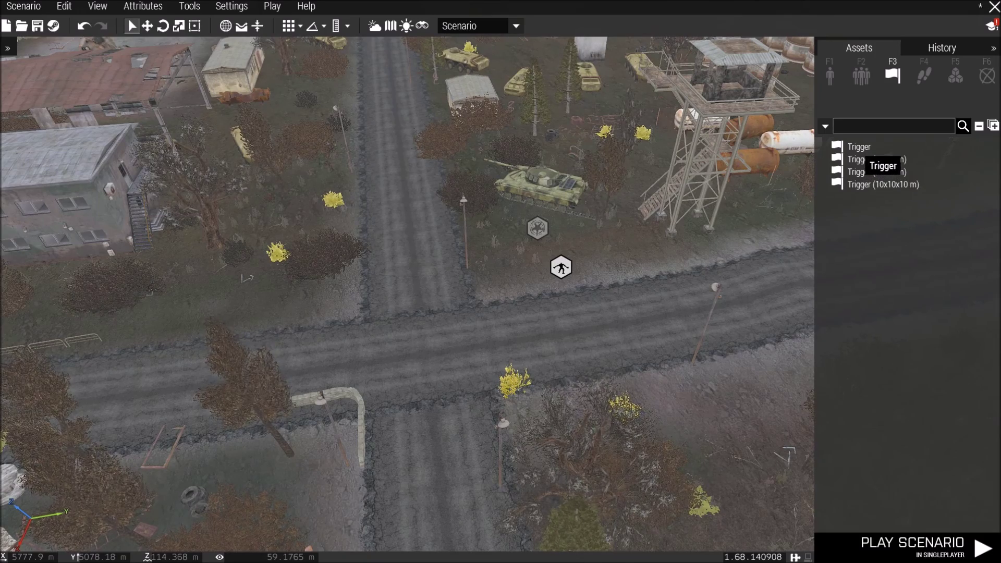
left_click(866, 147)
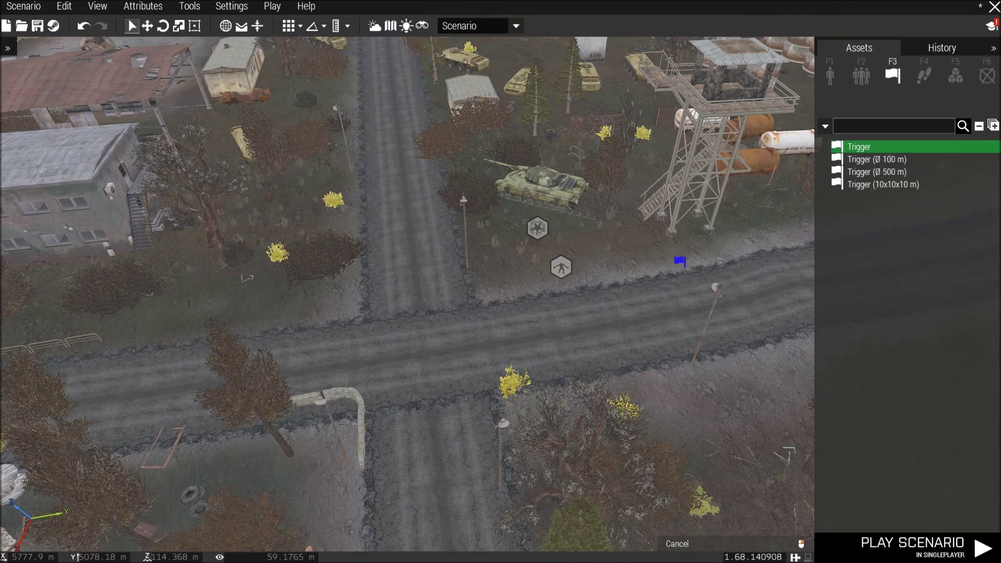
left_click(419, 345)
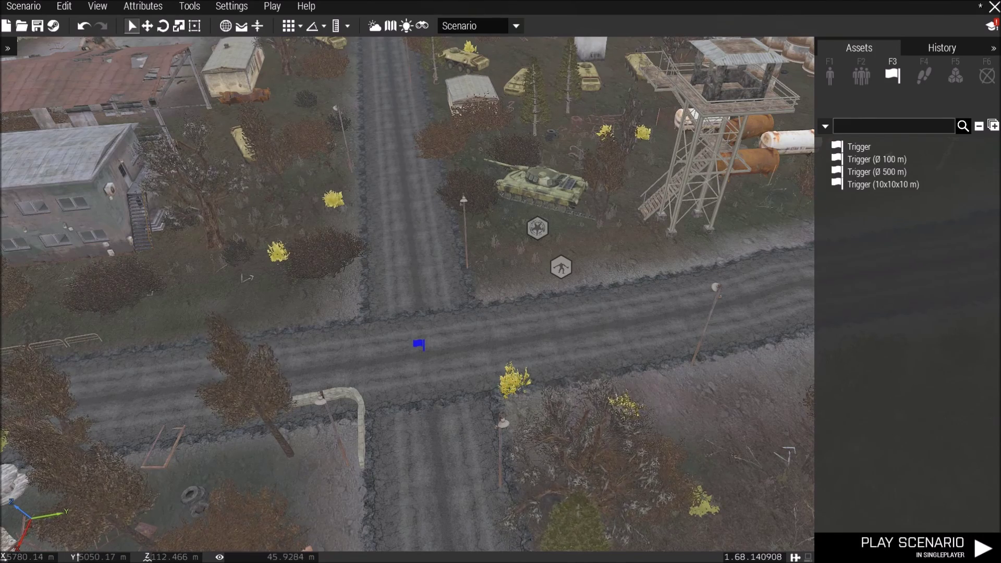
Step: Sync the Mutants: Spawn module near the tank to the trigger at the crossroads
scroll(538, 228, "up", 2)
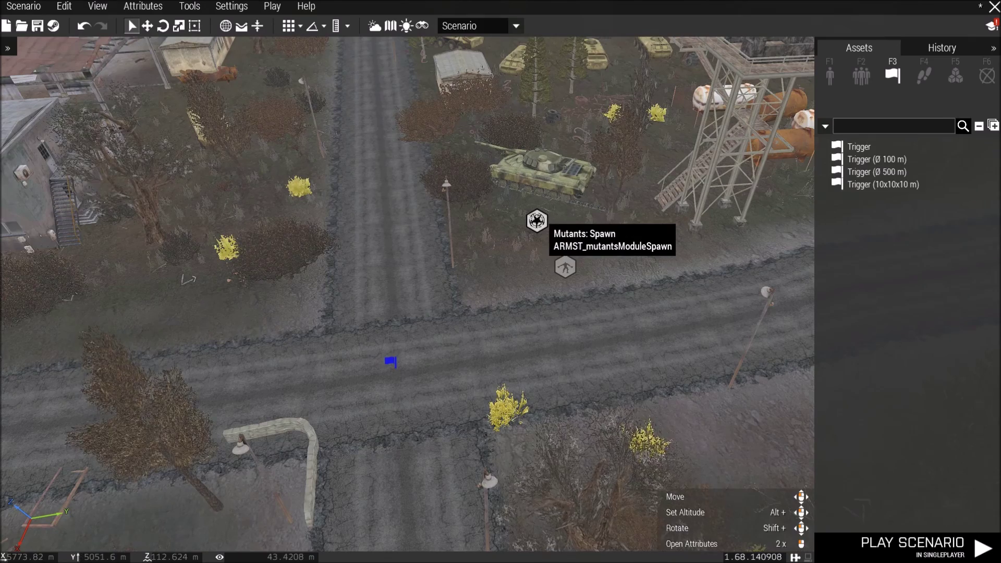
right_click(536, 222)
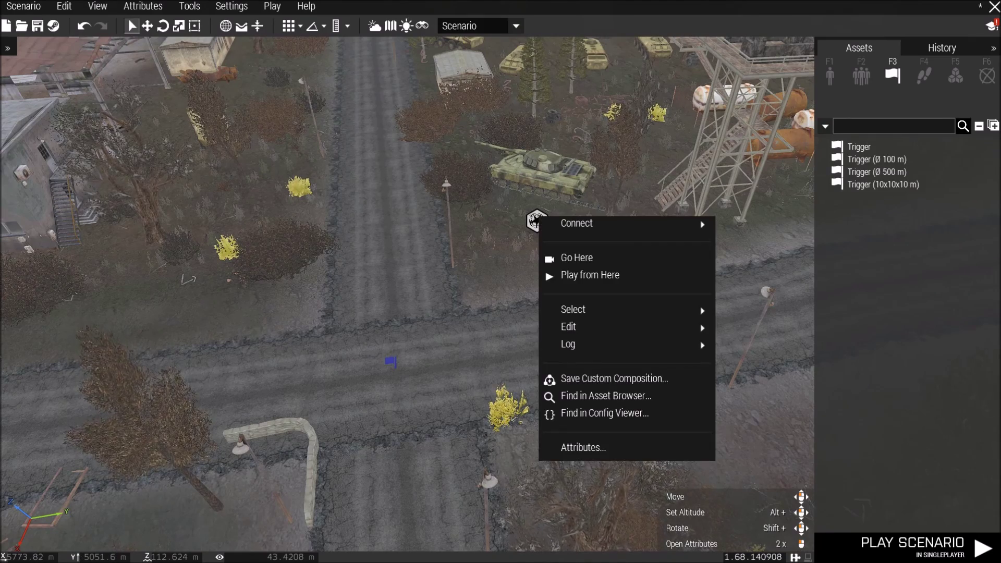
mouse_move(574, 223)
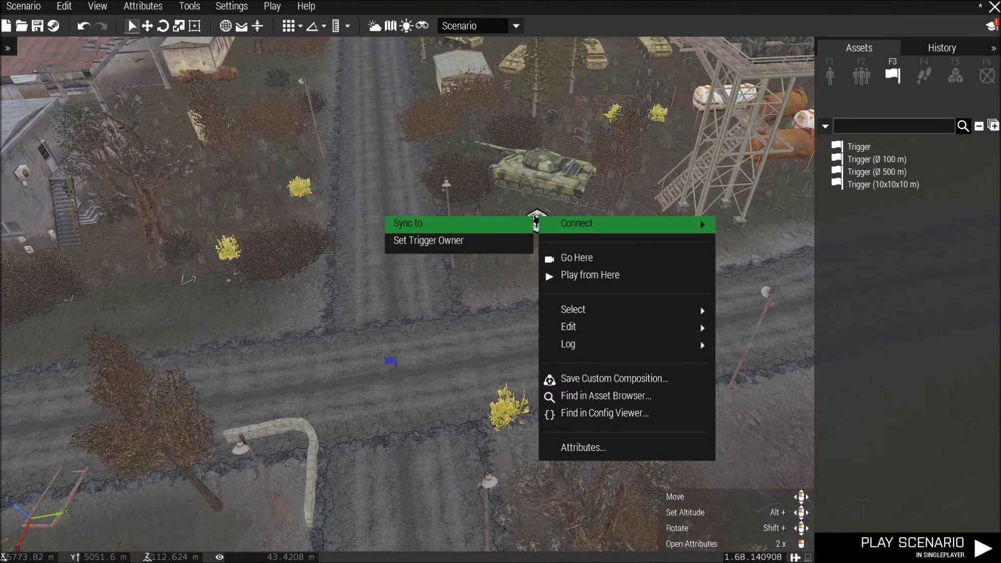
left_click(412, 223)
left_click(390, 361)
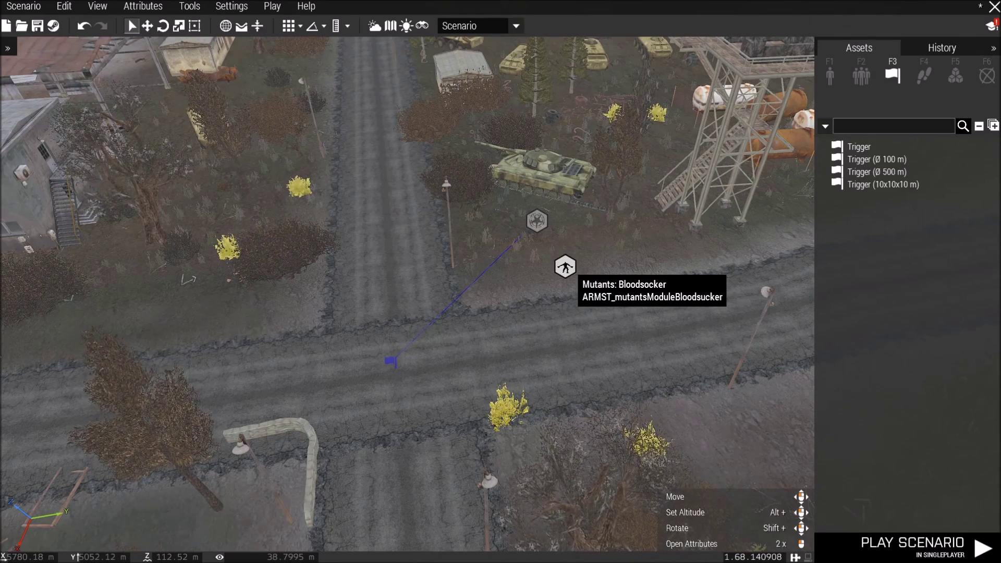
Step: Sync the Mutants: Bloodsocker module to the crossroads trigger, and delete that module again
right_click(565, 267)
mouse_move(569, 272)
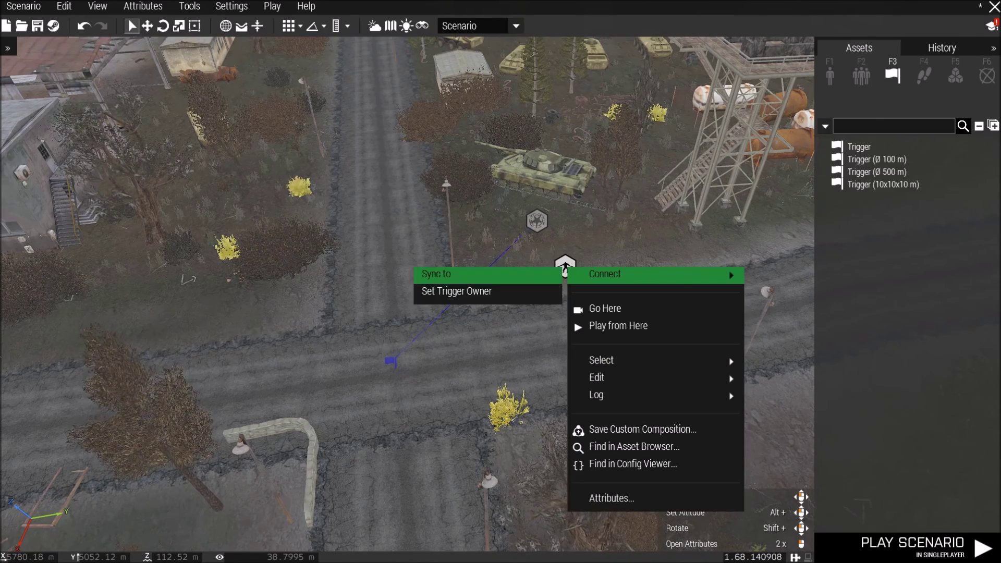
left_click(558, 274)
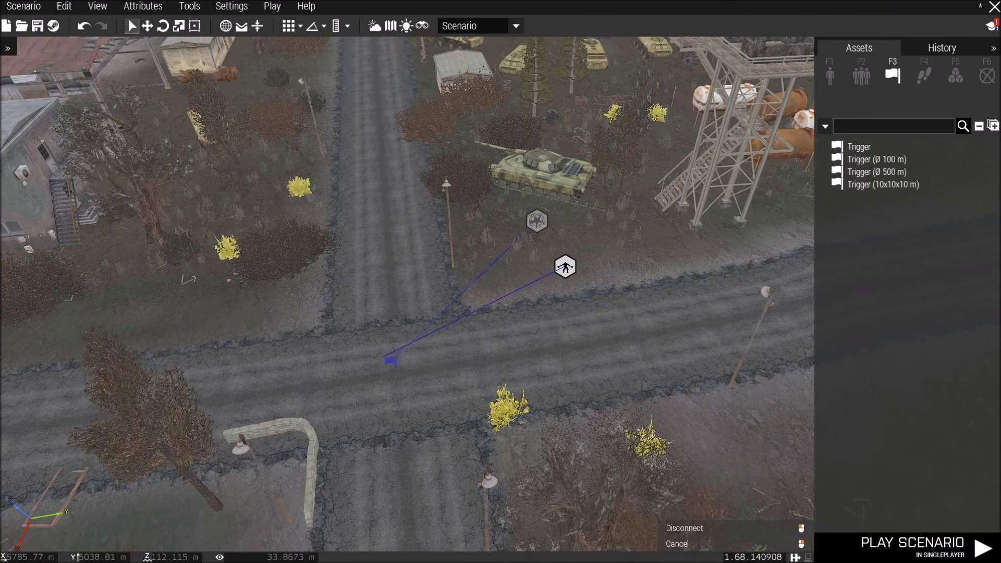
left_click(394, 362)
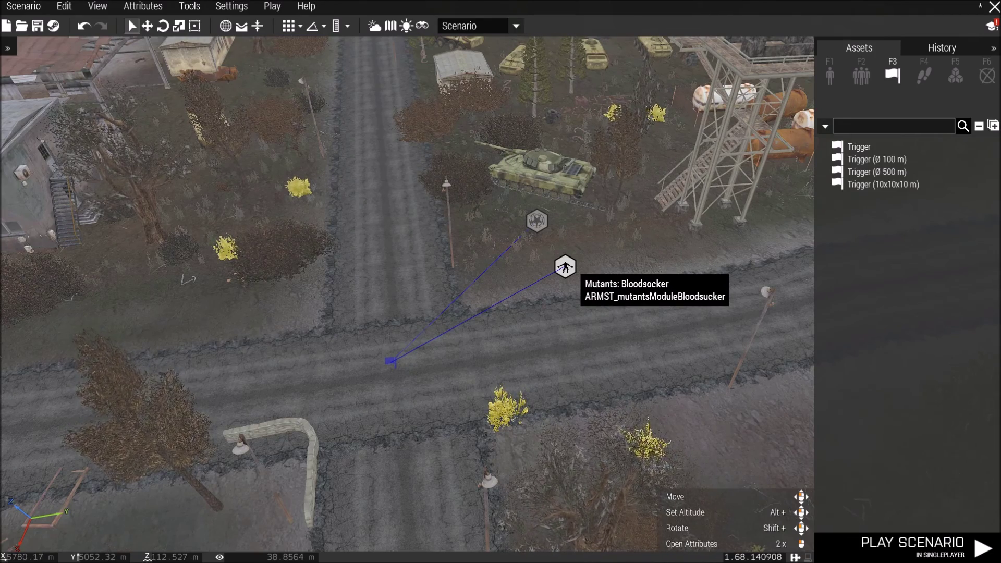
key("Delete")
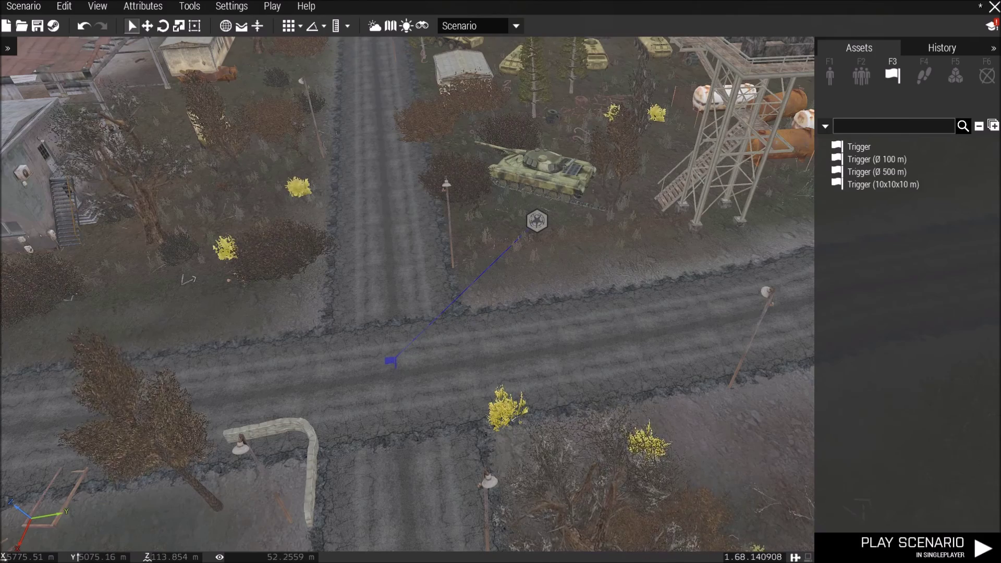
Step: Place a Mutants: Controller module at the roadside below the Mutants: Spawn module
left_click(956, 83)
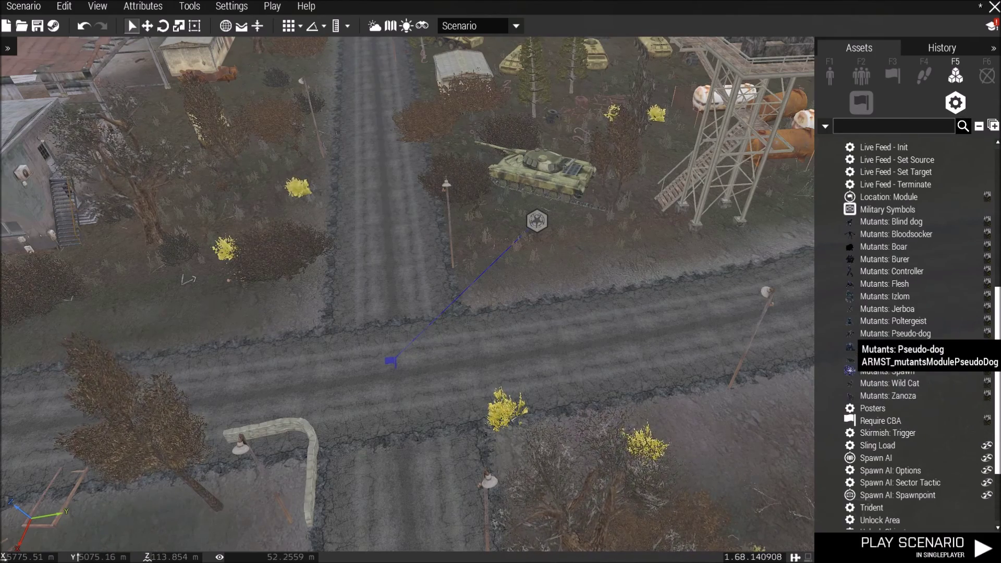
left_click(864, 272)
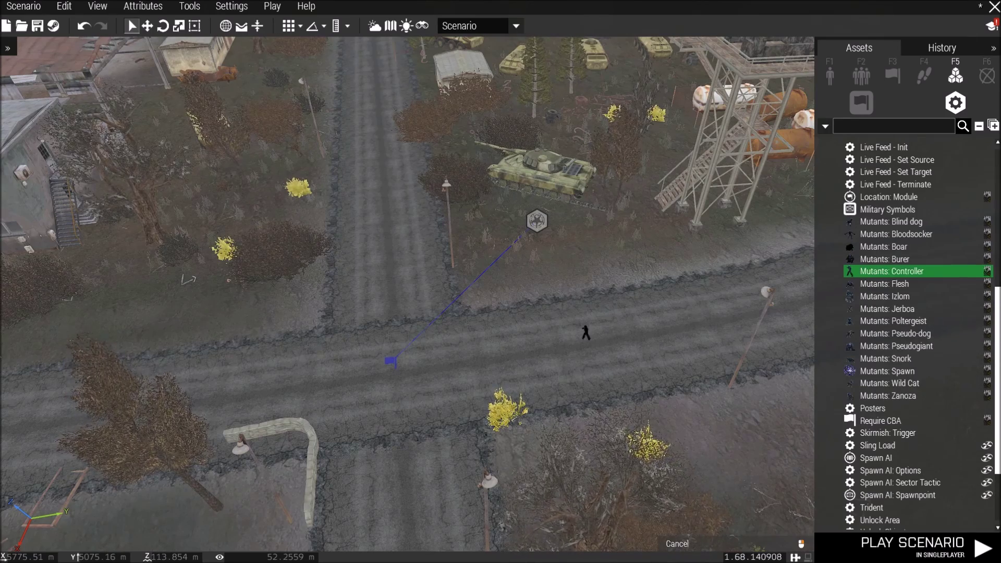
left_click(557, 295)
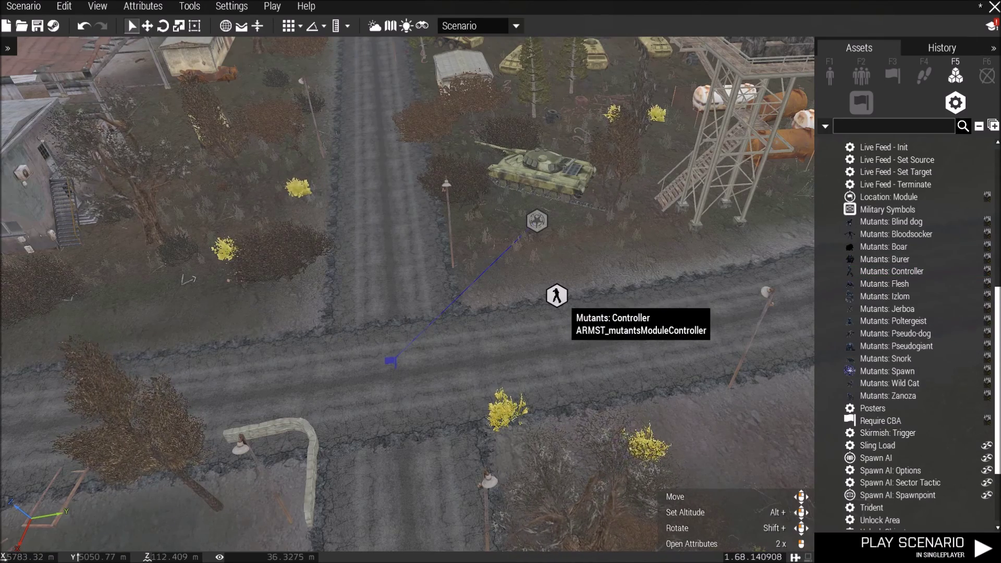
Step: Sync the Mutants: Controller module to the crossroads trigger, and delete the module again
right_click(556, 298)
mouse_move(584, 304)
left_click(425, 304)
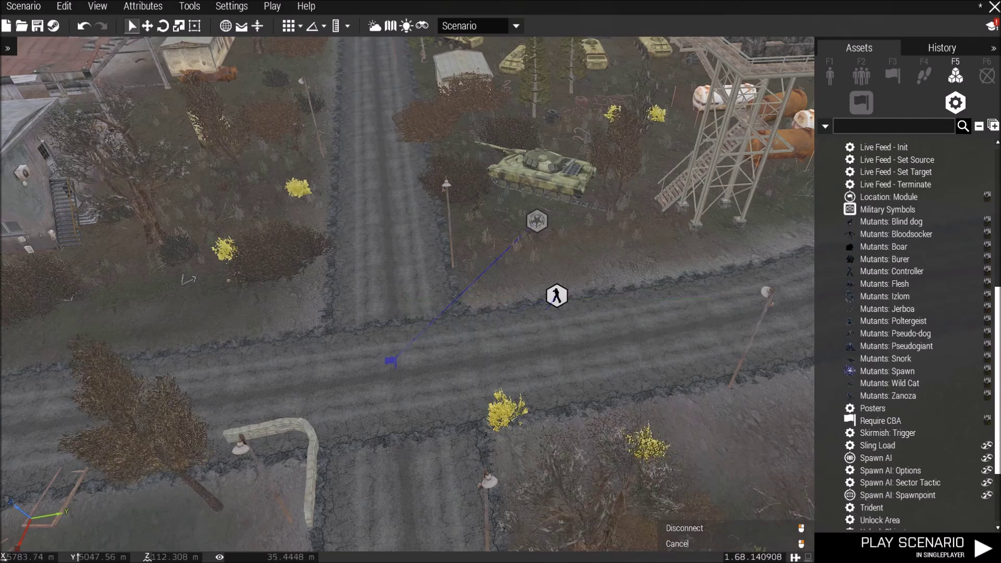
left_click(392, 361)
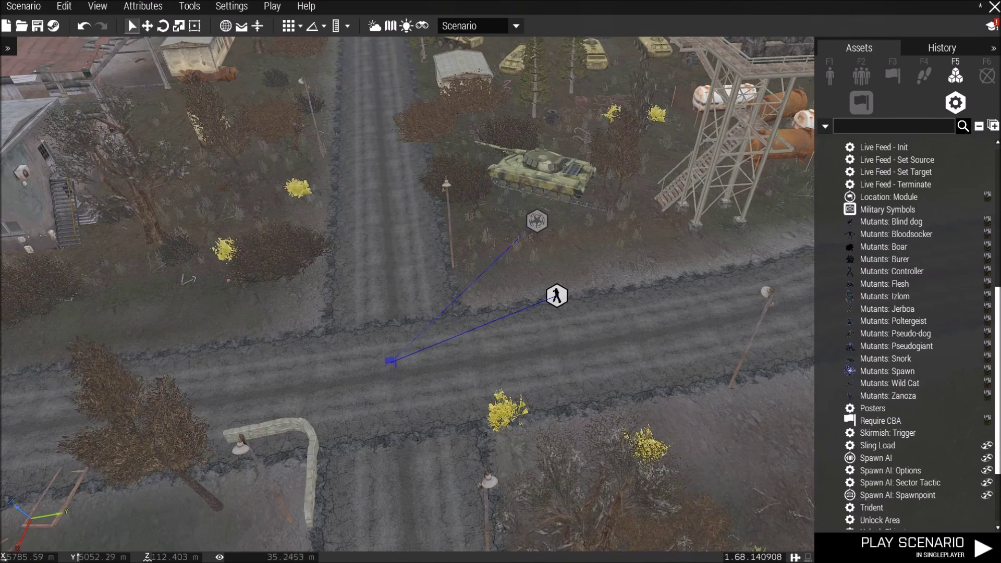
key("Delete")
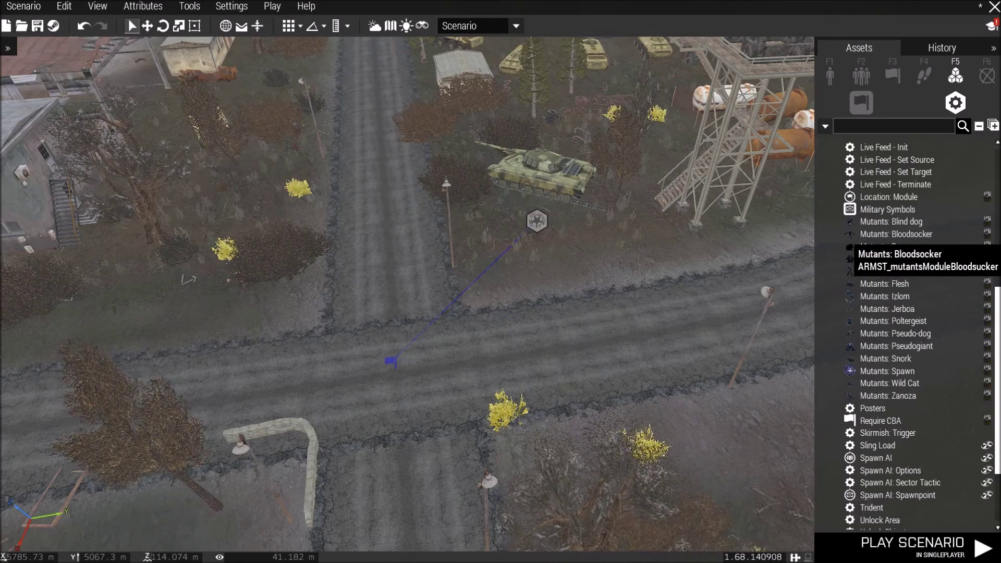
Step: Place a new Mutants: Bloodsocker module at the roadside below the Spawn module and sync it to the crossroads trigger
left_click(876, 234)
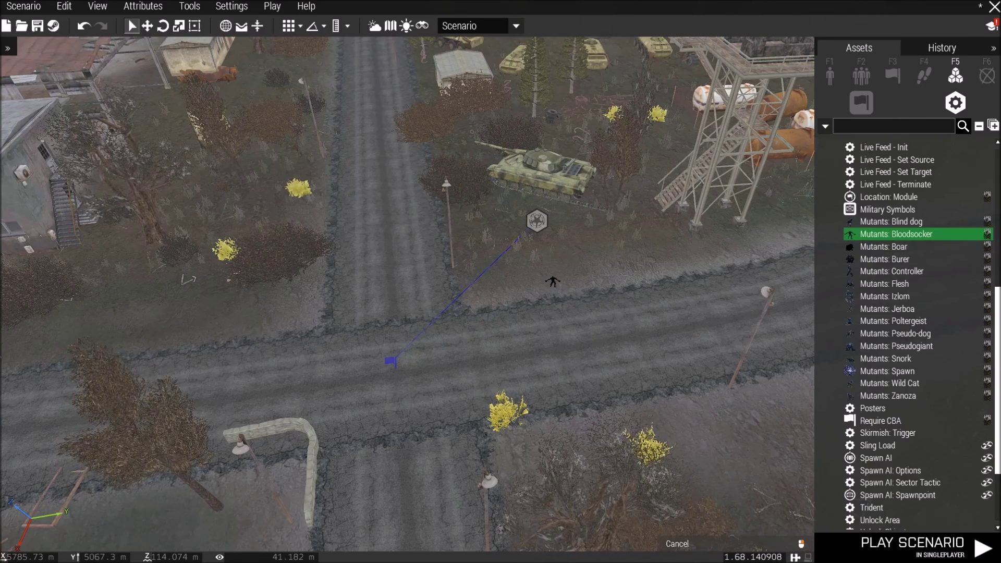
left_click(552, 279)
right_click(551, 277)
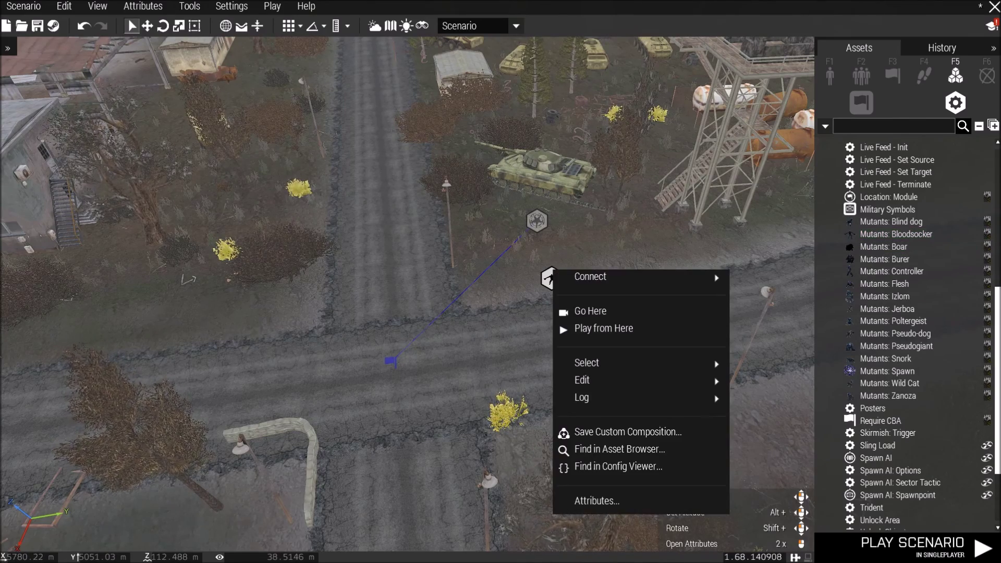
left_click(543, 277)
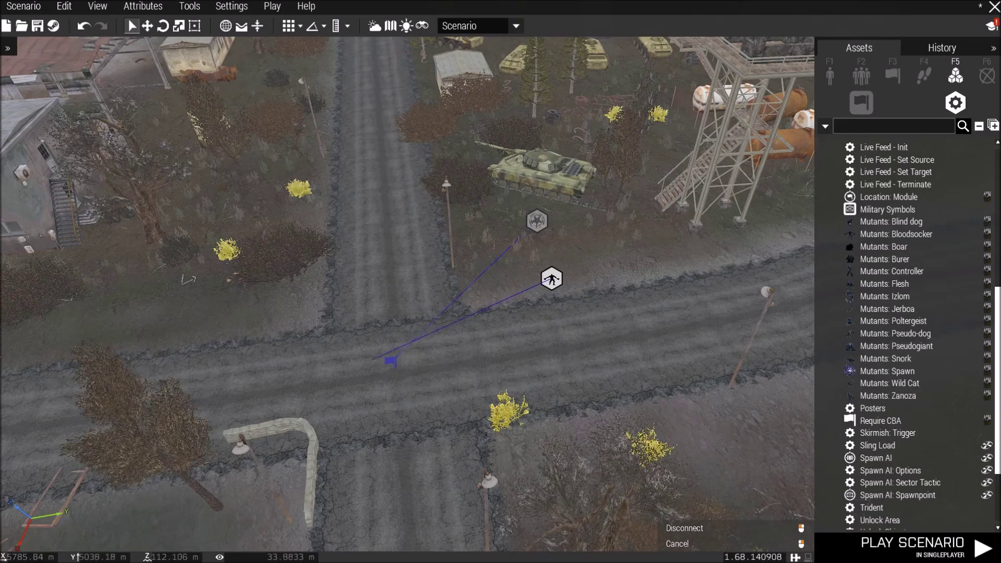
left_click(393, 361)
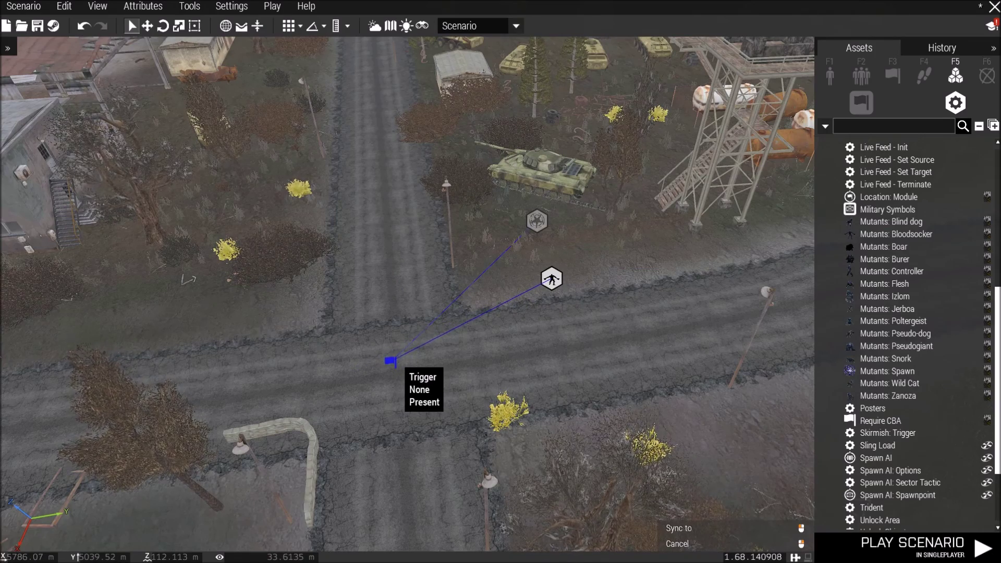
Step: Give the crossroads trigger an elliptical shape with size A 50 and B 50
scroll(394, 361, "up", 2)
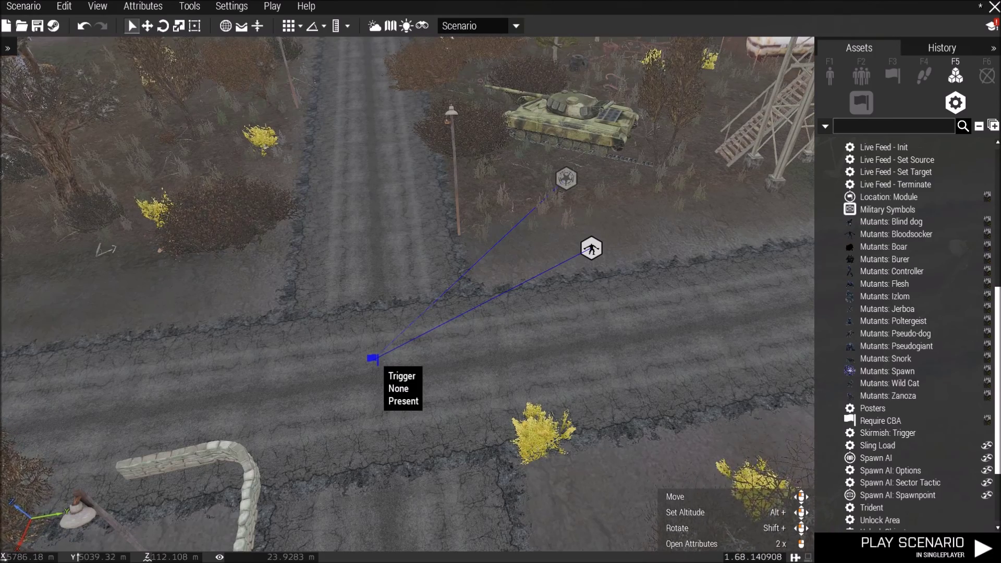
double_click(373, 359)
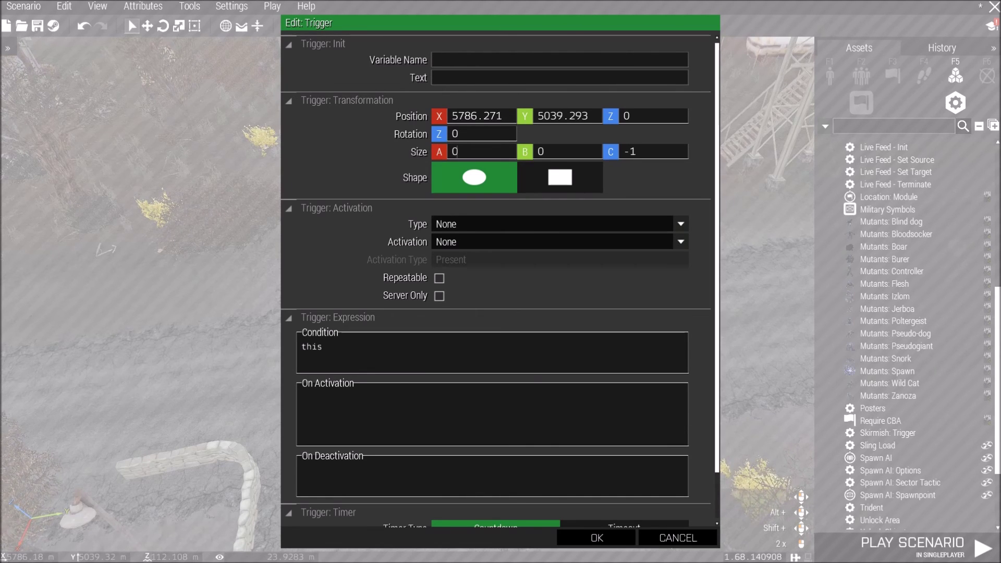
left_click(594, 184)
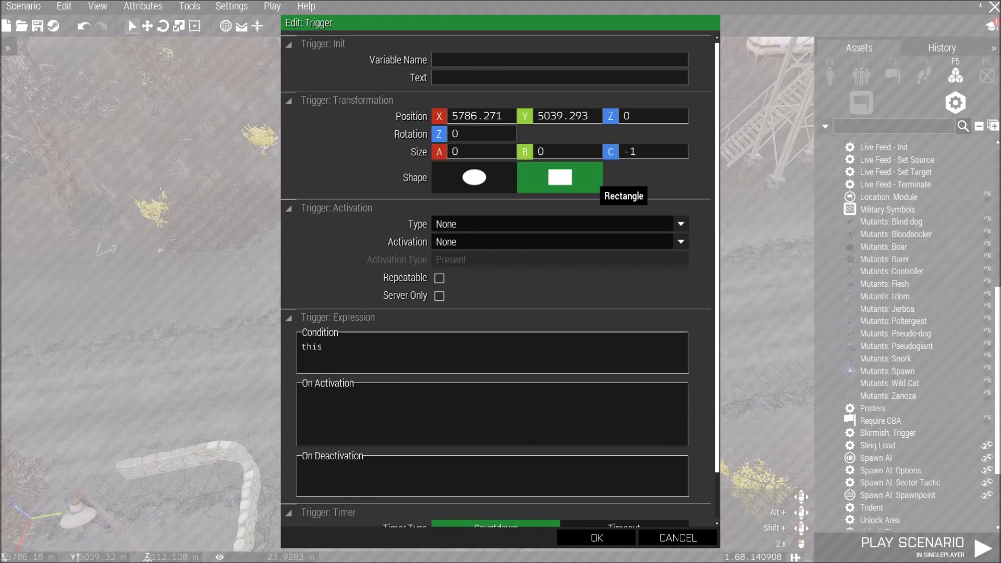
left_click(498, 188)
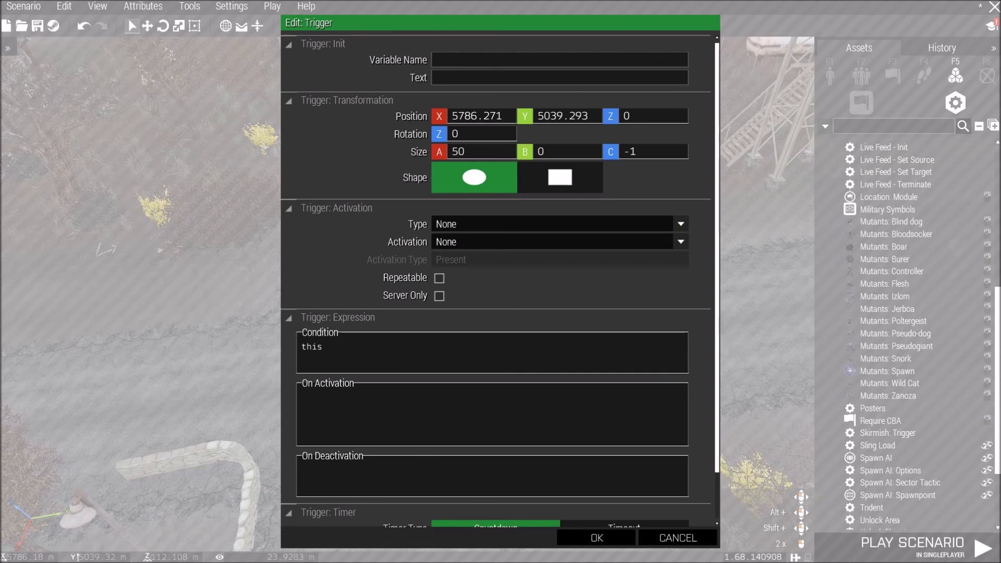
left_click(540, 151)
key("BackSpace")
type("50")
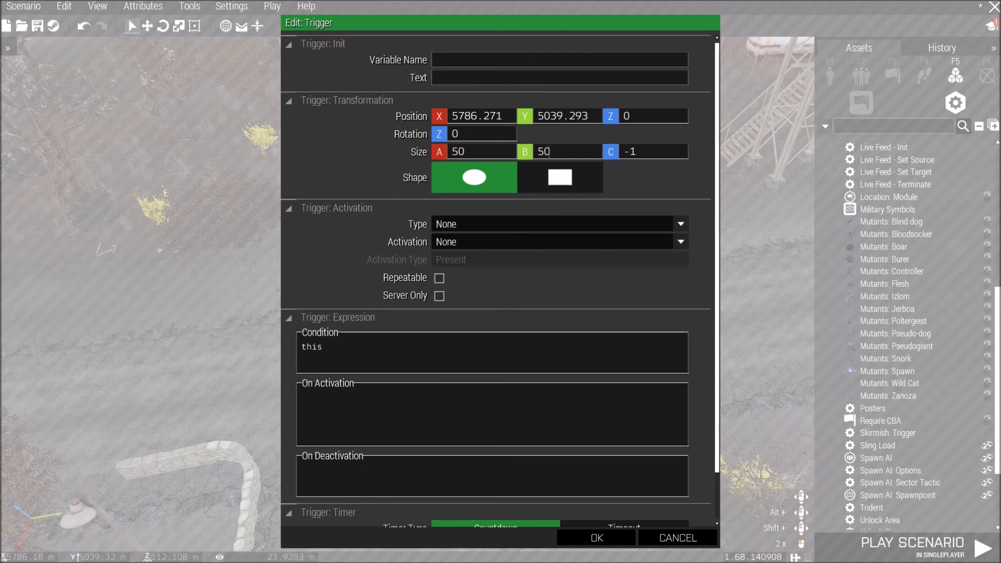
Step: Set the trigger's activation to Any Player with activation type Present, and apply the attributes
left_click(680, 242)
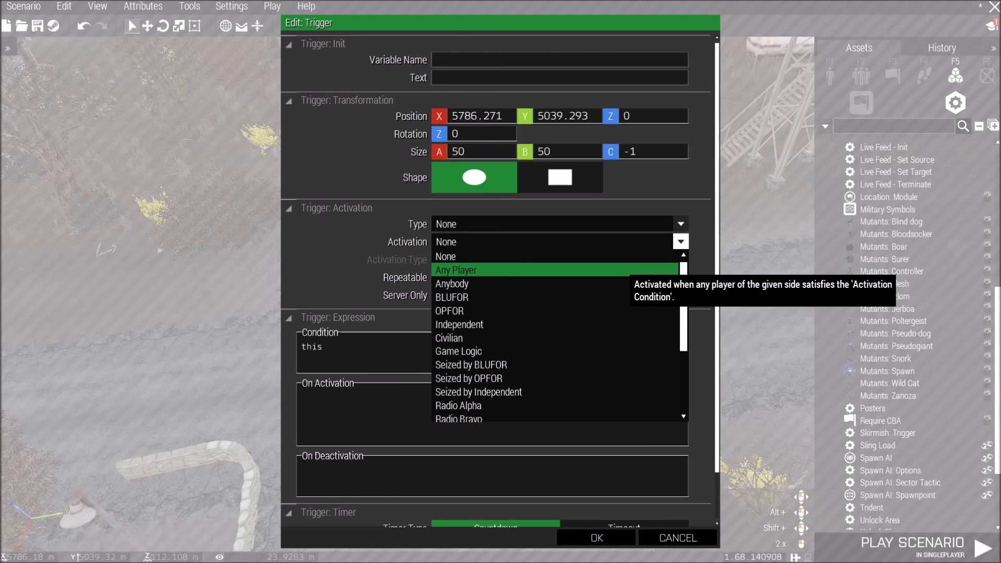
left_click(623, 270)
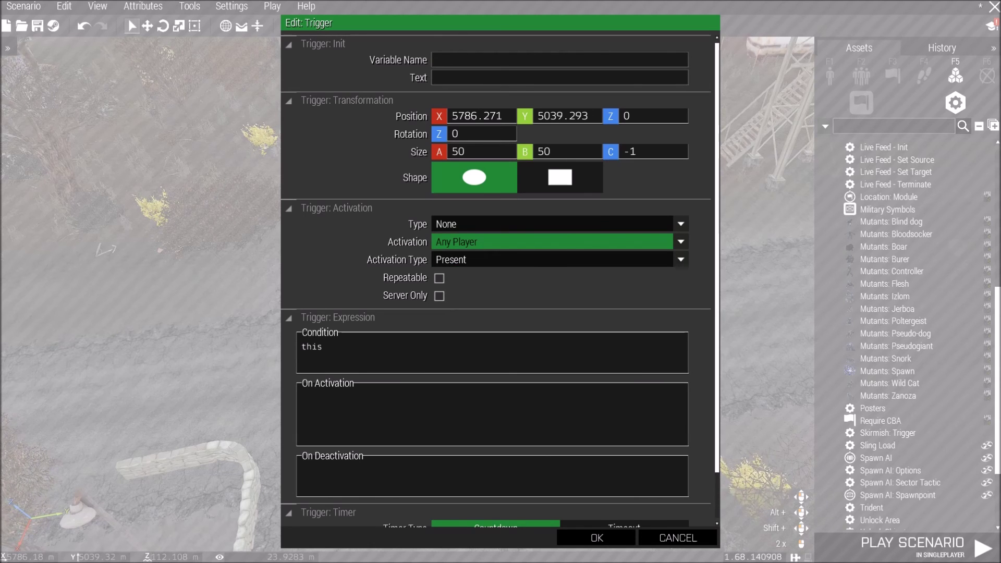
left_click(681, 259)
left_click(636, 274)
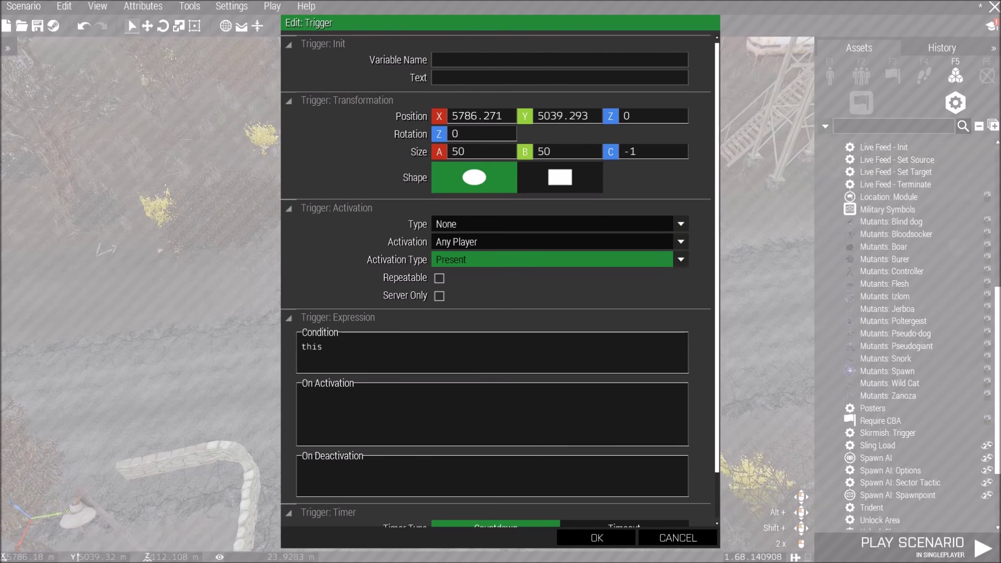
scroll(667, 412, "down", 2)
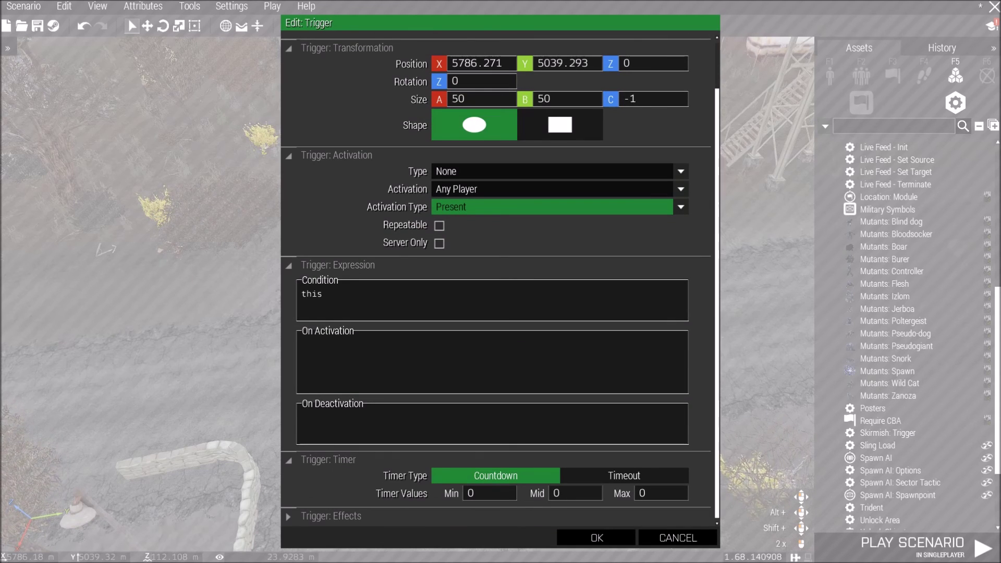
scroll(646, 367, "up", 2)
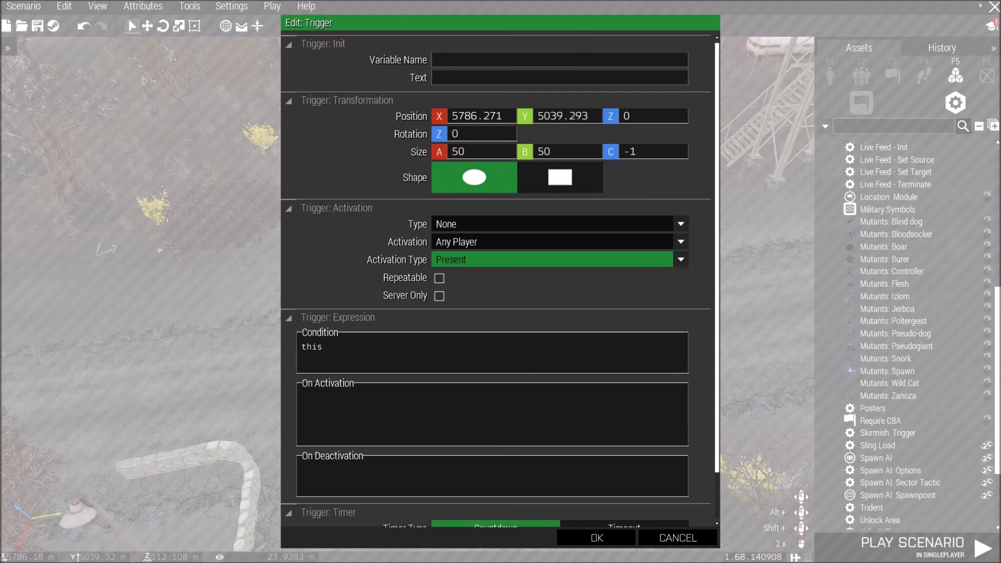
scroll(496, 281, "down", 2)
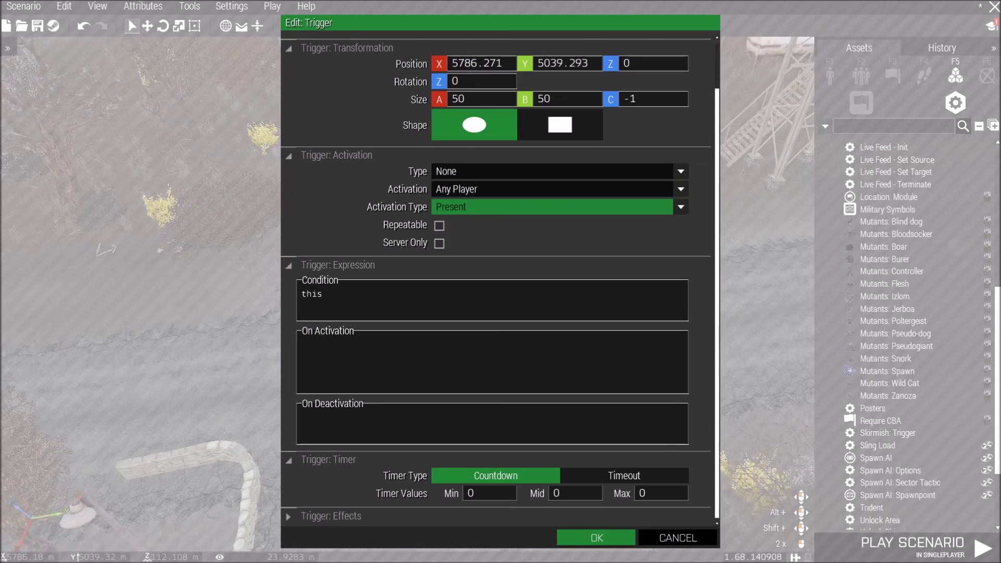
left_click(596, 537)
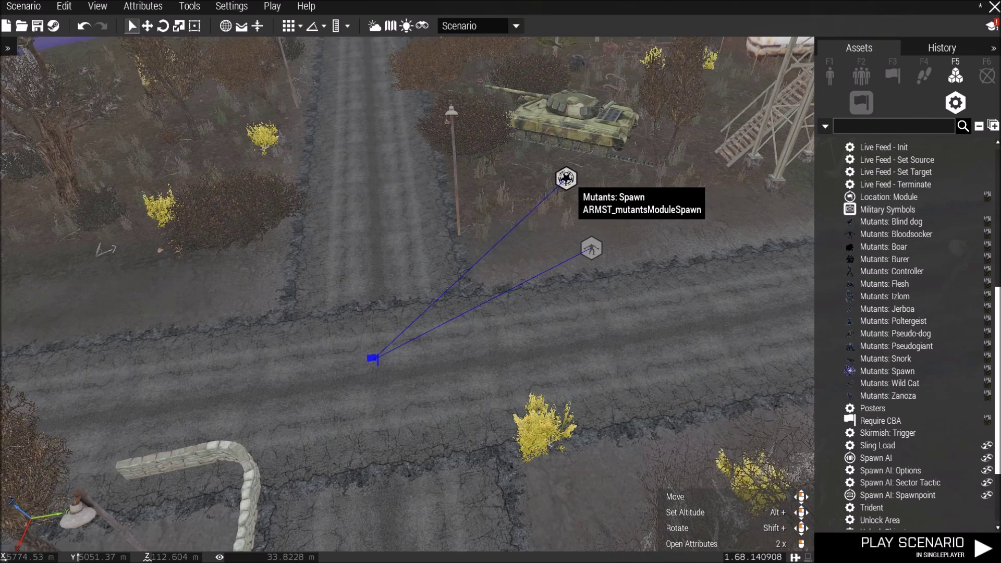
Step: Review the Mutants: Spawn module's debug, activation and deactivation settings without changing them
double_click(566, 178)
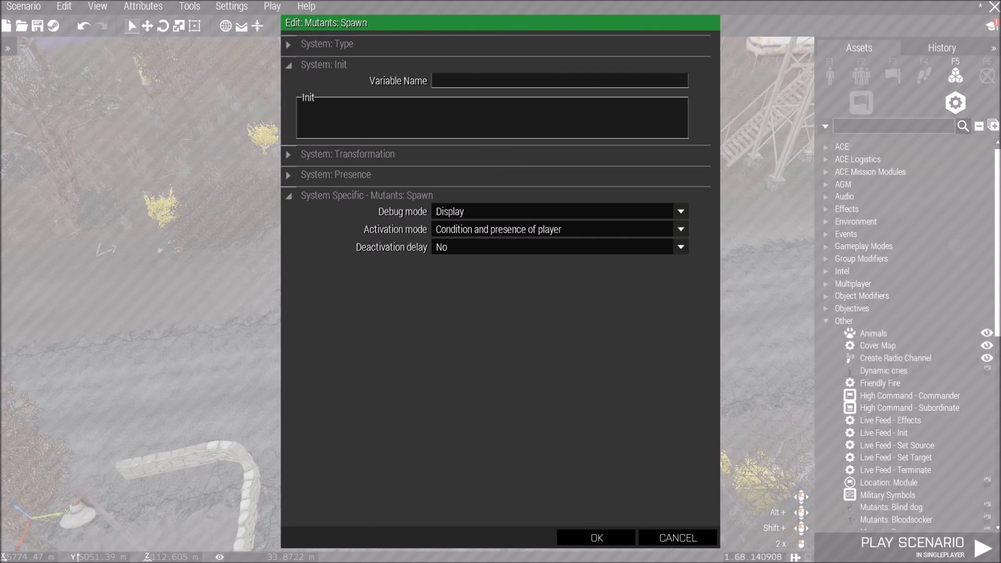
left_click(673, 537)
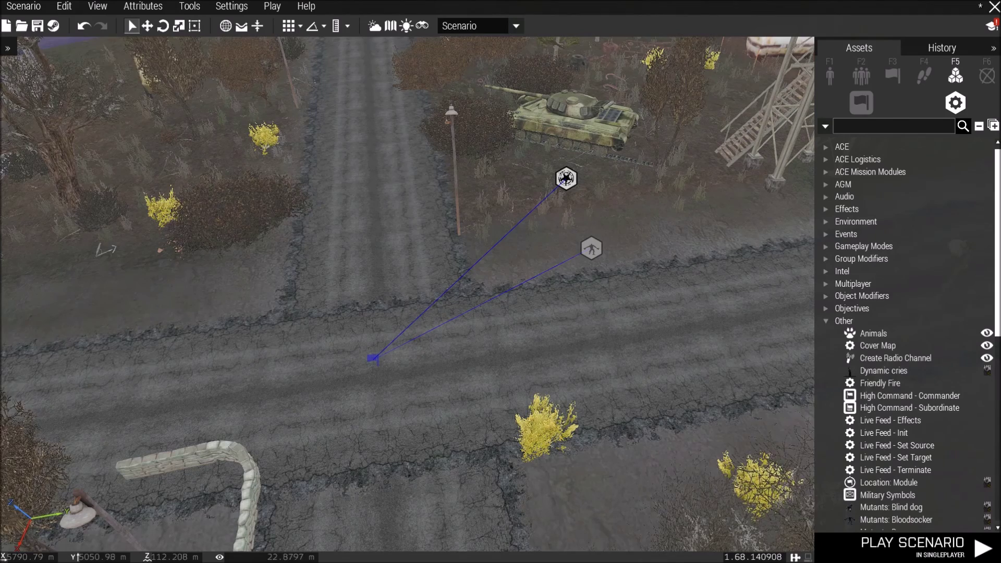
Step: Set the Mutants: Bloodsocker module's count to 2, leaving Random at No
double_click(592, 248)
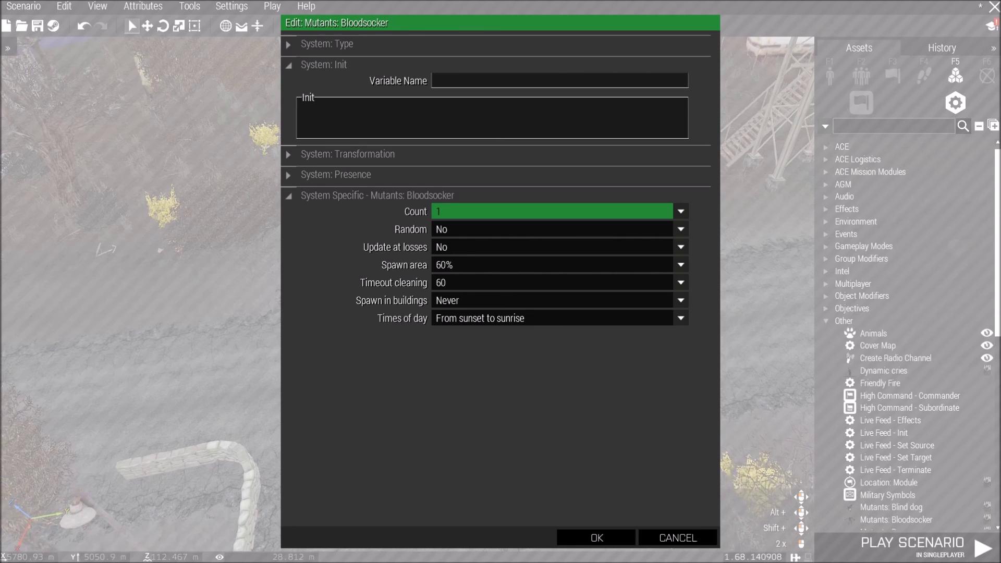
left_click(681, 229)
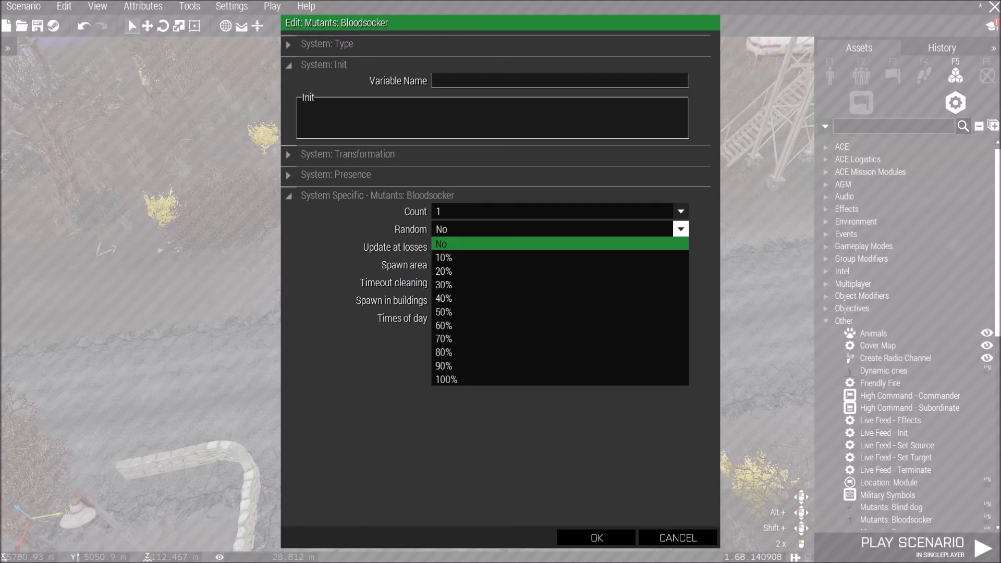
key("Return")
key("Up")
key("Return")
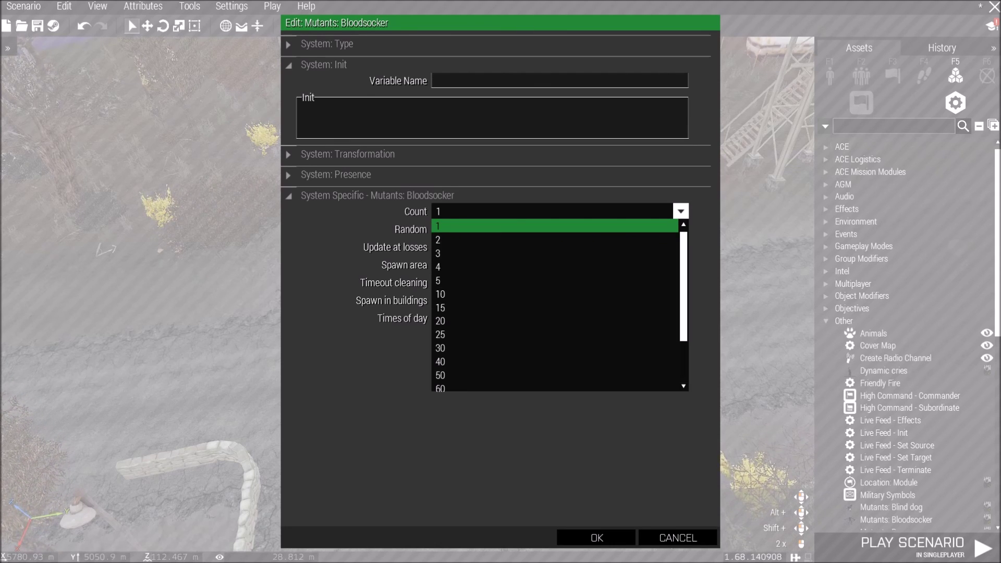
key("Down")
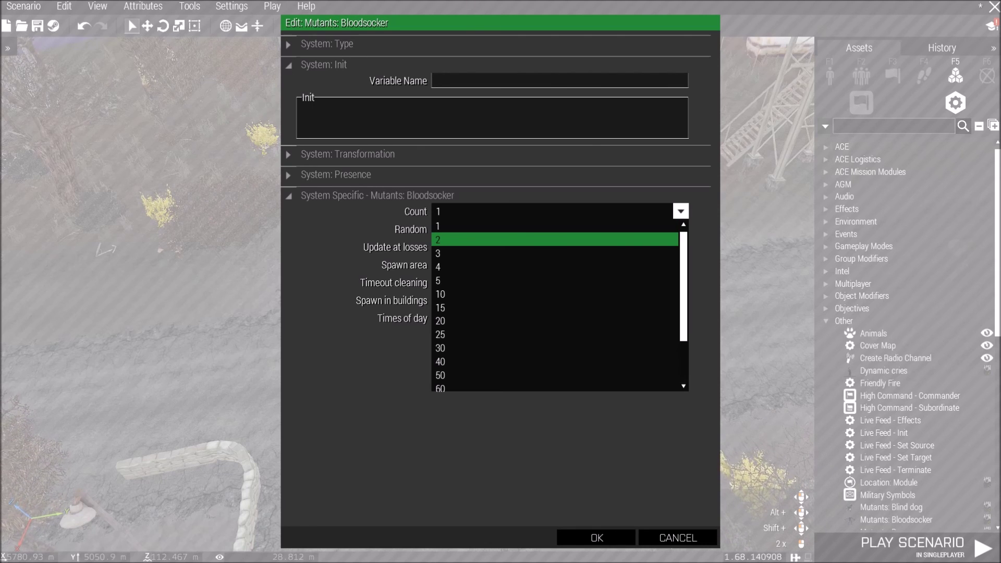
key("Return")
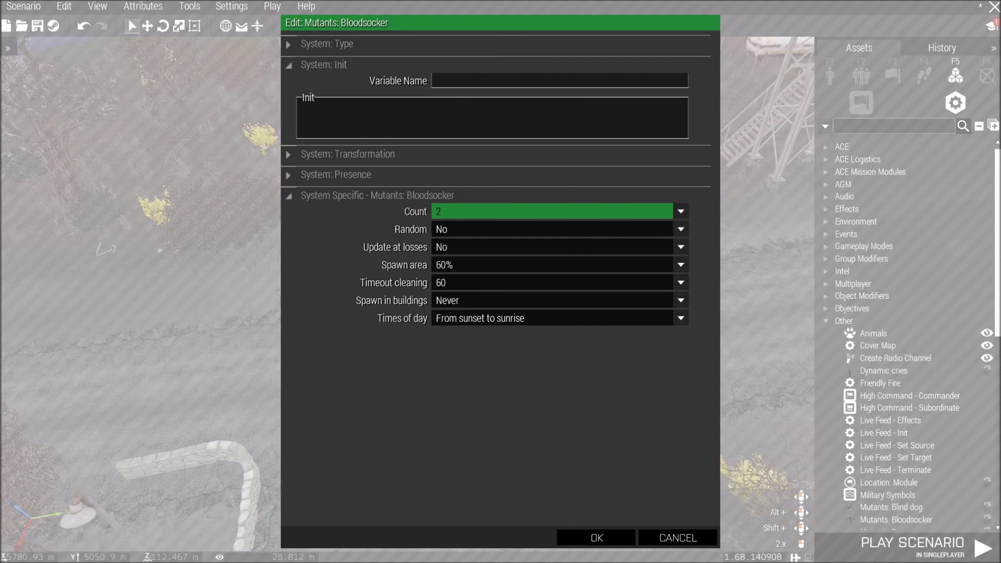
Step: Keep the Bloodsocker module's Spawn in buildings option at Never and apply its attributes
left_click(553, 301)
key("Return")
left_click(553, 300)
key("Return")
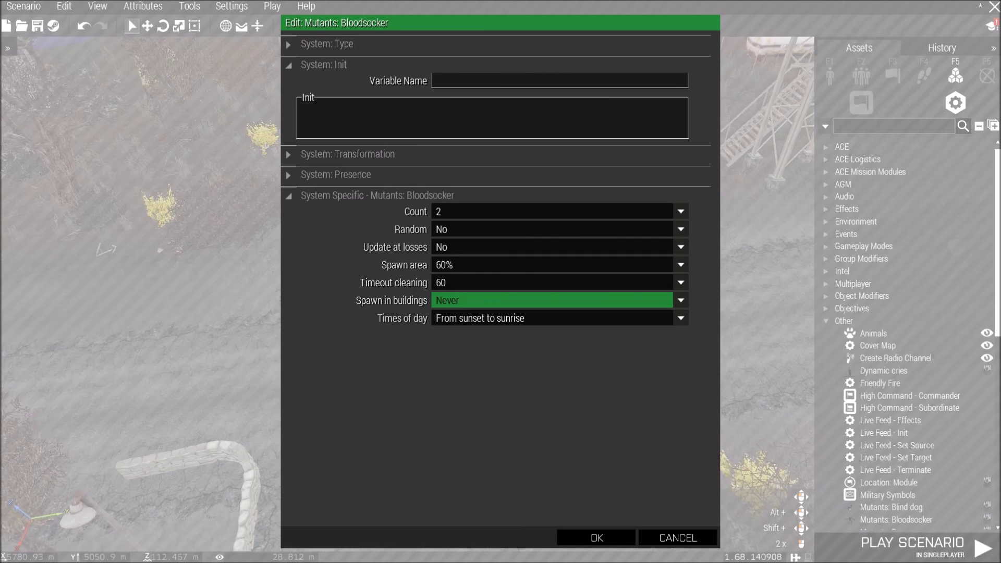
left_click(597, 537)
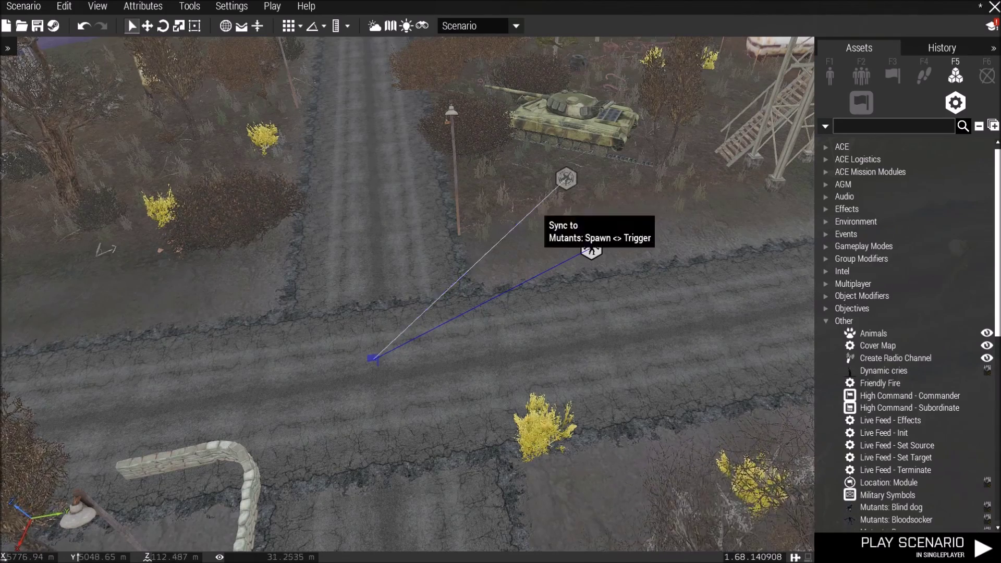
Step: Switch to the 2D map and move the trigger slightly west along the road, just below the Bloodsocker module
scroll(591, 249, "down", 5)
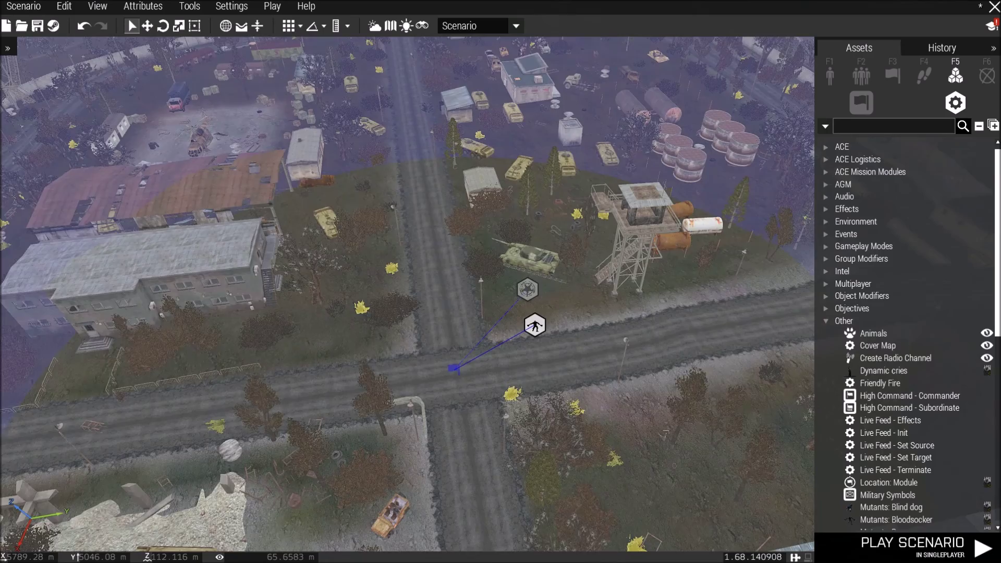
scroll(591, 248, "down", 3)
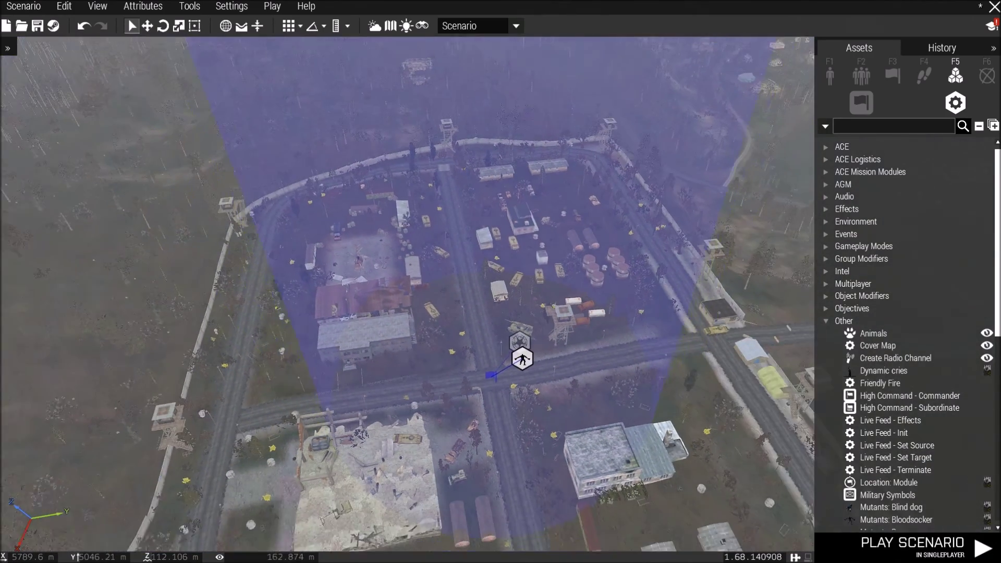
right_click_drag(591, 249, 591, 276)
scroll(520, 395, "up", 6)
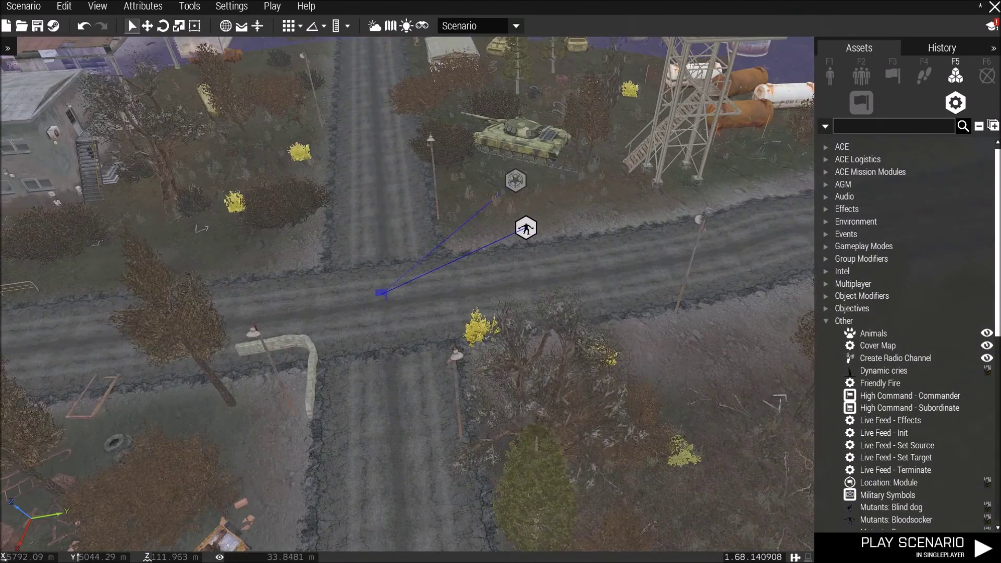
scroll(485, 336, "up", 1)
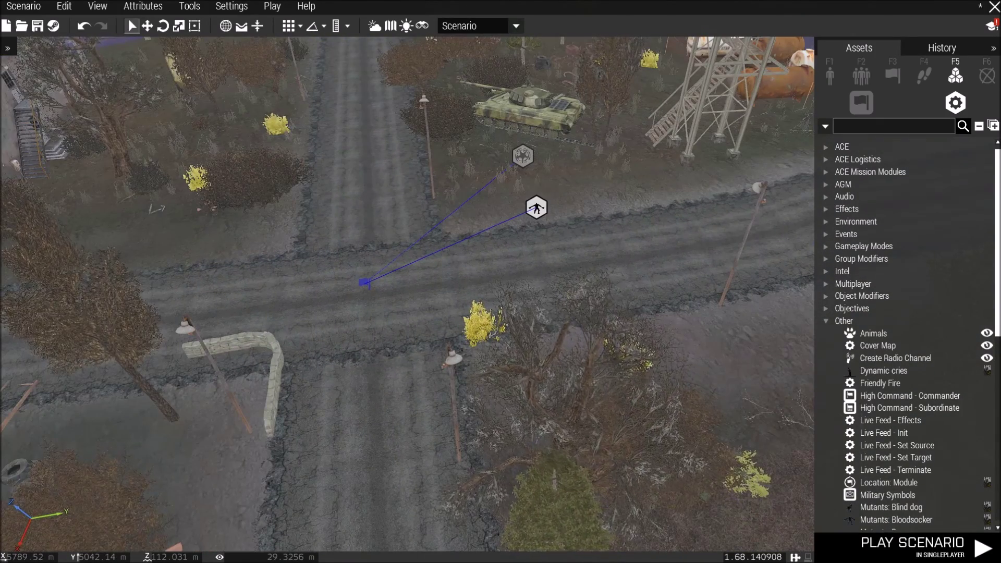
key("m")
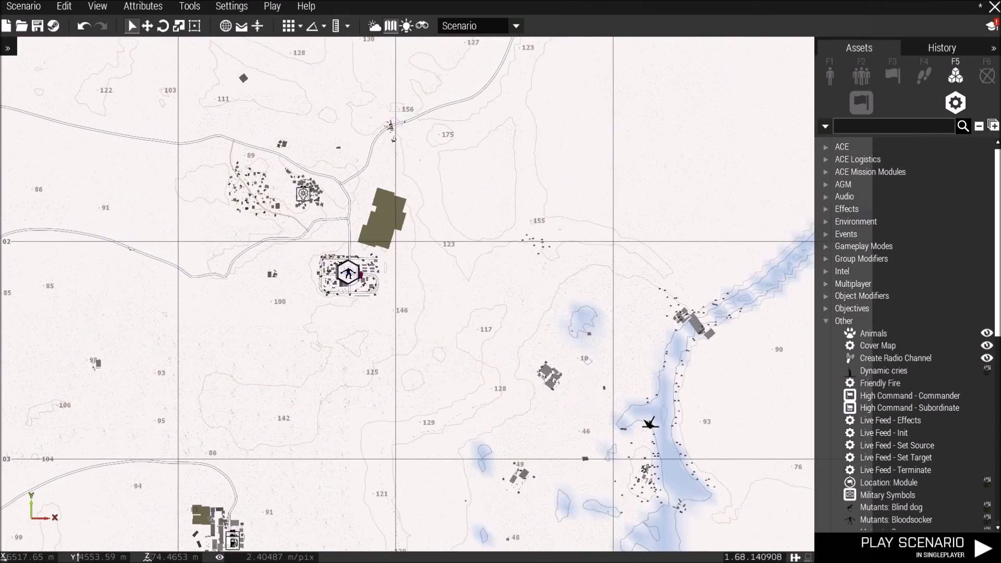
scroll(348, 272, "up", 8)
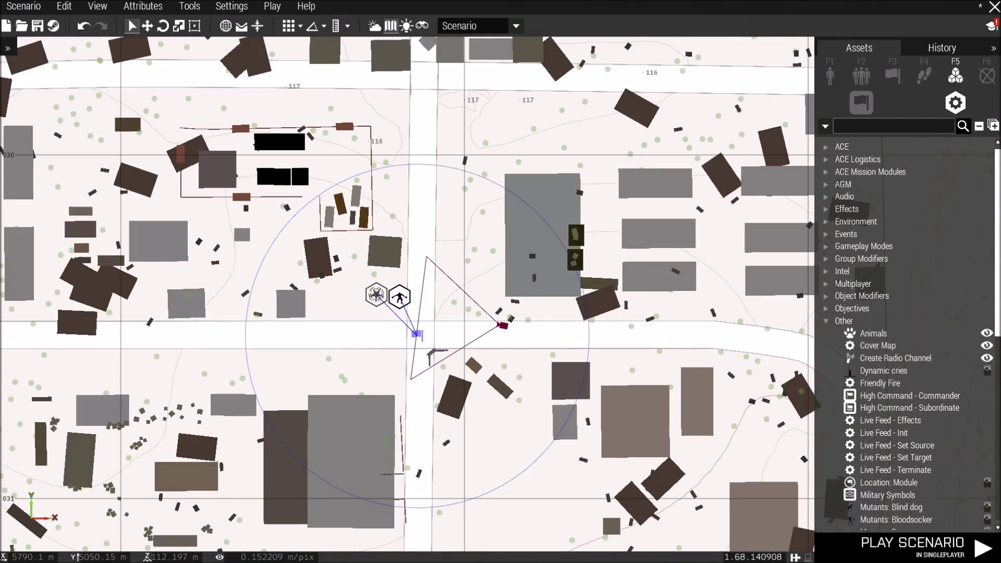
mouse_move(419, 335)
left_mouse_down()
mouse_move(632, 241)
mouse_move(535, 386)
mouse_move(179, 331)
mouse_move(138, 308)
mouse_move(150, 303)
mouse_move(237, 349)
mouse_move(362, 281)
mouse_move(427, 311)
mouse_move(213, 299)
mouse_move(147, 232)
mouse_move(516, 292)
mouse_move(335, 376)
mouse_move(32, 350)
mouse_move(2, 335)
mouse_move(508, 329)
mouse_move(458, 313)
mouse_move(410, 313)
mouse_move(401, 327)
left_mouse_up()
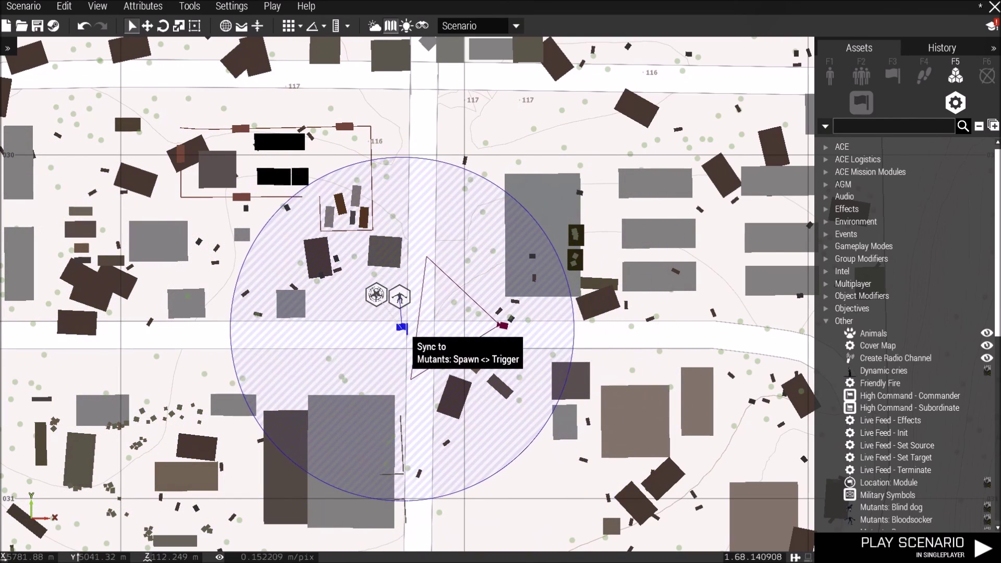
Step: Try copying only the crossroads trigger and pasting it into the open field southwest of the village
right_click(402, 328)
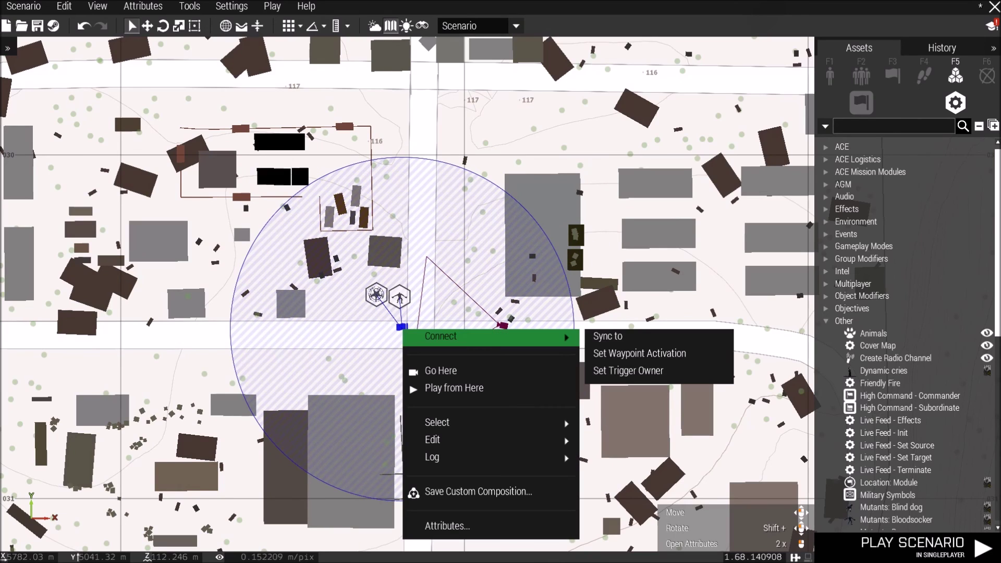
mouse_move(469, 441)
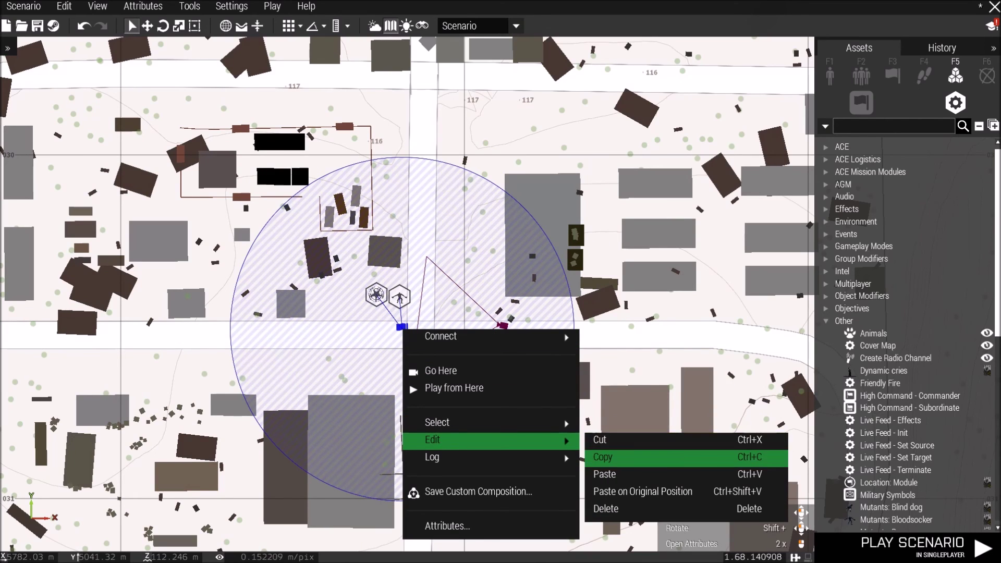
left_click(603, 458)
scroll(604, 430, "down", 5)
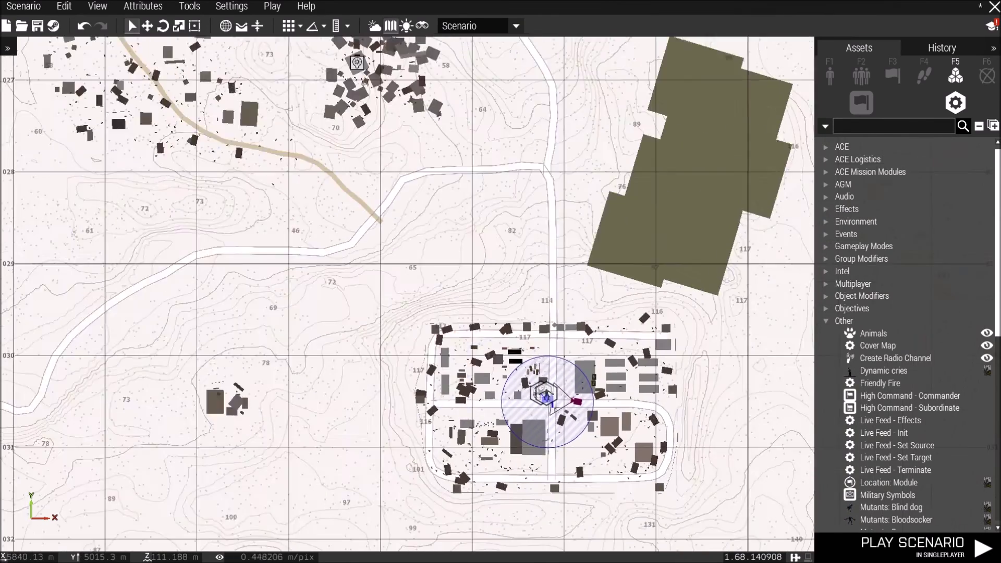
right_click_drag(192, 318, 451, 369)
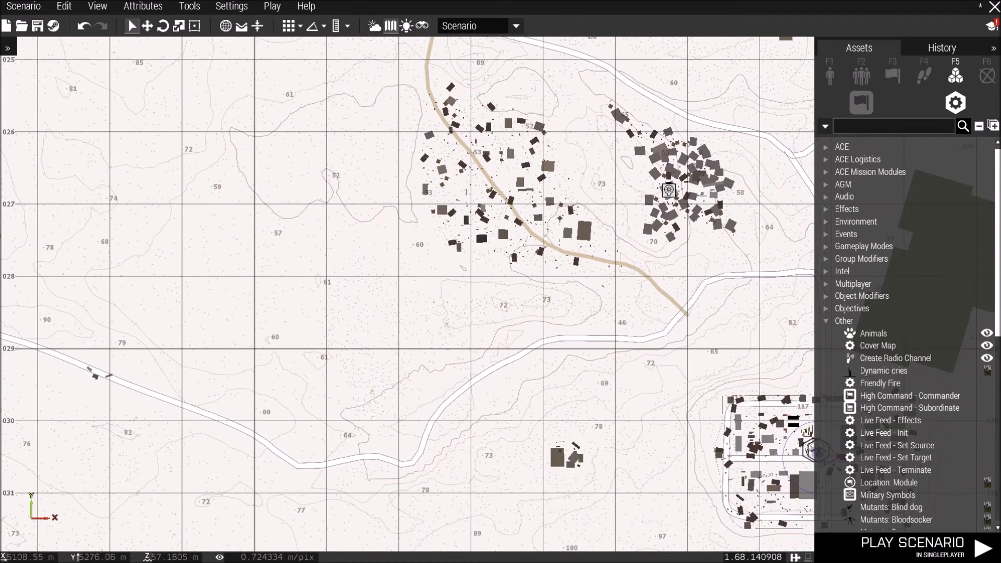
right_click(303, 303)
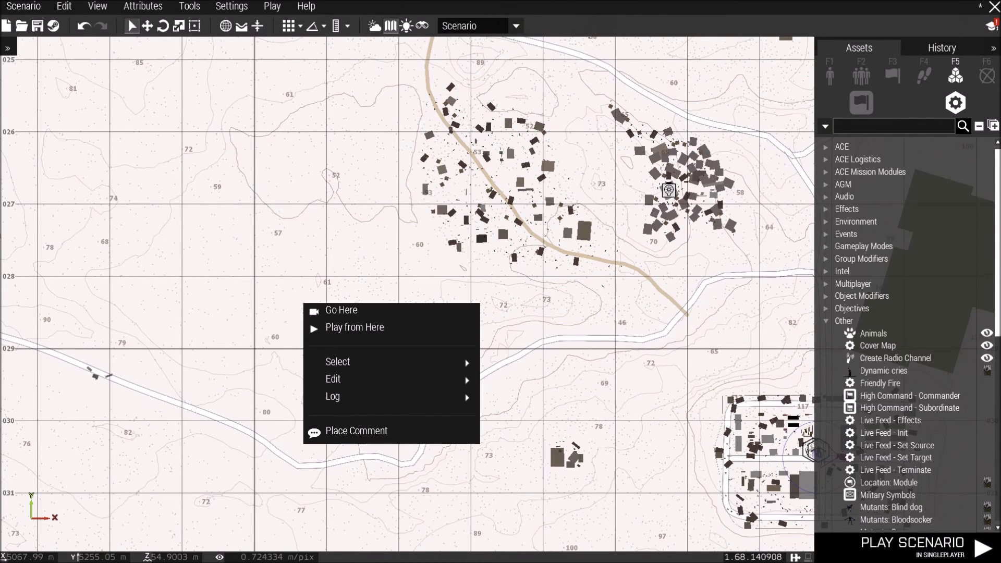
mouse_move(339, 379)
left_click(505, 413)
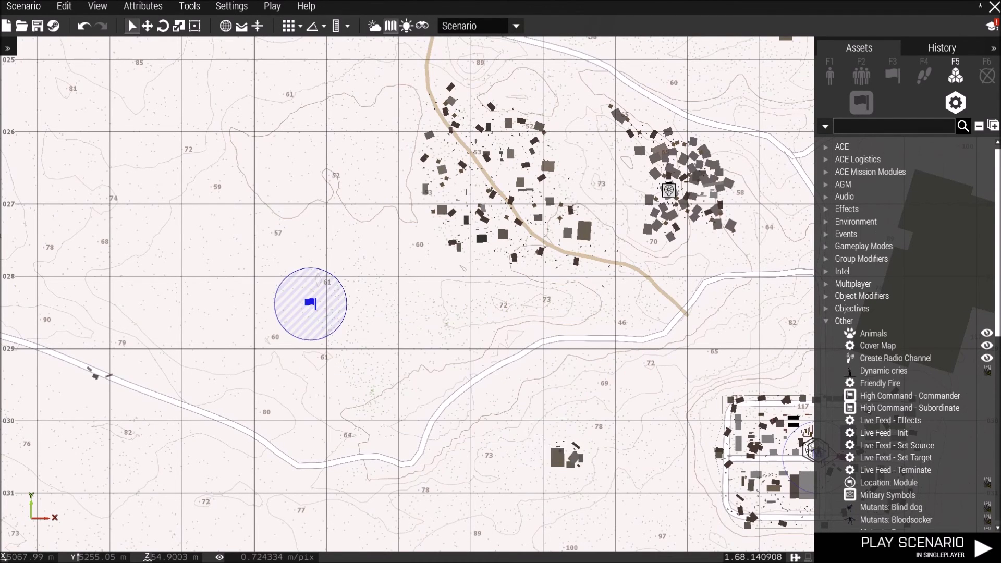
scroll(296, 303, "up", 3)
scroll(328, 302, "up", 5)
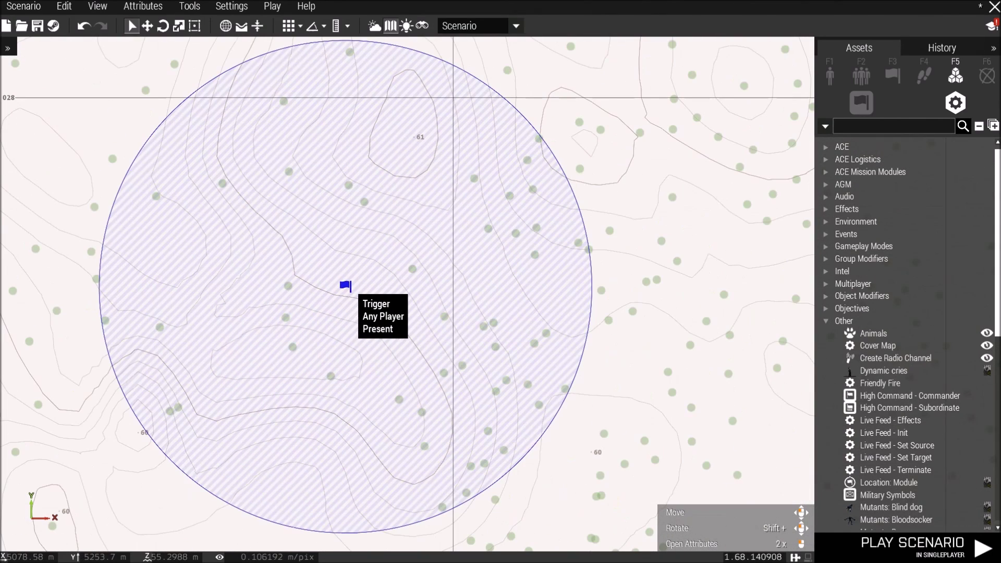
scroll(329, 302, "up", 3)
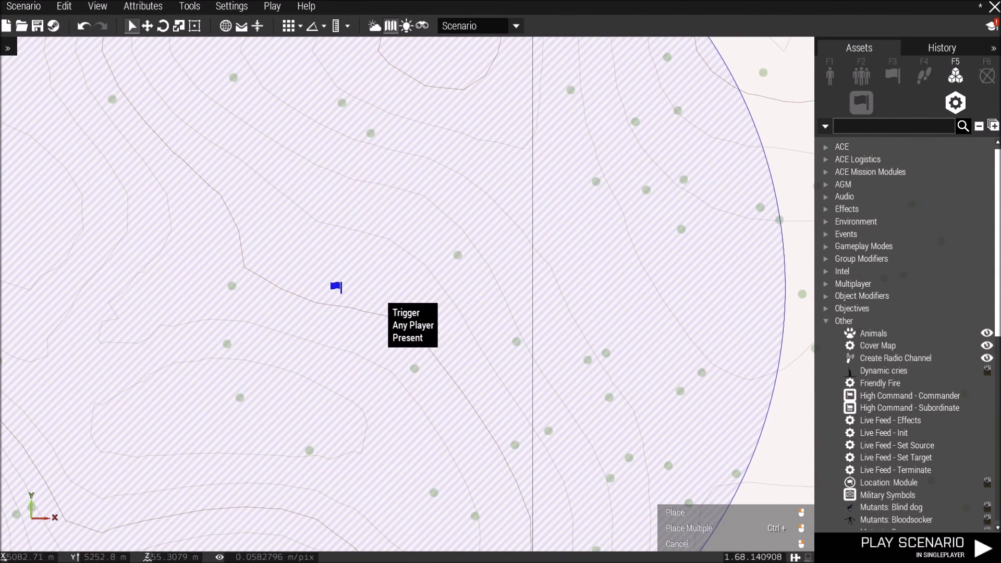
scroll(366, 298, "down", 5)
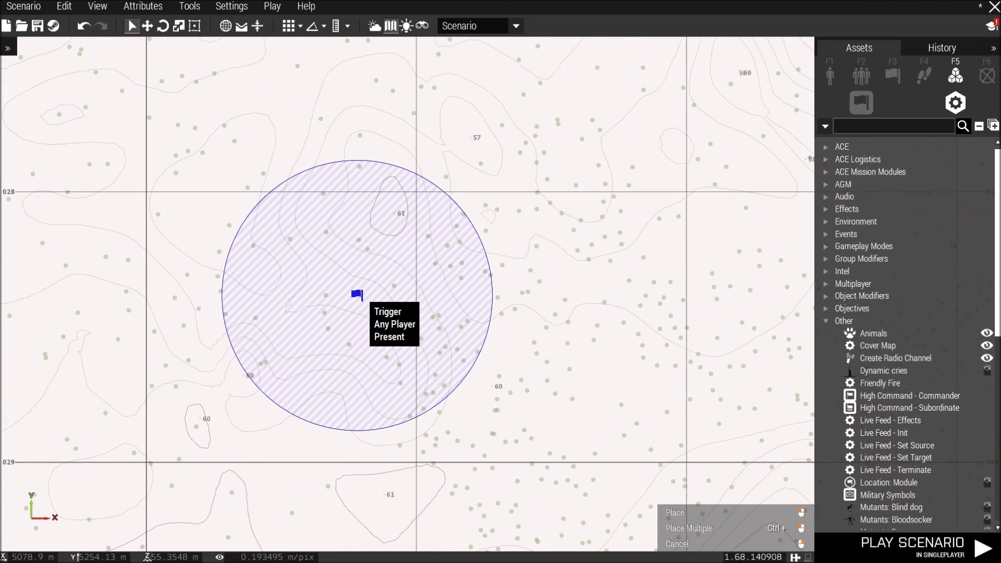
scroll(364, 301, "down", 6)
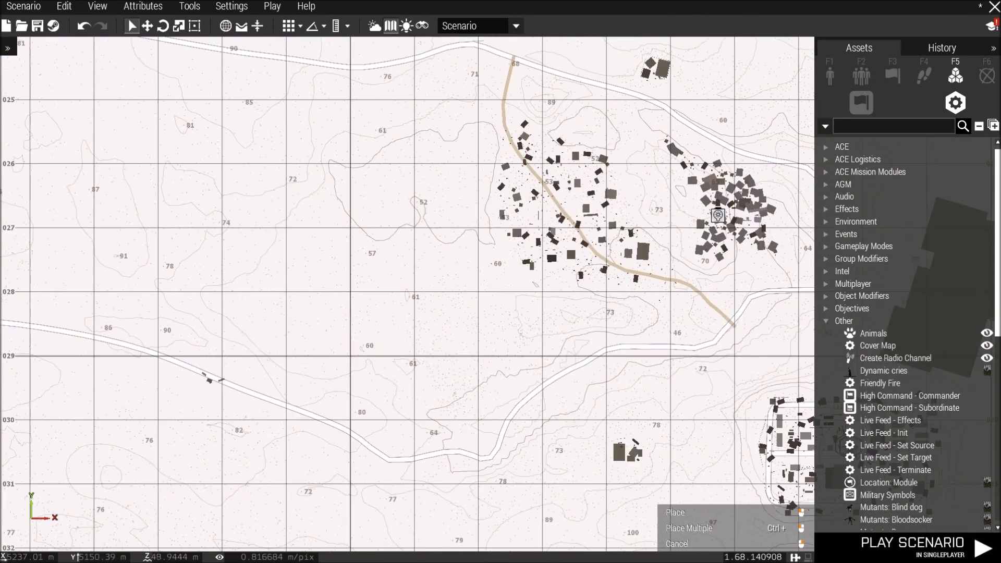
Step: Copy the trigger together with both mutant modules and paste the group northeast of the base, at the forest patch's southern corner
scroll(468, 299, "up", 8)
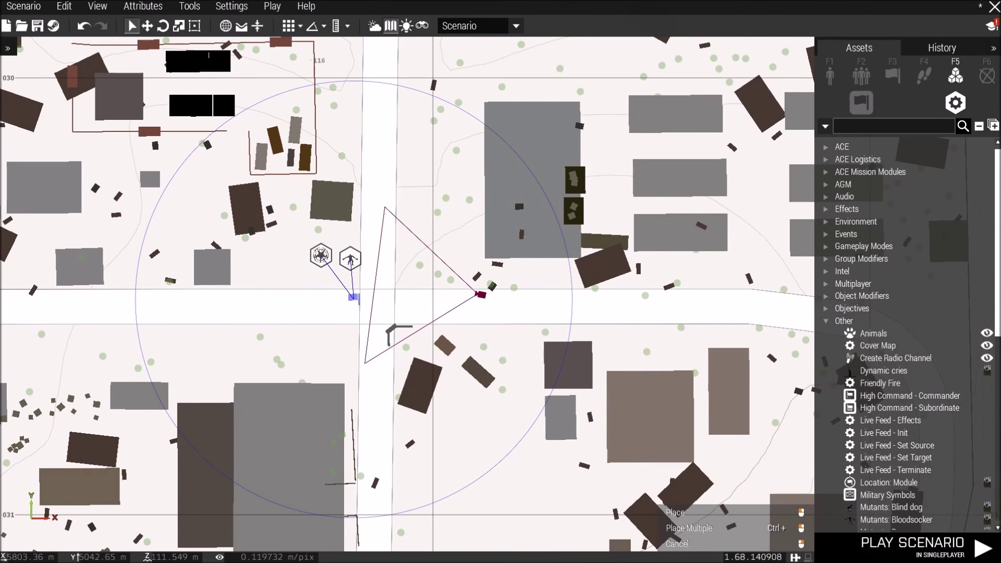
mouse_move(108, 104)
left_mouse_down()
mouse_move(594, 235)
mouse_move(635, 516)
left_mouse_up()
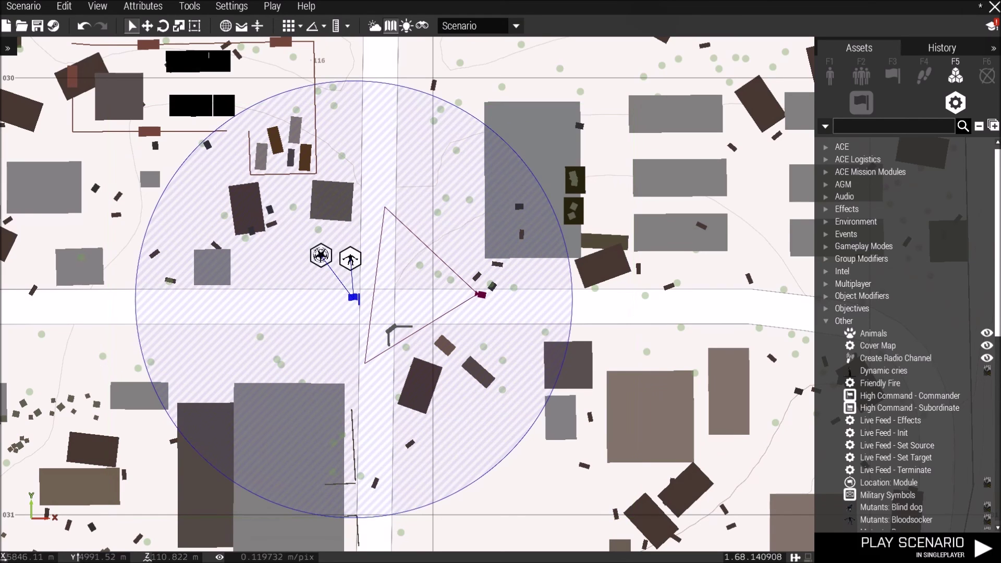
right_click(349, 319)
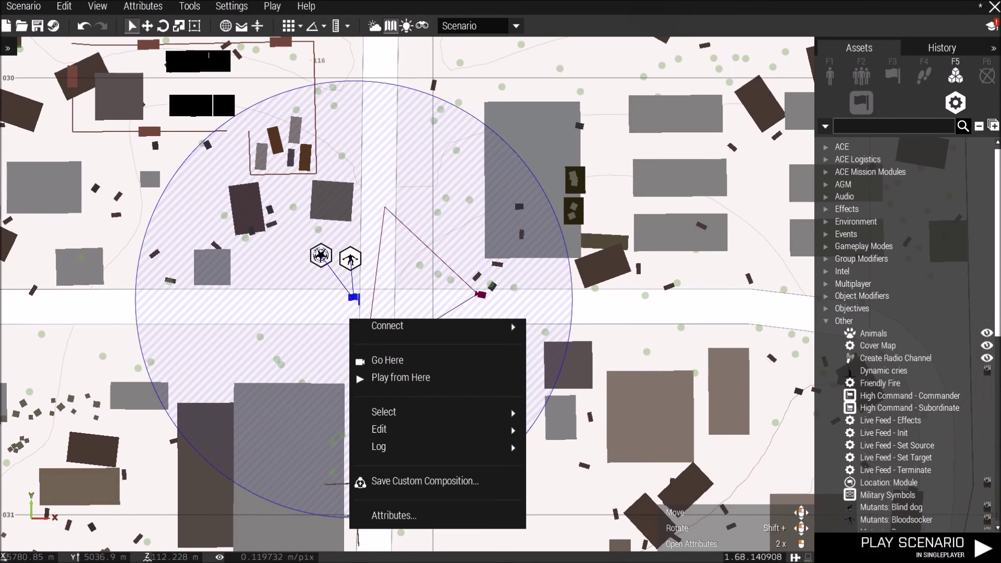
mouse_move(379, 429)
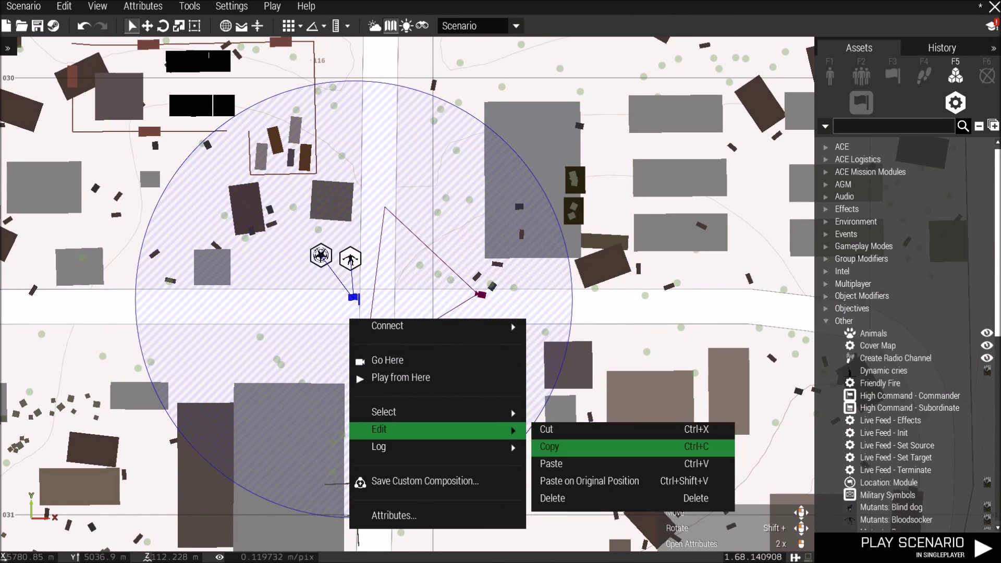
left_click(552, 446)
scroll(388, 353, "down", 5)
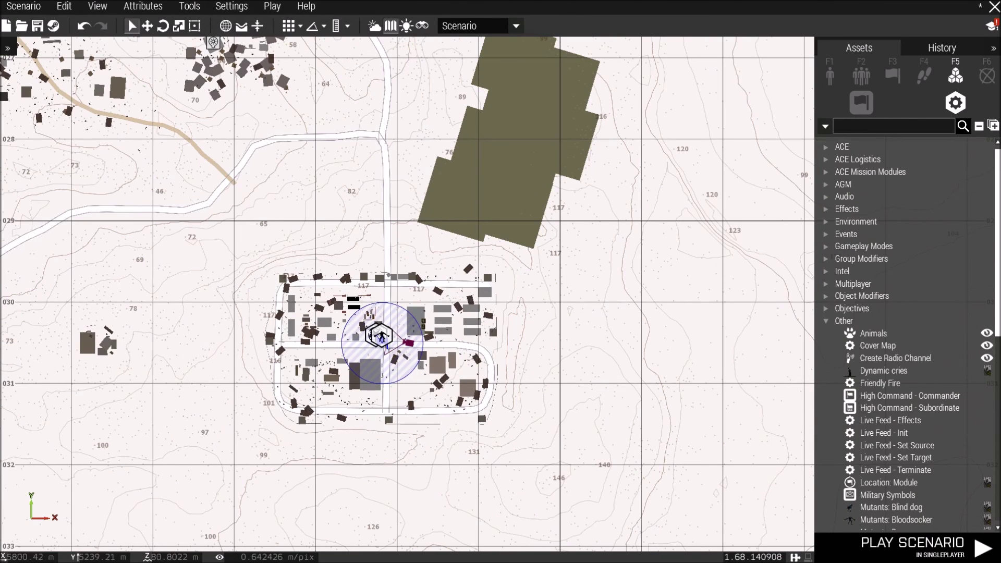
right_click(344, 152)
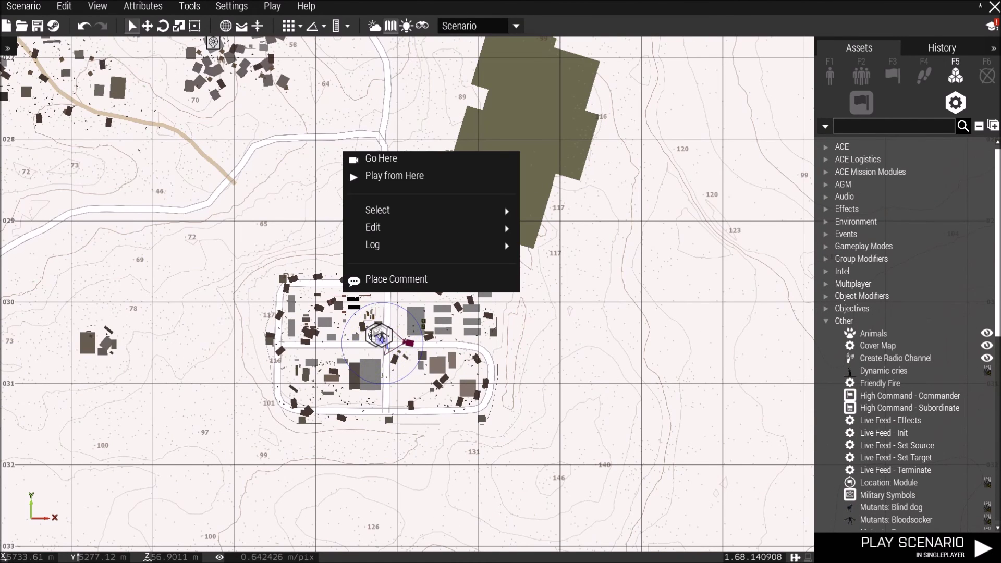
mouse_move(386, 227)
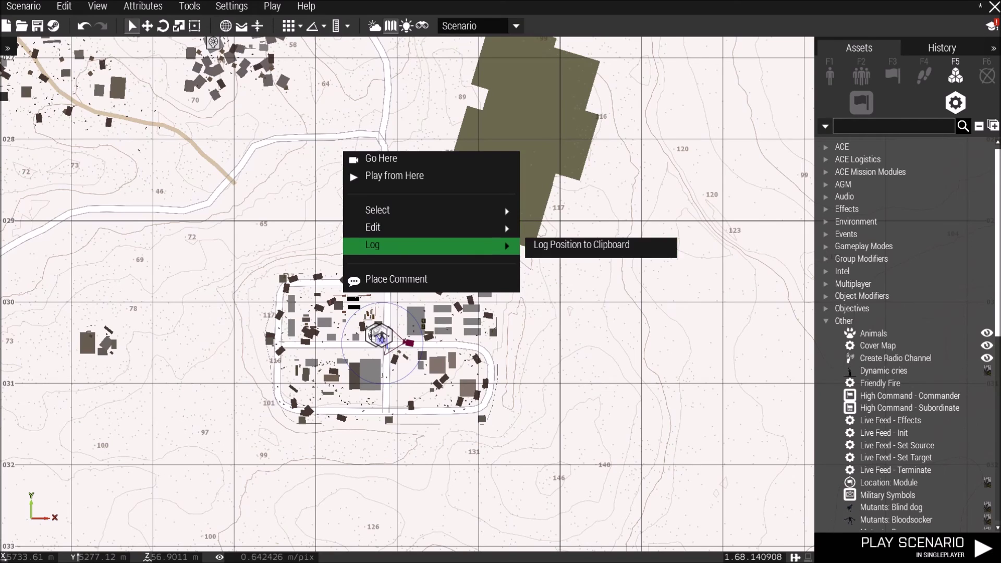
left_click(544, 261)
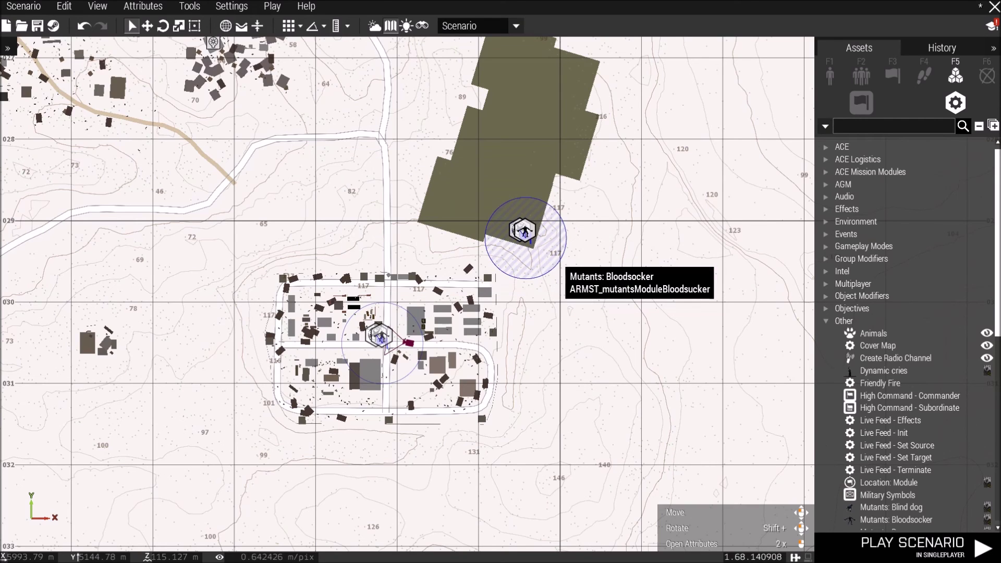
Step: Delete the Mutants: Bloodsocker module from the pasted group northeast of the base
scroll(540, 253, "up", 5)
scroll(507, 219, "up", 2)
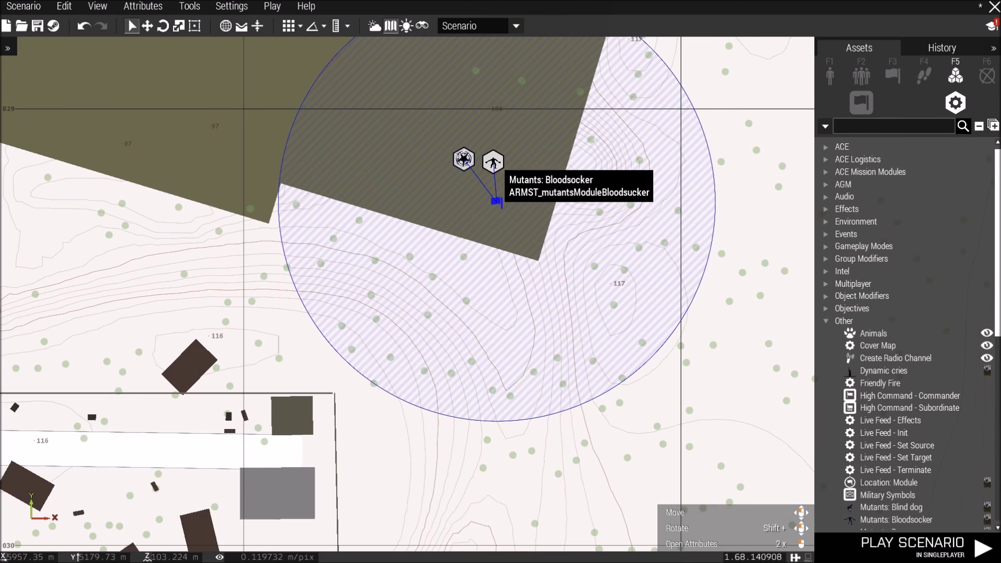
key("Delete")
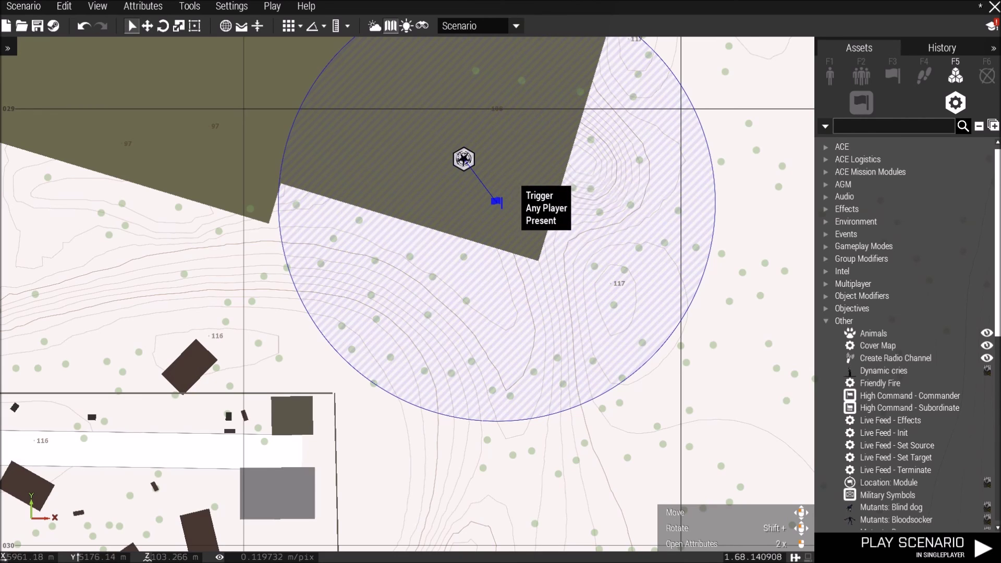
right_click(506, 159)
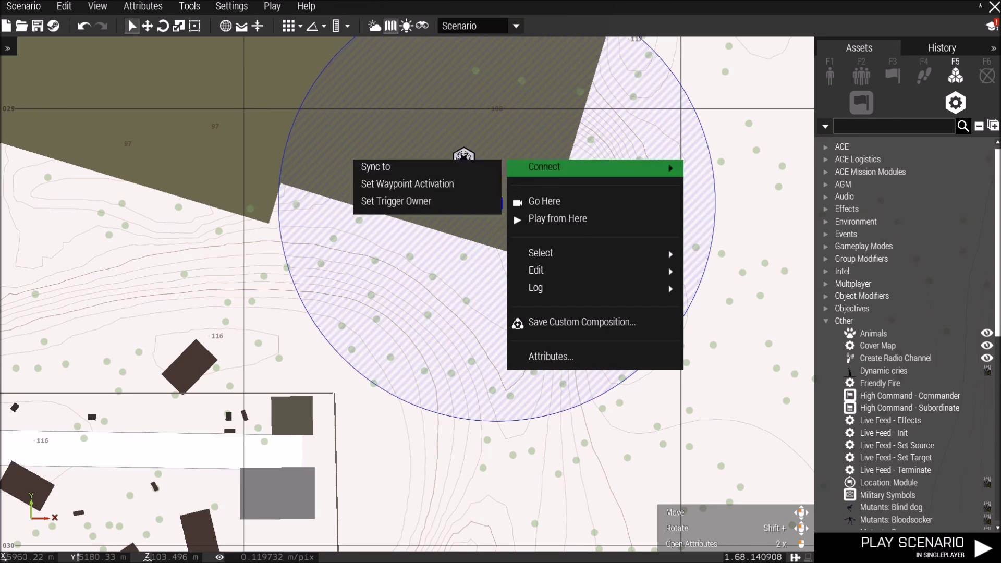
mouse_move(542, 253)
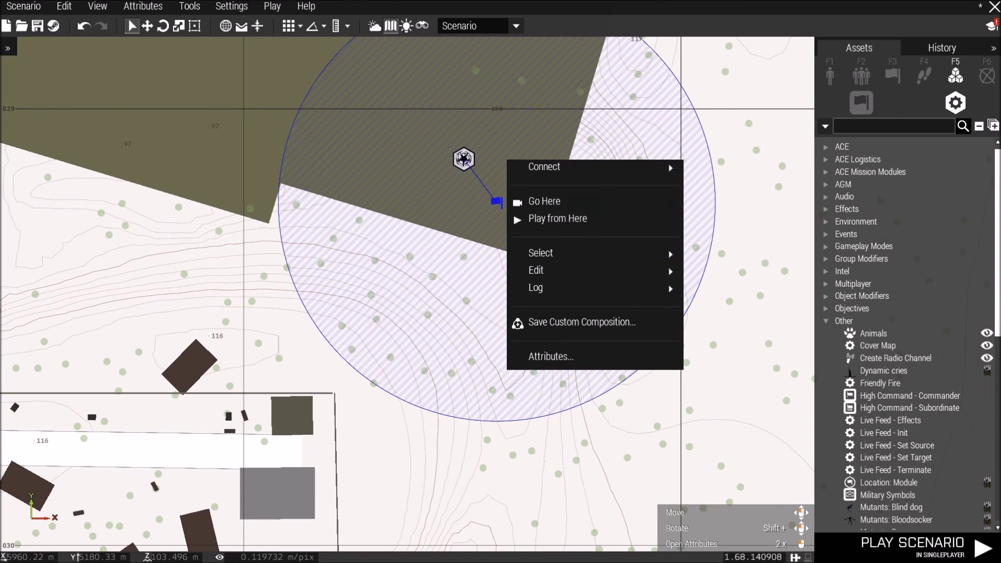
key("Escape")
Step: Place a Mutants: Jerboa module beside the spawn module northeast of the base and sync it to the trigger there
scroll(887, 365, "down", 5)
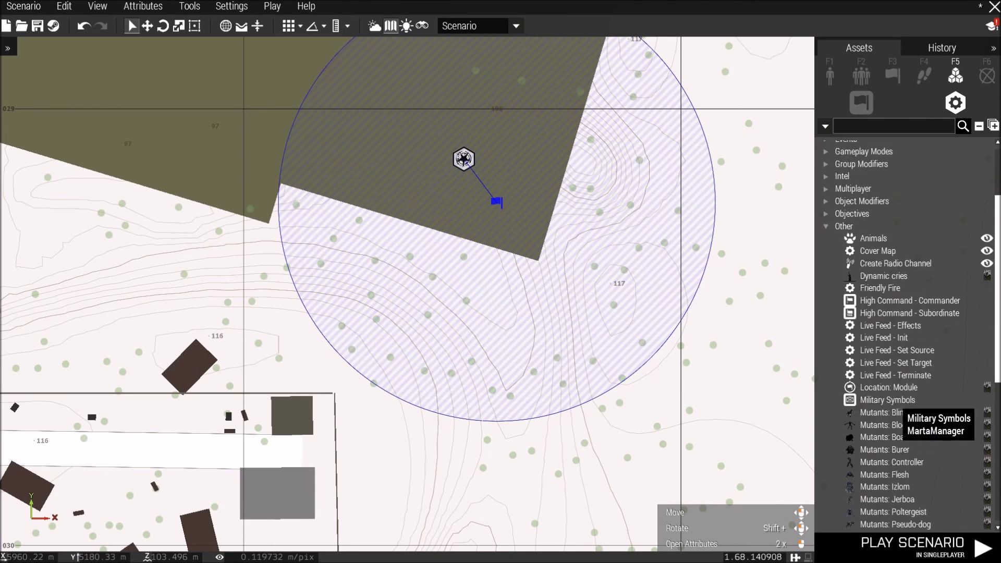
left_click(887, 405)
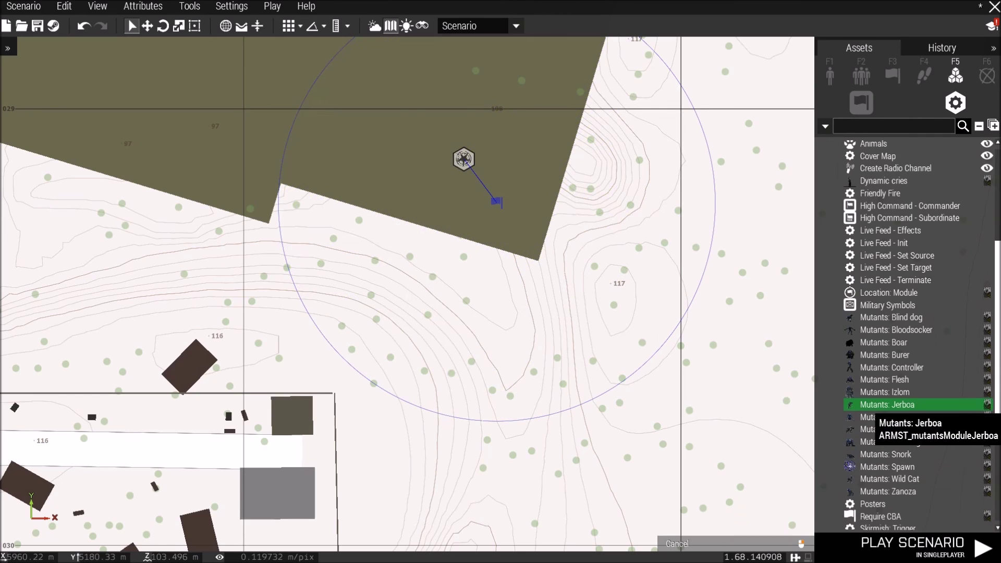
left_click(517, 159)
right_click(517, 159)
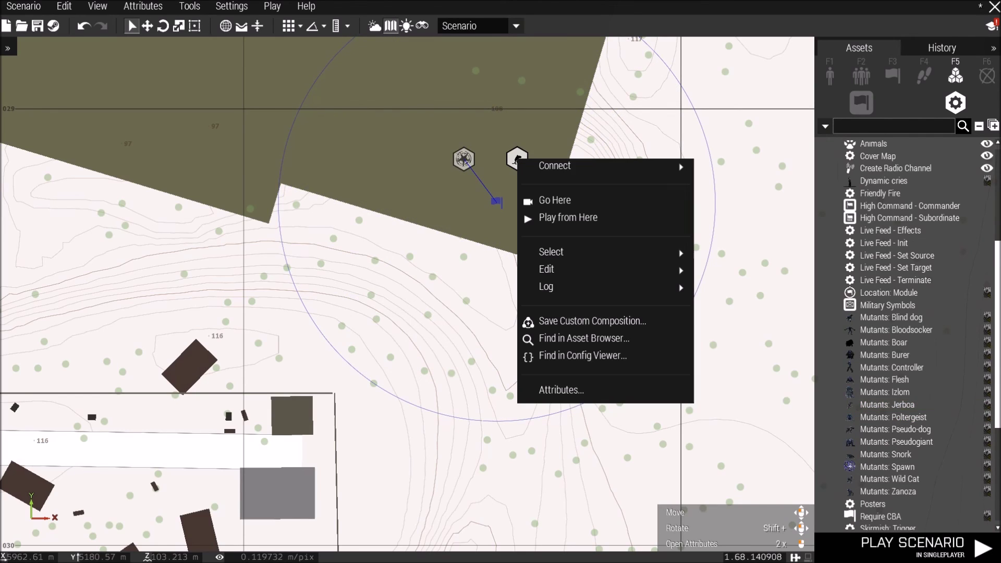
mouse_move(527, 166)
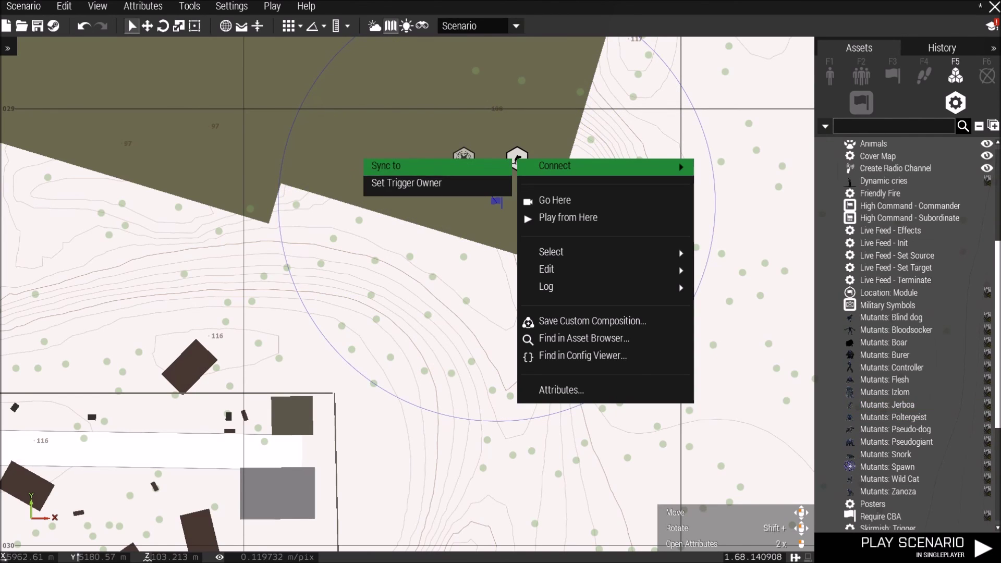
left_click(396, 164)
left_click(498, 203)
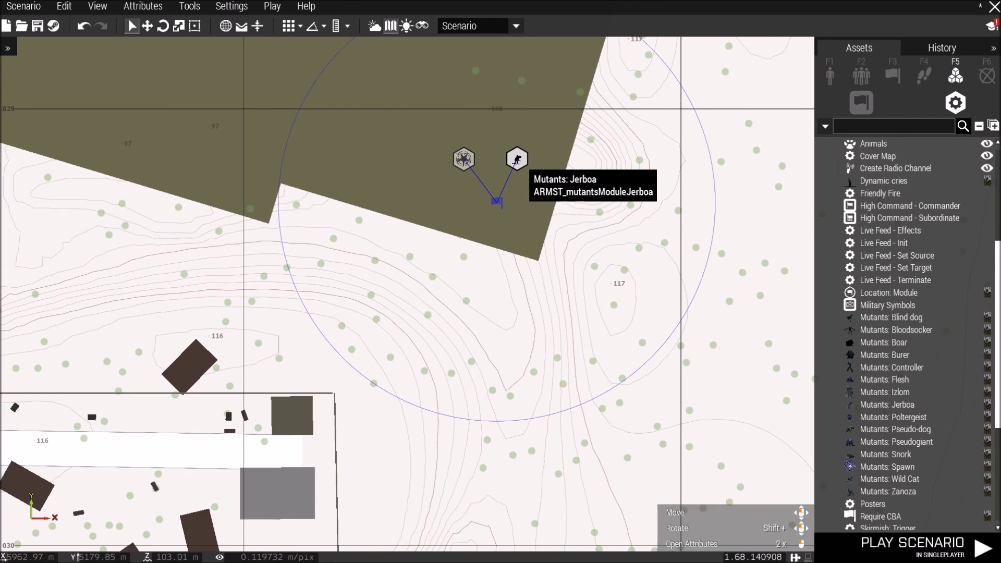
Step: Place a Чистое небо мастер unit from the Сталкеры men on the base's central east-west road, west of the crossroads trigger area
scroll(575, 225, "down", 5)
right_click_drag(488, 306, 550, 281)
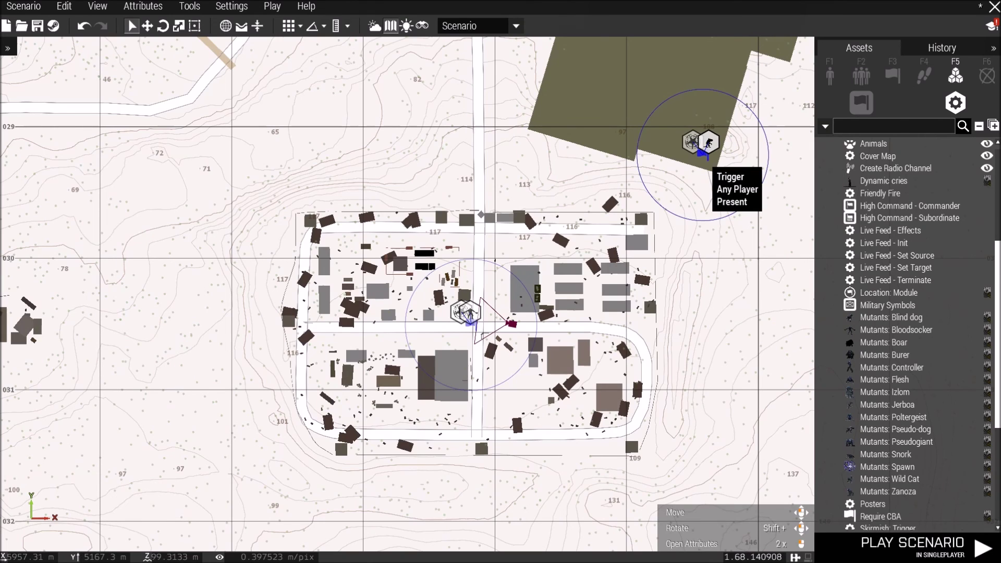
scroll(512, 323, "up", 3)
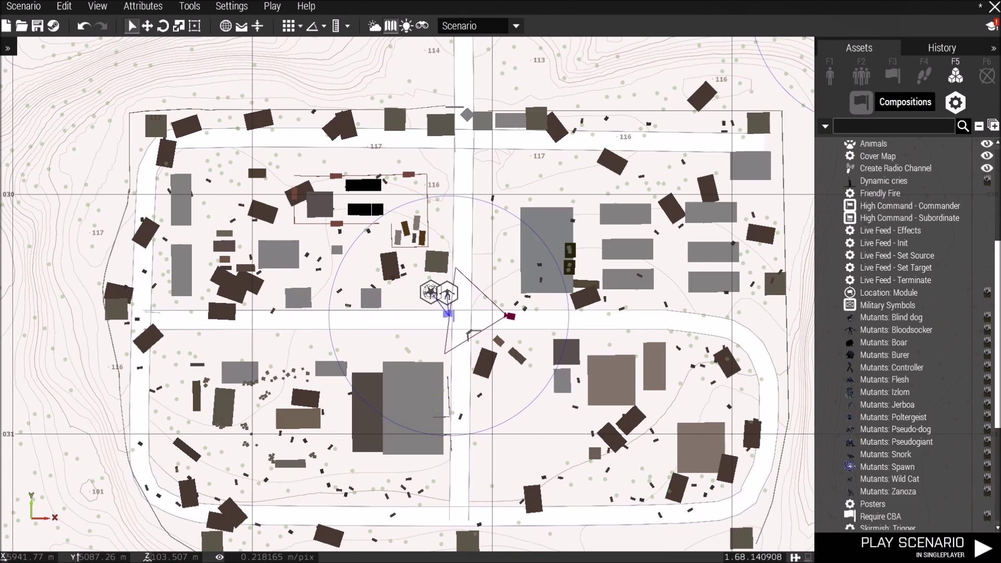
key("F1")
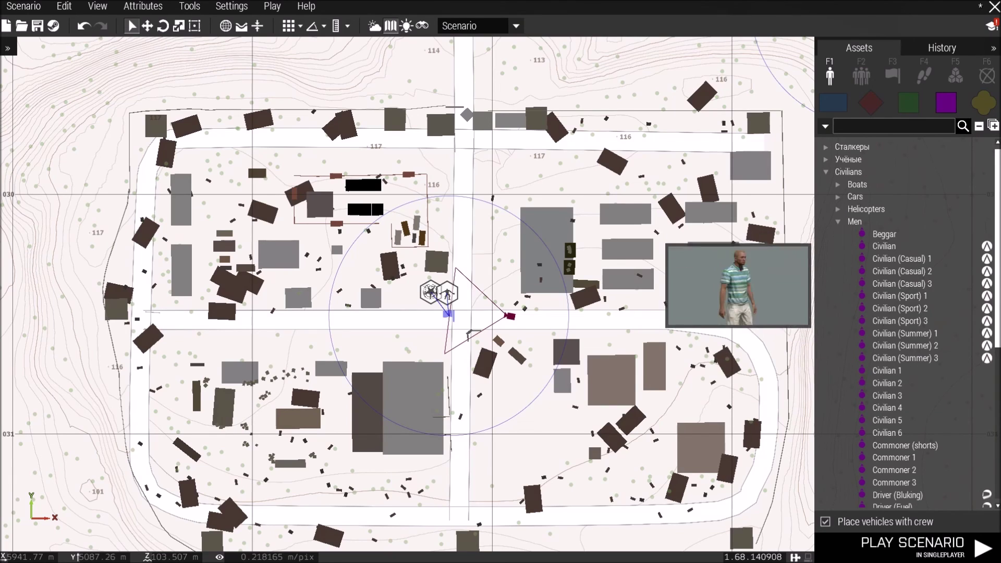
double_click(847, 171)
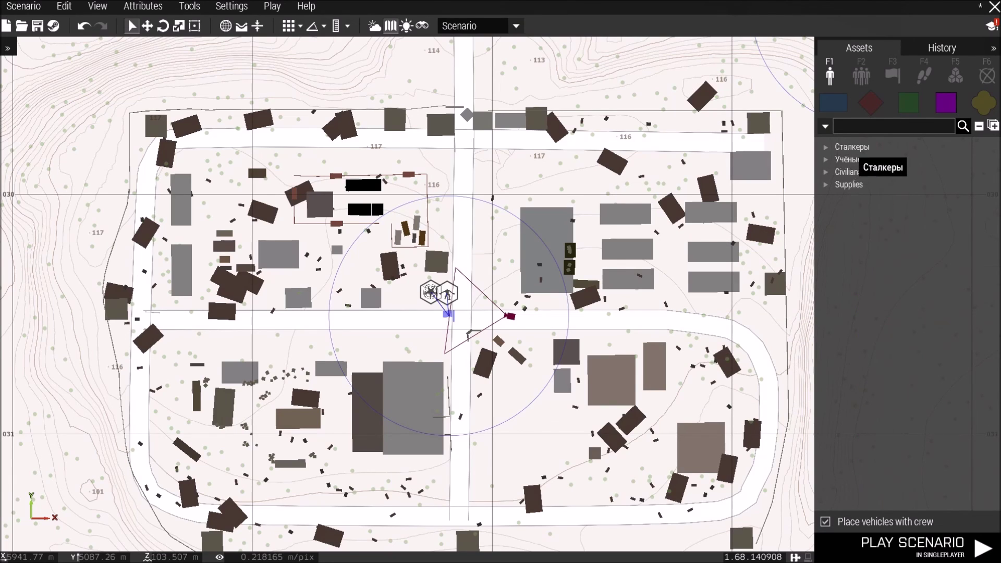
left_click(855, 147)
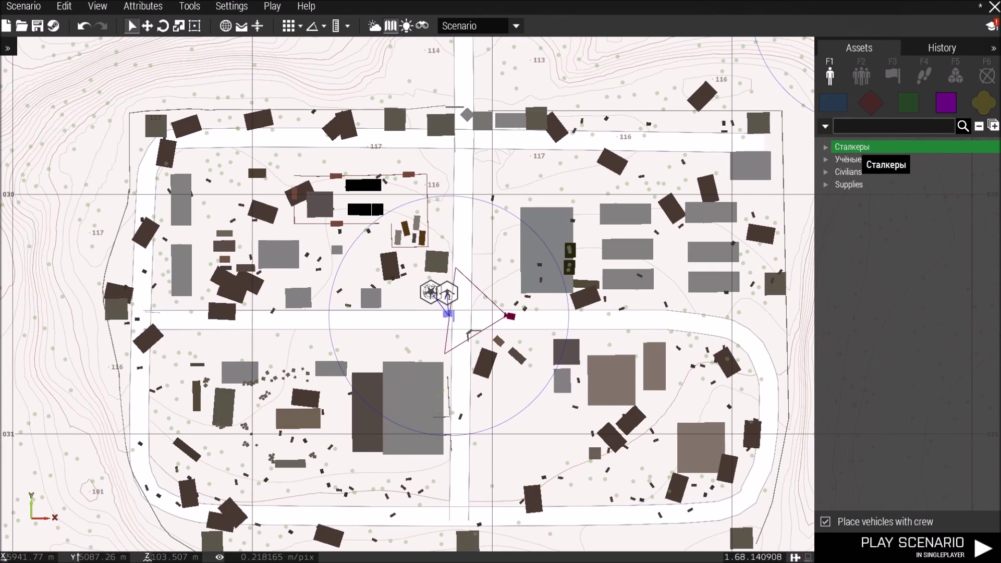
double_click(860, 147)
double_click(862, 159)
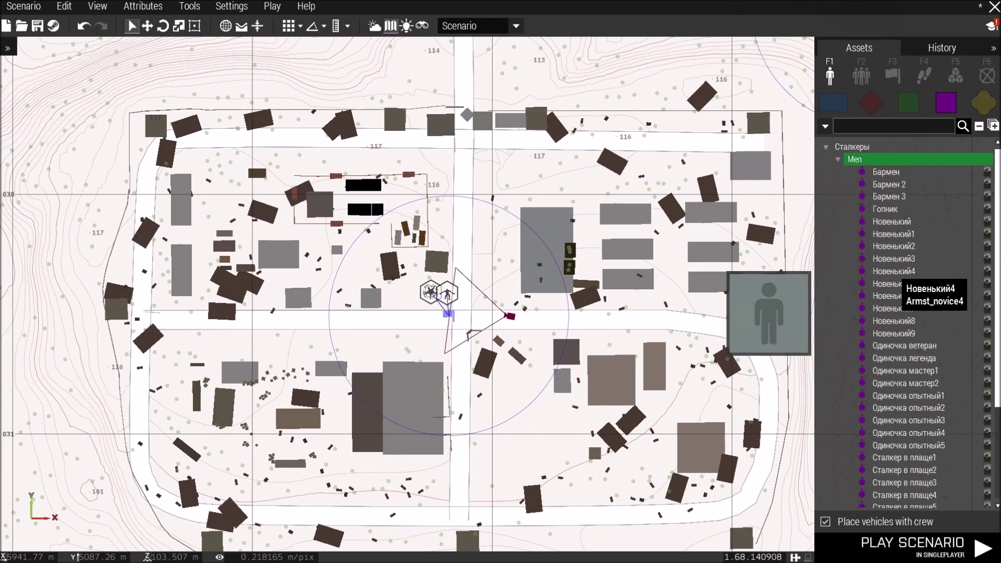
scroll(897, 282, "down", 3)
left_click(908, 452)
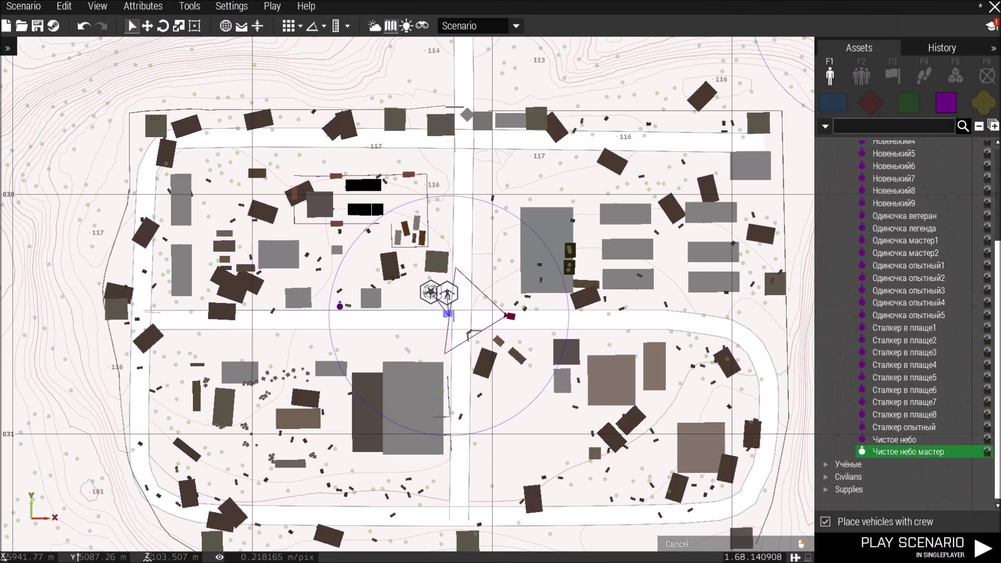
left_click(260, 329)
Step: Load the saved Elite Stalker loadout onto the newly placed Чистое небо мастер unit and accept it
scroll(261, 329, "up", 6)
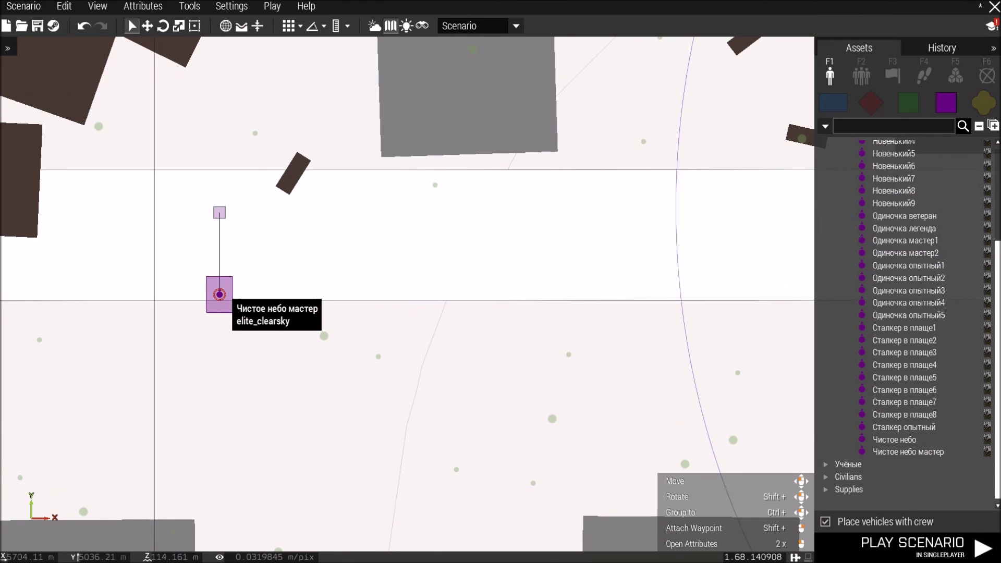
right_click(220, 295)
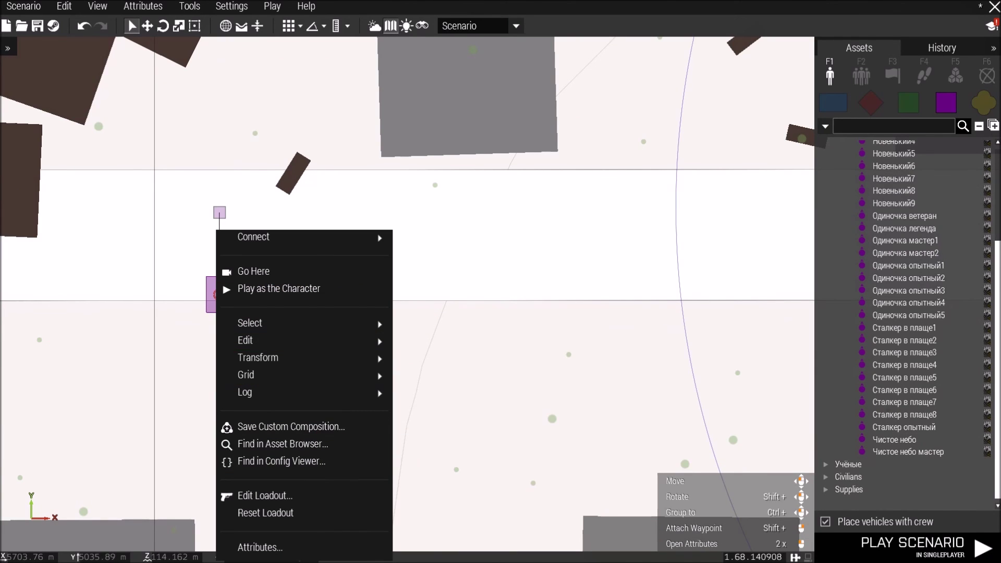
left_click(265, 496)
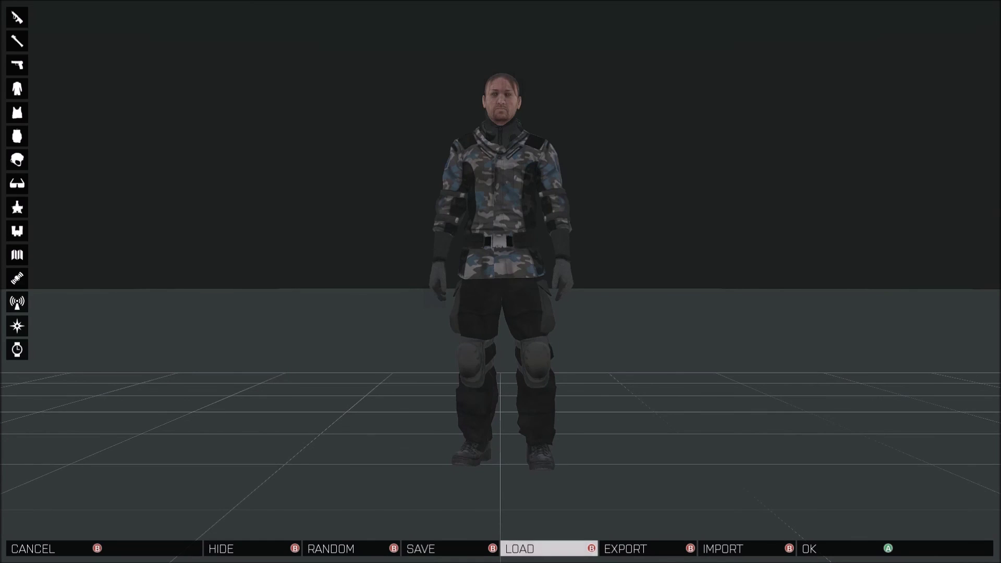
left_click(549, 549)
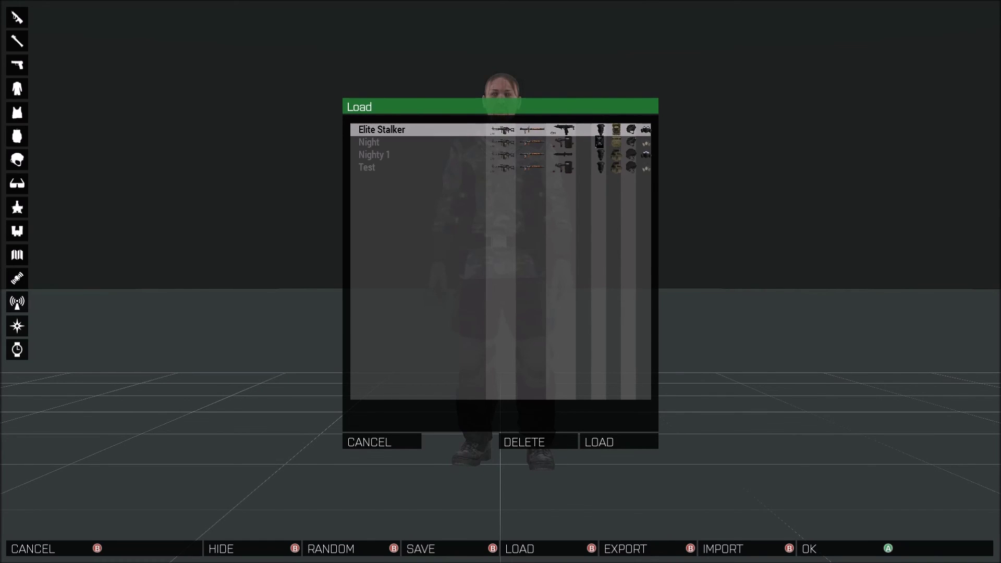
key("Return")
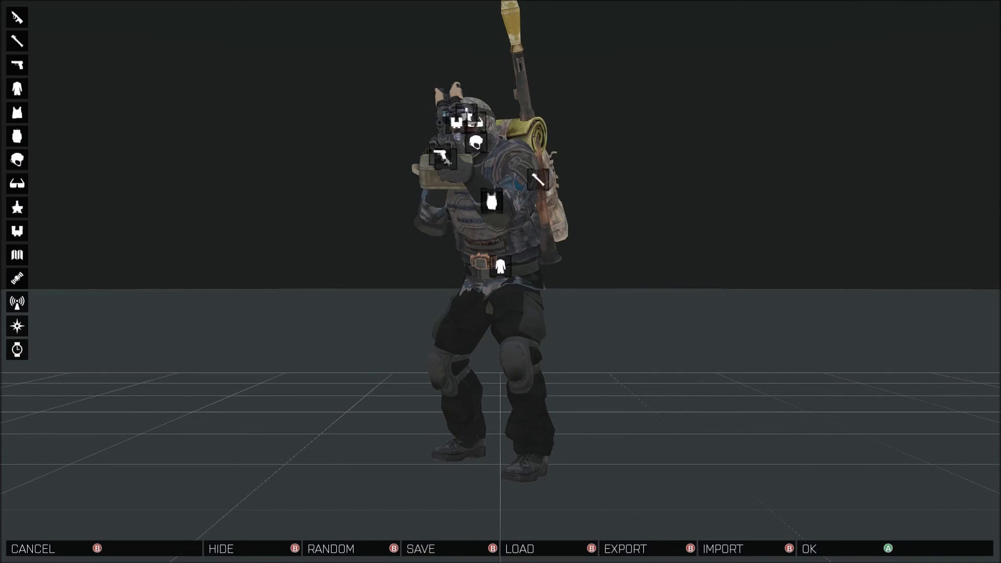
key("Return")
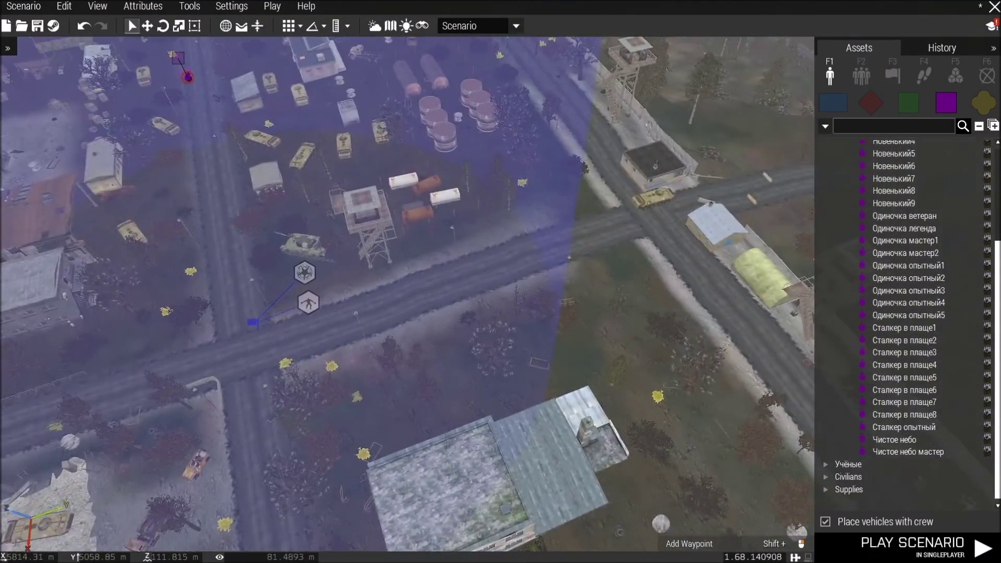
Step: Locate the Чистое небо мастер unit on the road in the 3D view and start the scenario as that character
key("a")
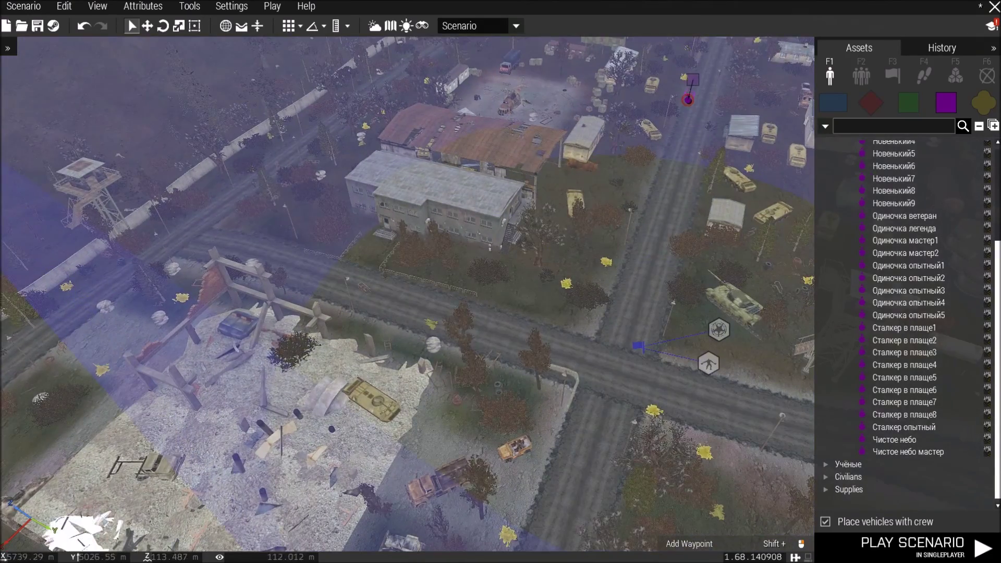
scroll(406, 292, "up", 5)
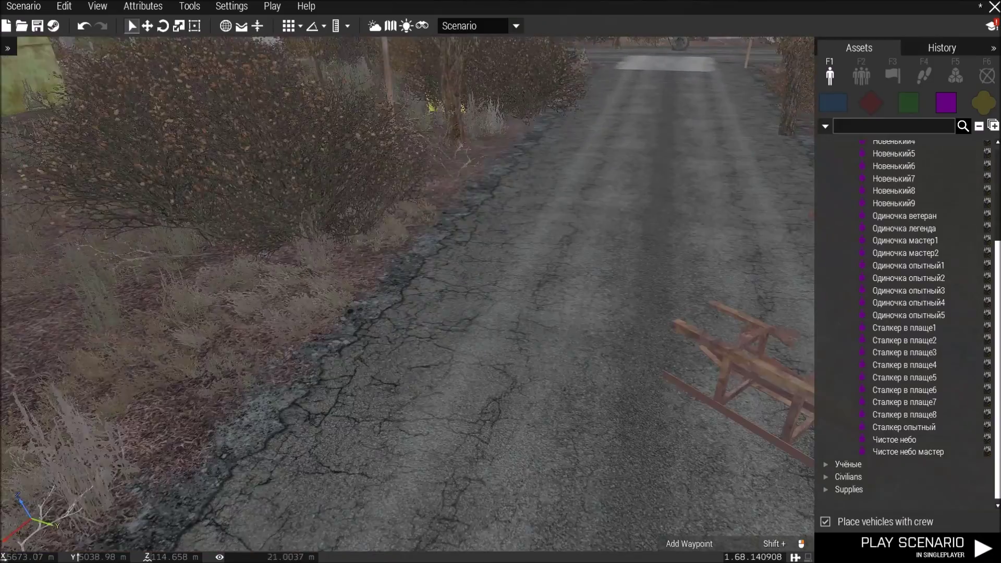
scroll(514, 323, "down", 5)
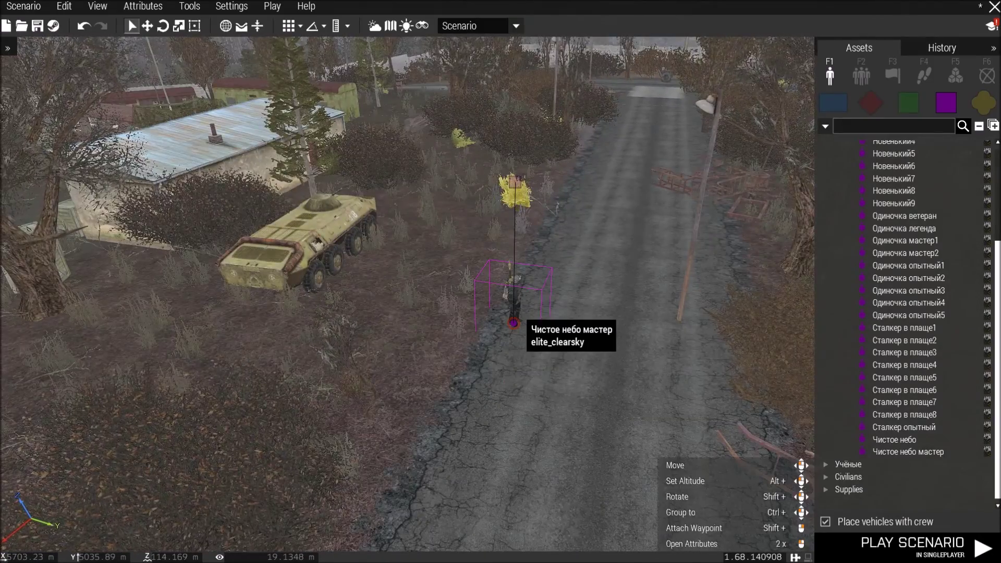
right_click(514, 323)
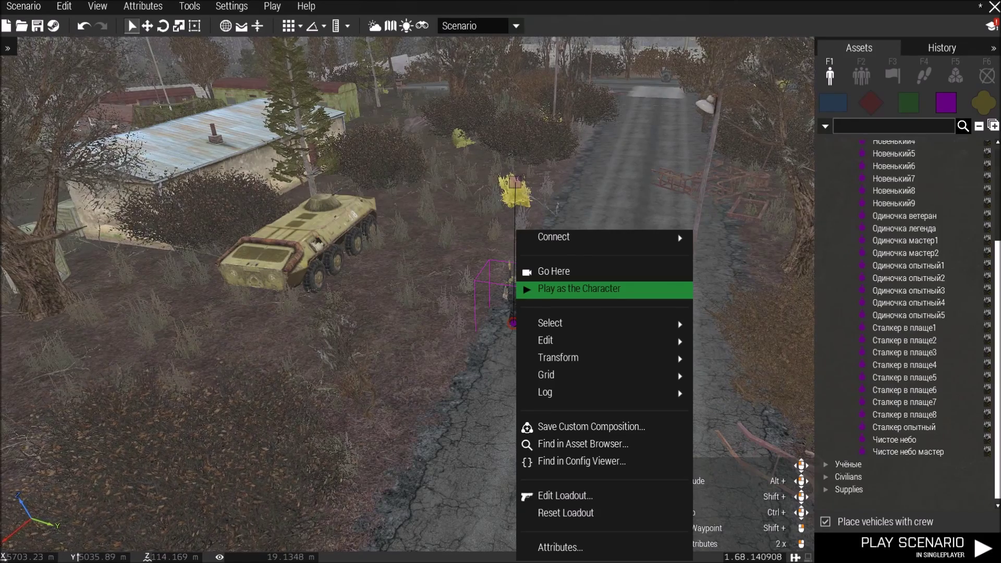
left_click(579, 289)
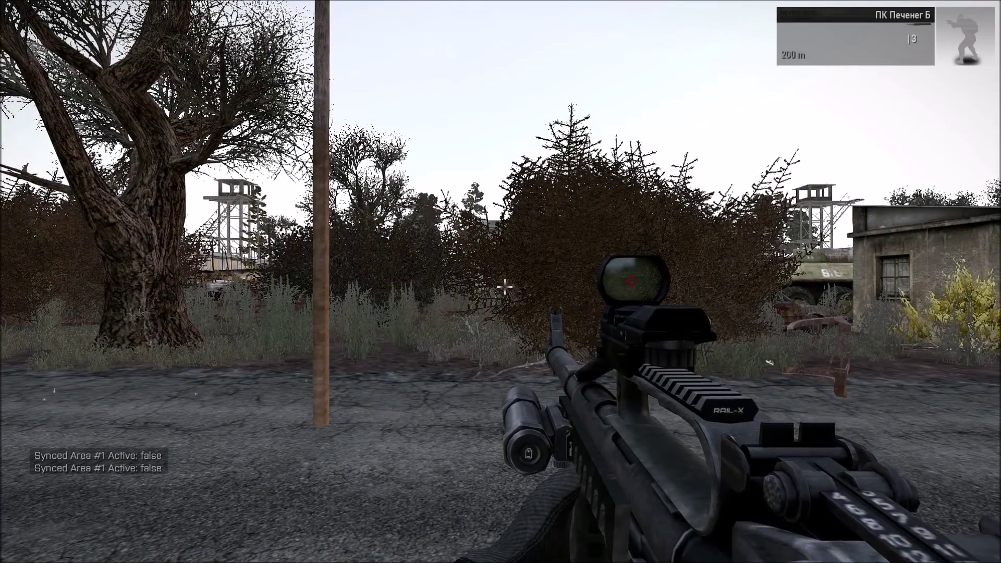
Step: Switch to third-person view and mark a waypoint on the map about 38 m east along the road, just inside the trigger area
key("KP_Enter")
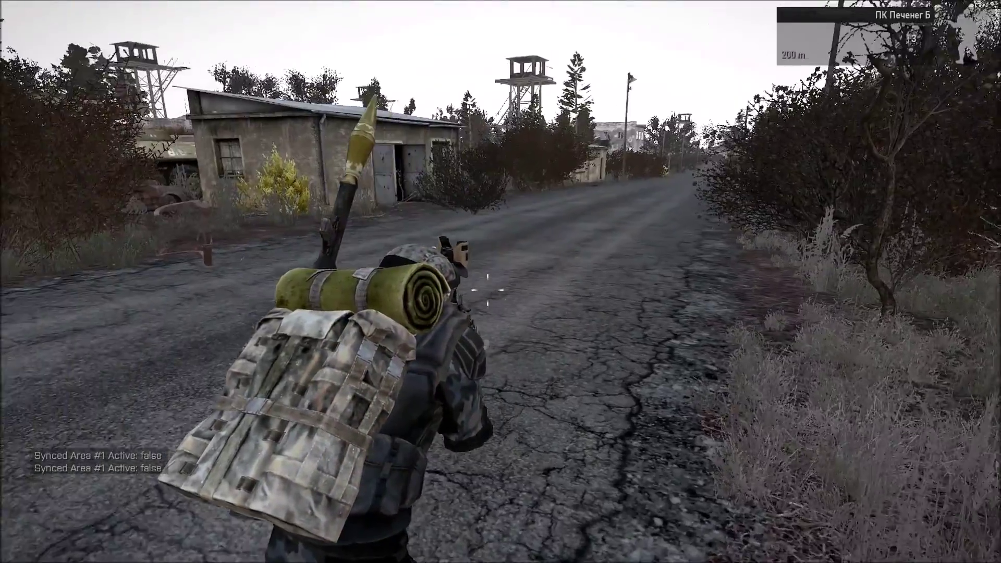
key("w")
key("m")
key("k")
scroll(540, 292, "up", 8)
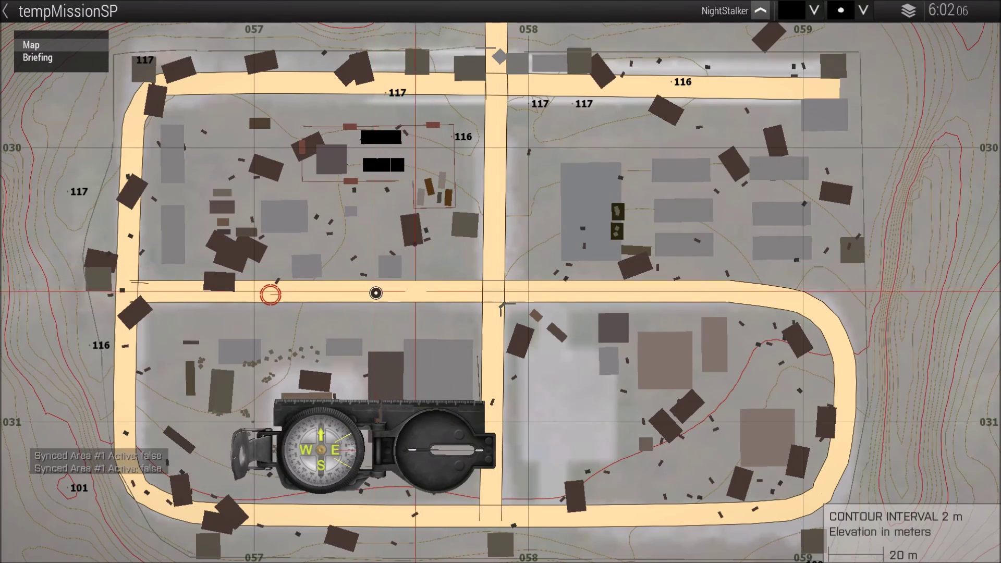
key("m")
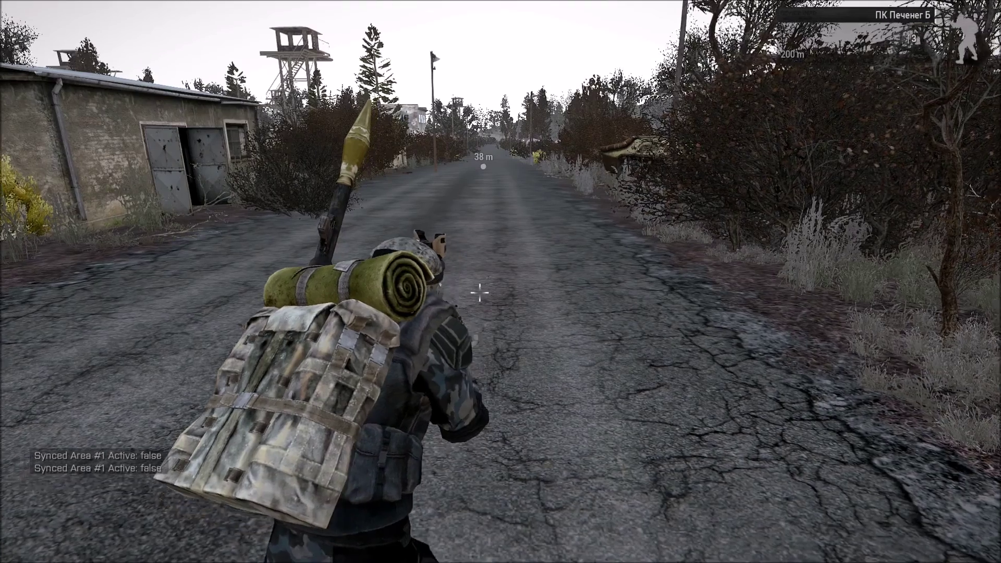
Step: Run the stalker east along the road past the marked waypoint and into the trigger area
key("w")
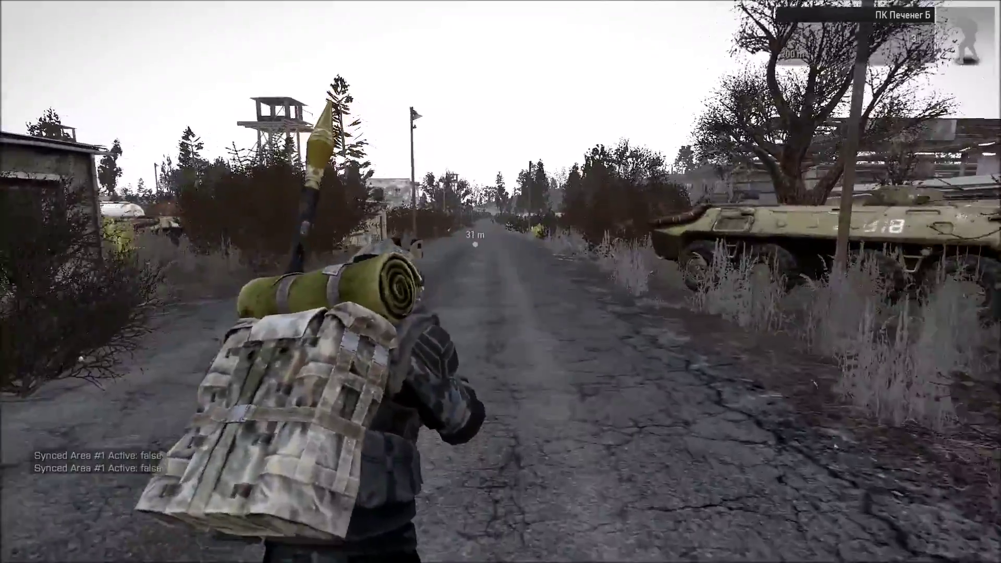
key("w")
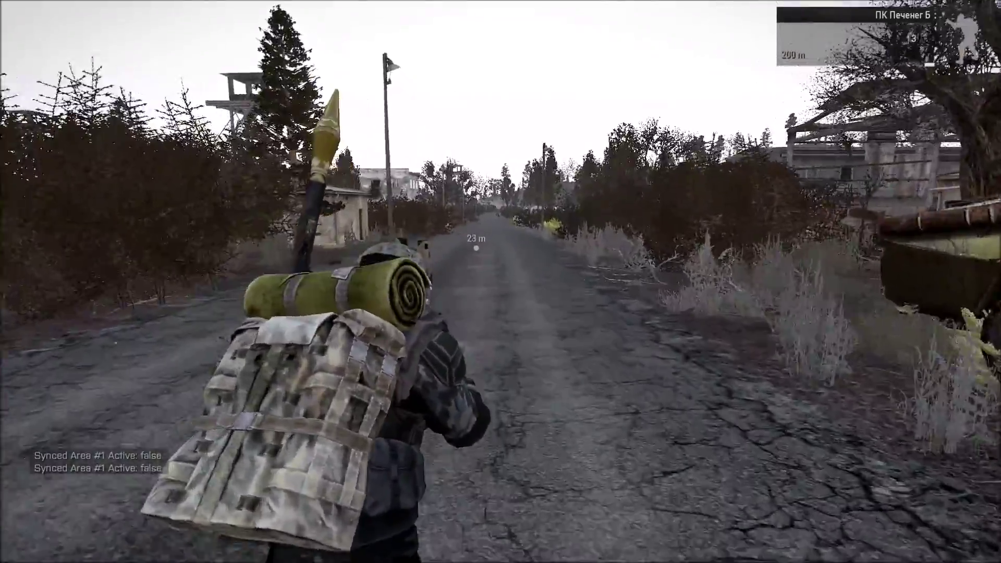
key("w")
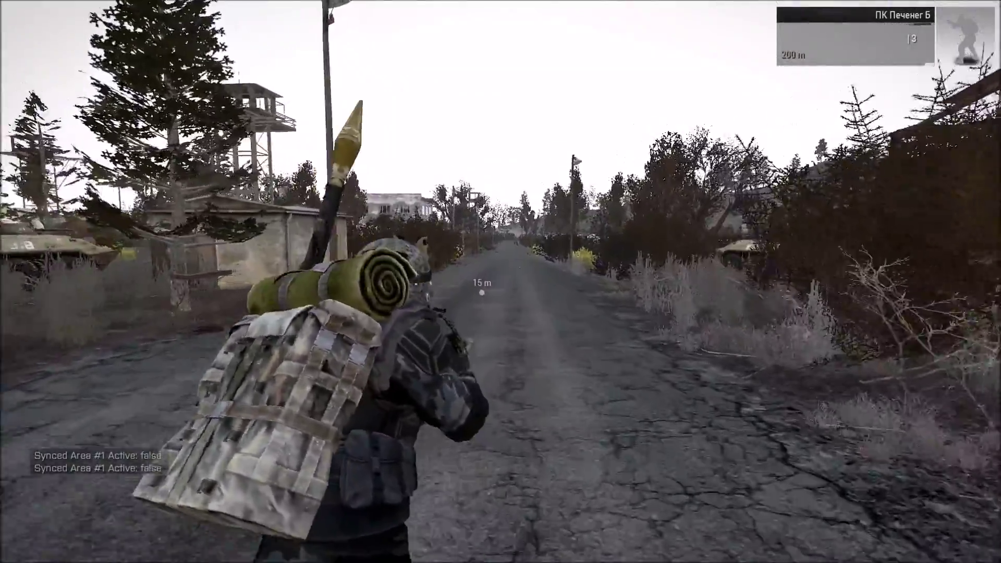
key("w")
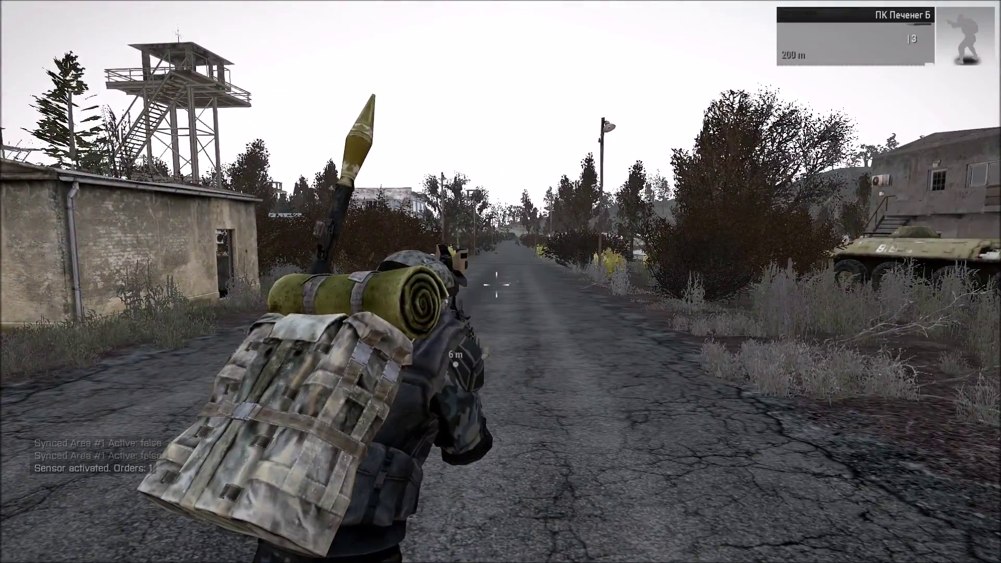
key("w")
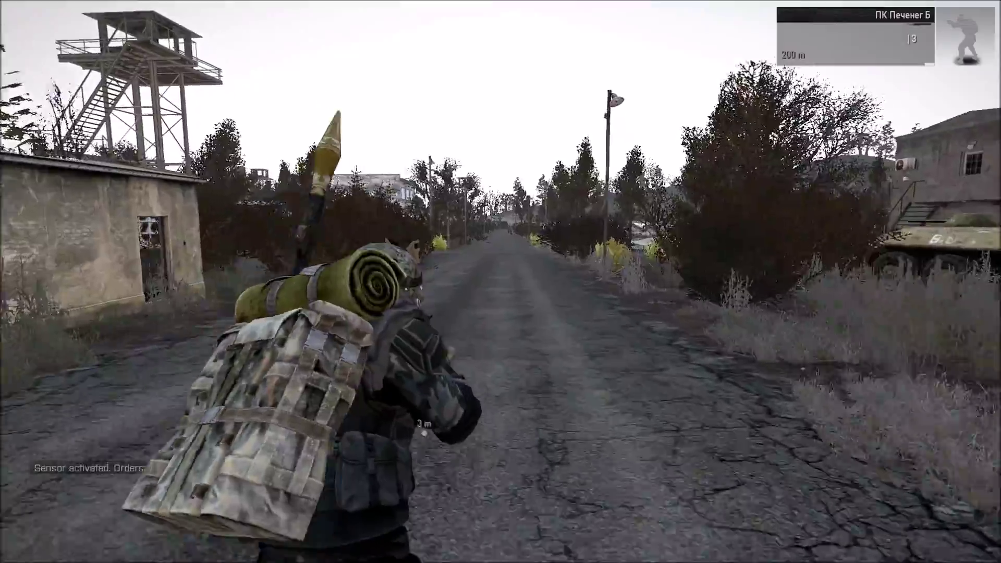
Step: Continue east to the crossroads and climb the watchtower beside it to overlook the spawn zone
key("w")
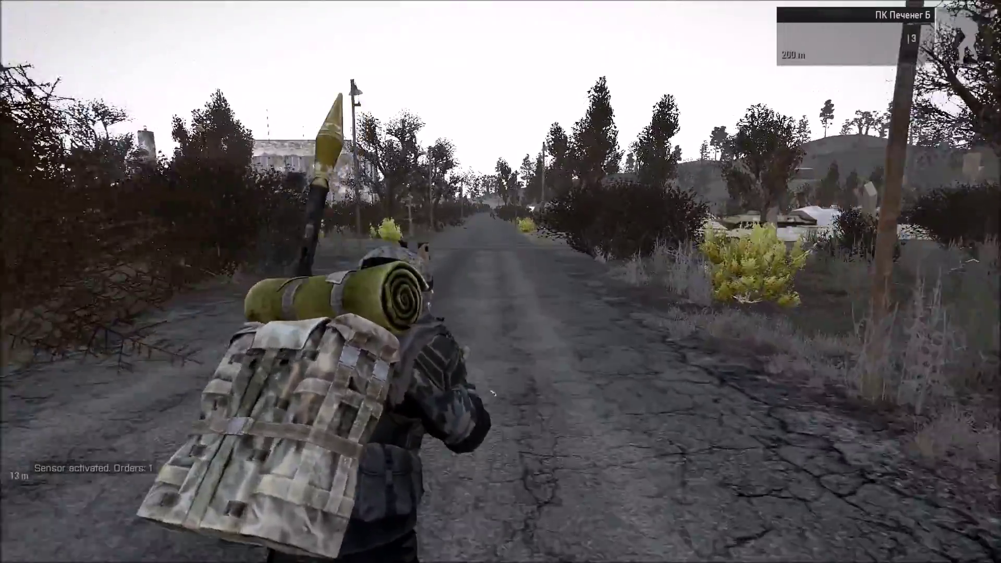
key("w")
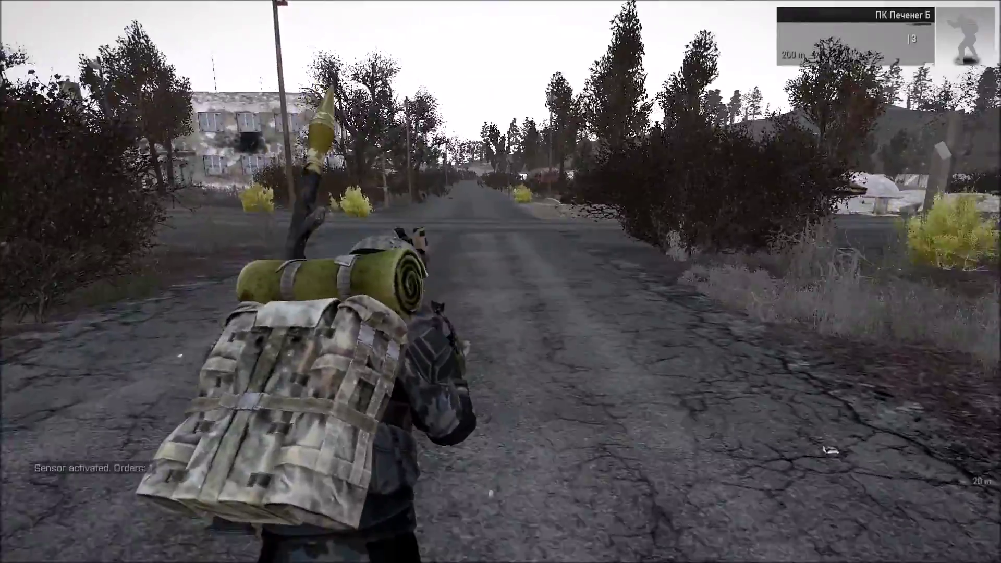
key("w")
key("w")
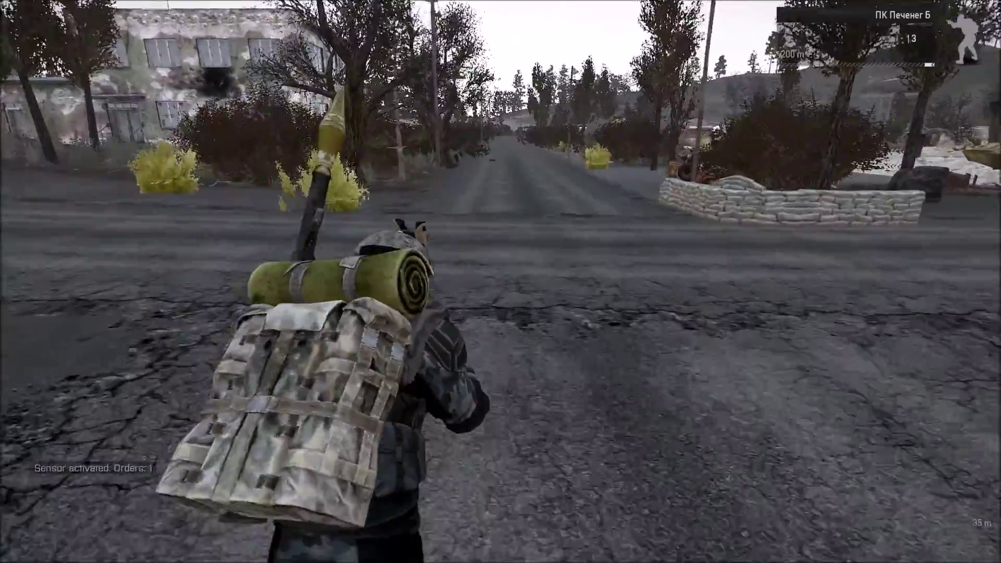
key("w")
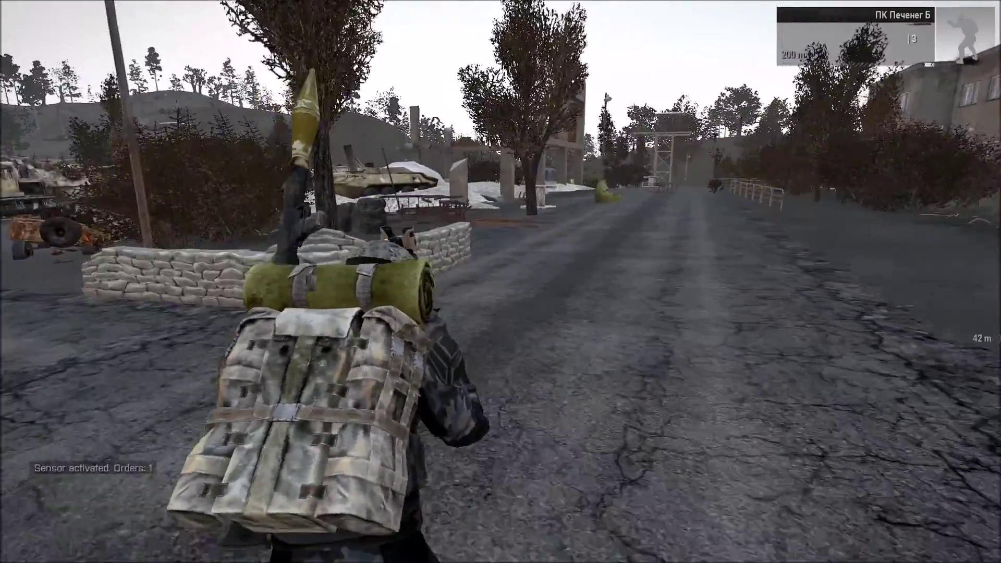
key("w")
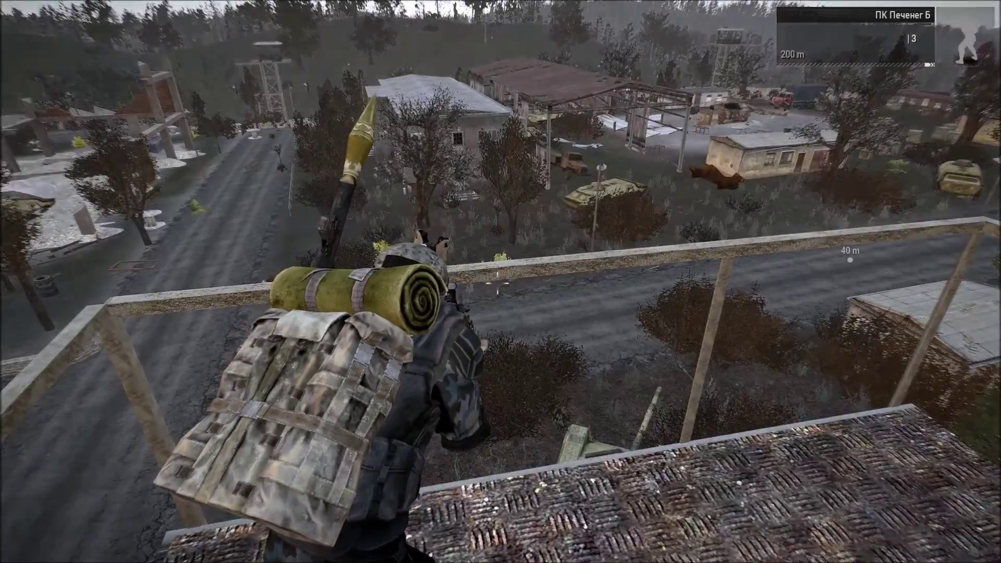
Step: Check the stalker's position relative to the waypoint and the surrounding base on the map
key("Escape")
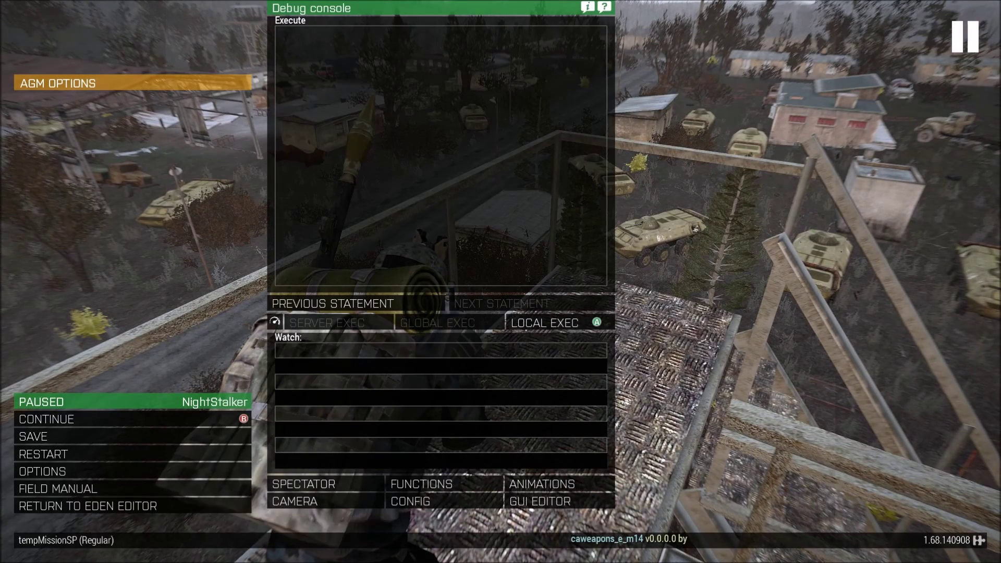
key("Escape")
key("m")
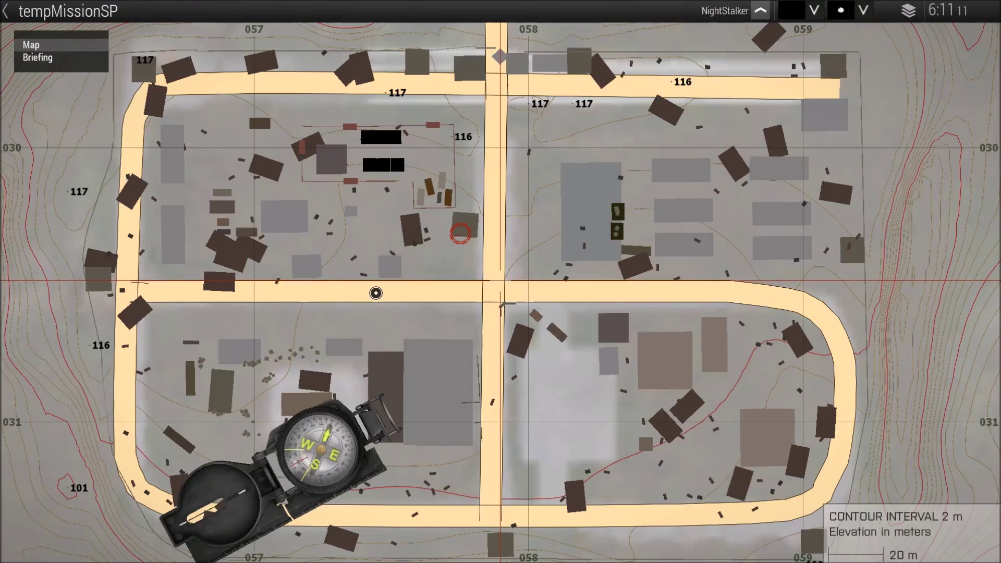
key("m")
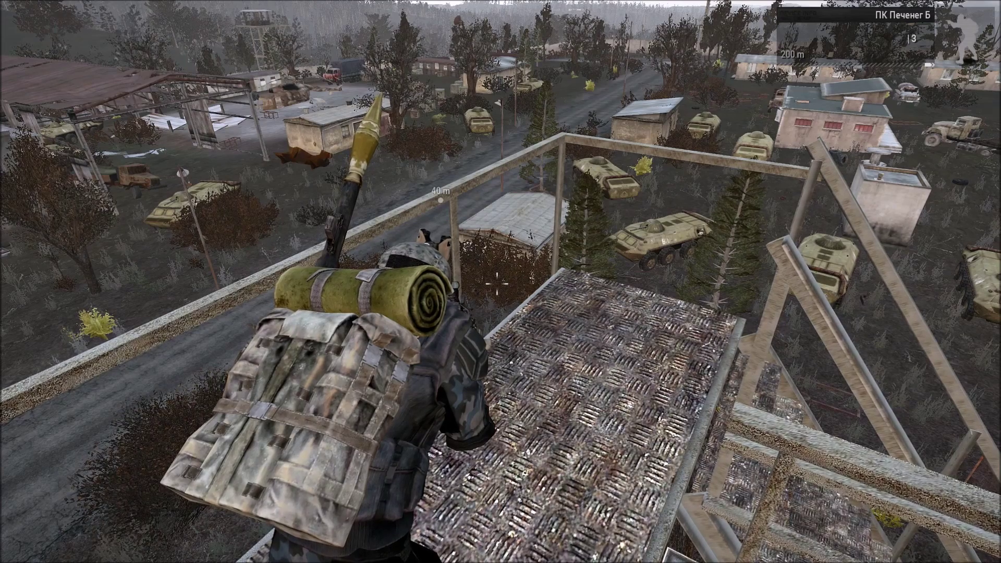
key("m")
scroll(504, 269, "down", 5)
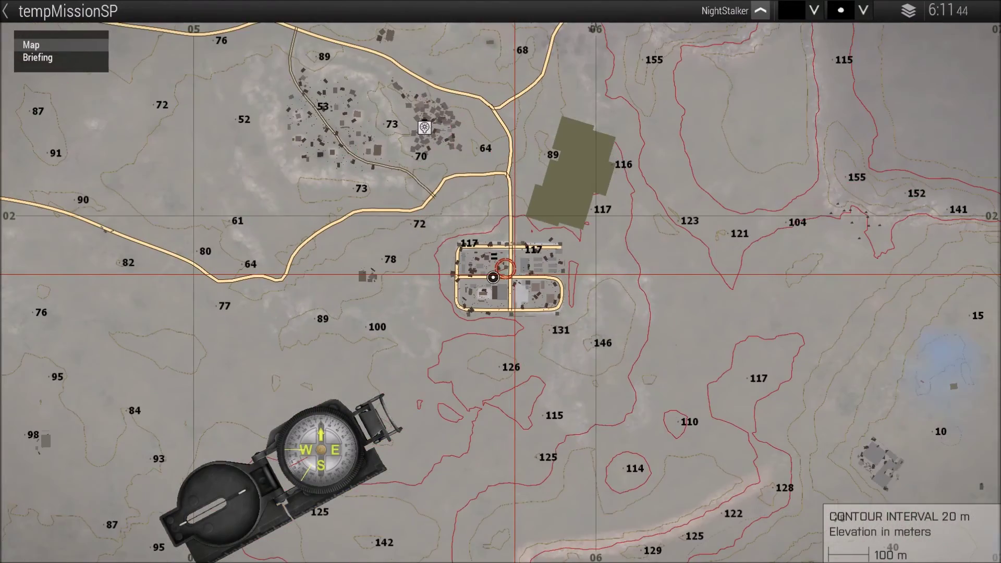
key("m")
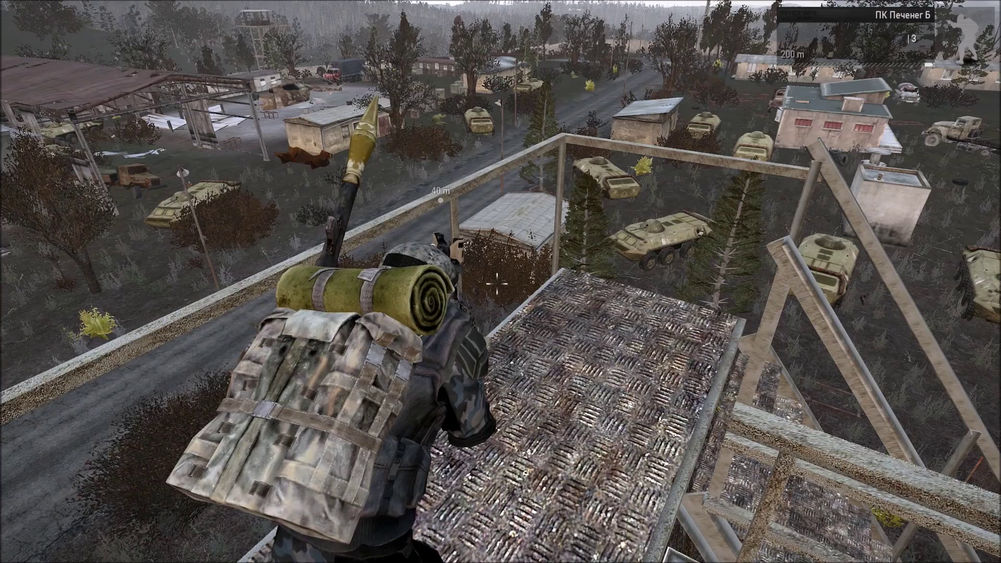
Step: Survey the whole ALPHA ZONE map, examining the rectangular walled compound southwest of the base and the base itself
key("m")
scroll(442, 256, "down", 3)
right_click_drag(442, 256, 648, 141)
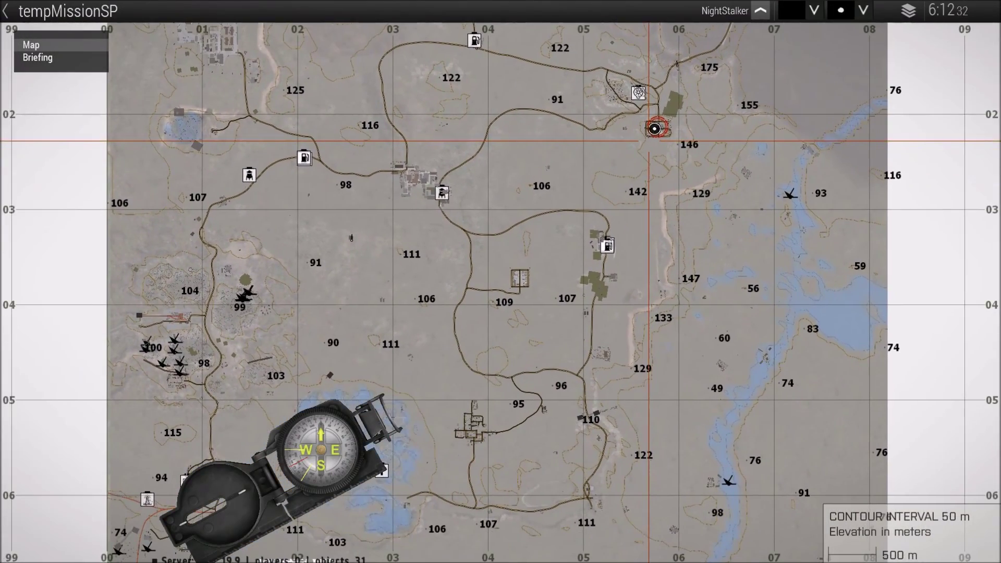
scroll(520, 280, "up", 6)
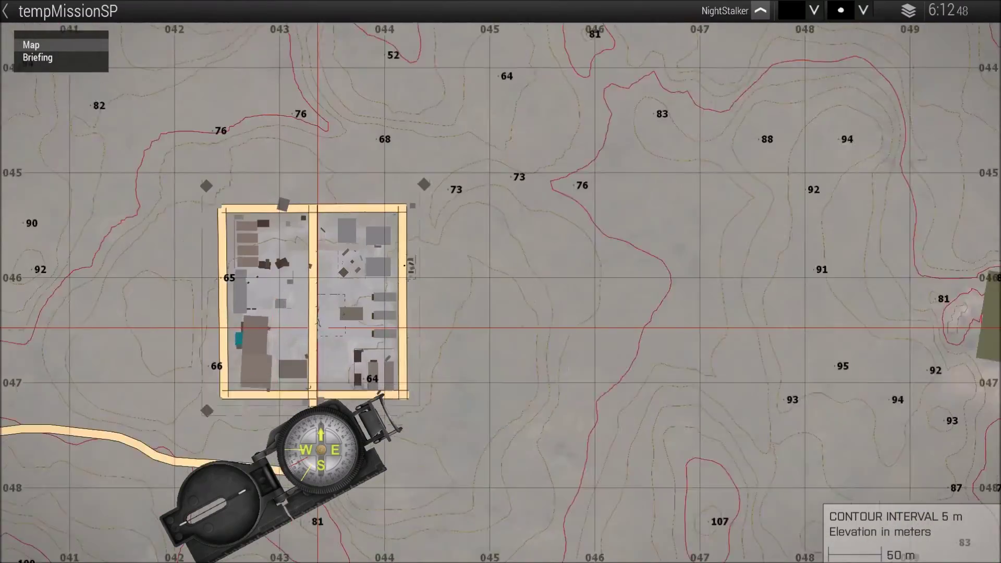
scroll(317, 328, "up", 2)
scroll(312, 306, "down", 2)
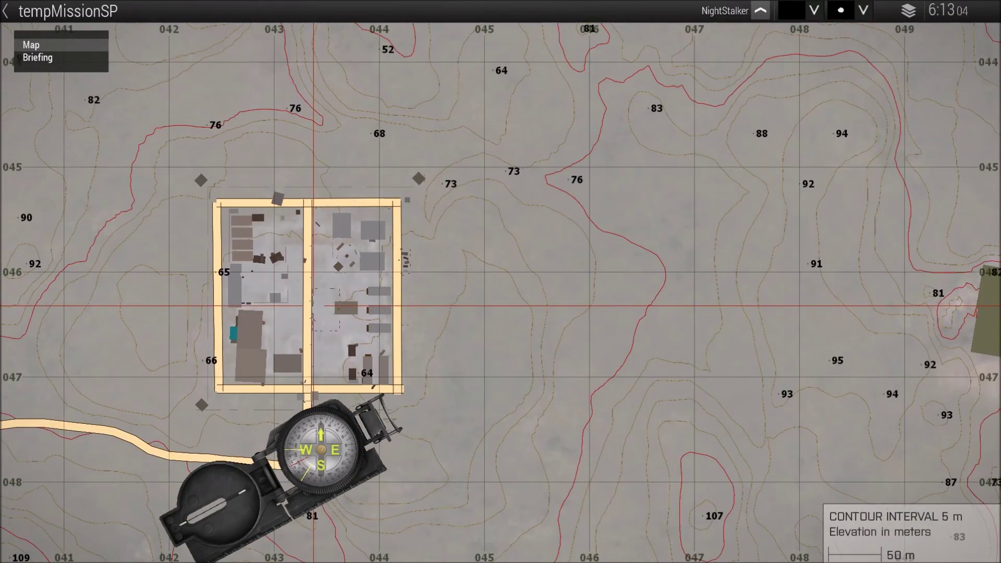
scroll(334, 297, "down", 3)
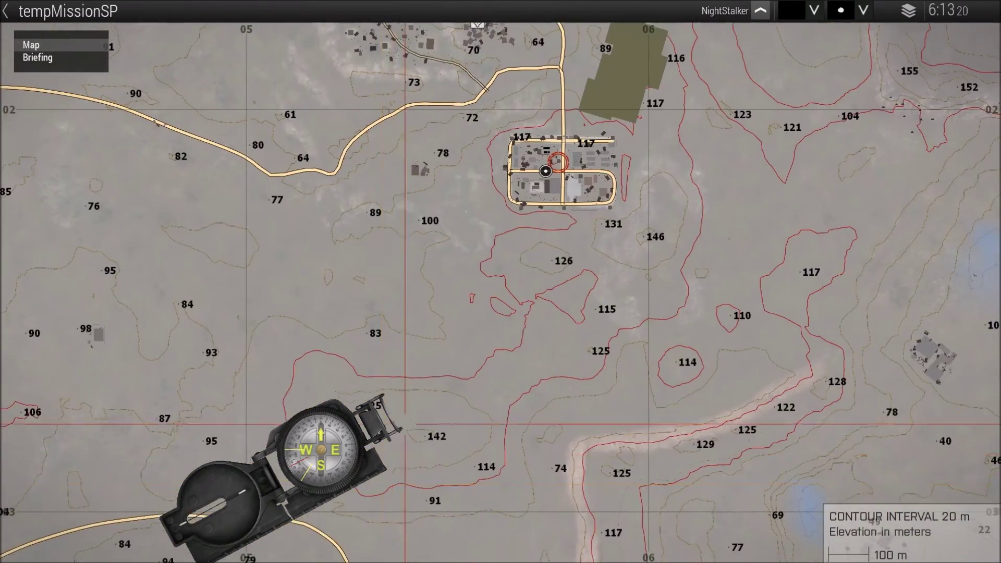
key("m")
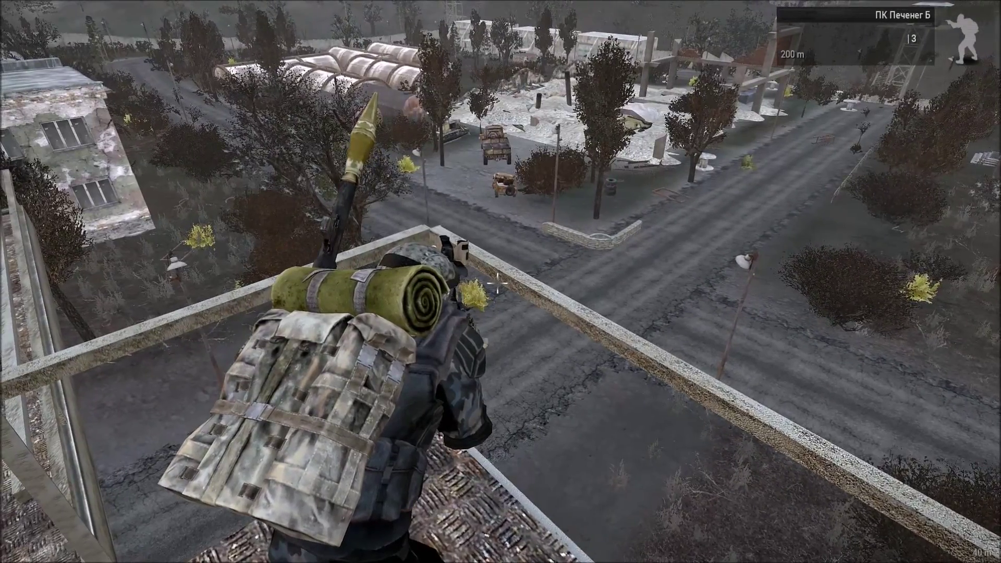
key("m")
key("m")
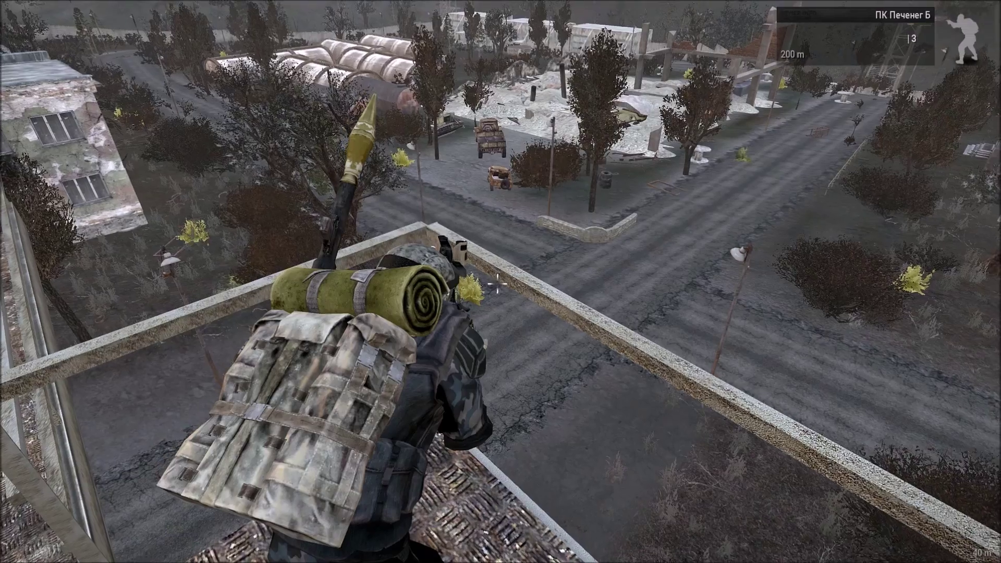
Step: Return to the Eden Editor and review the crossroads trigger's size, activation, expression and timer settings
key("Escape")
left_click(63, 506)
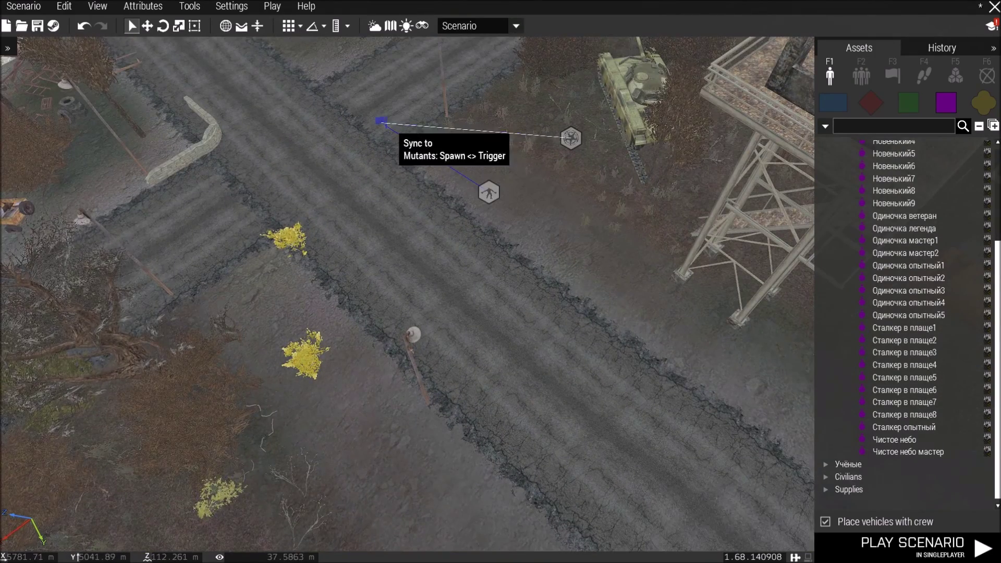
double_click(383, 123)
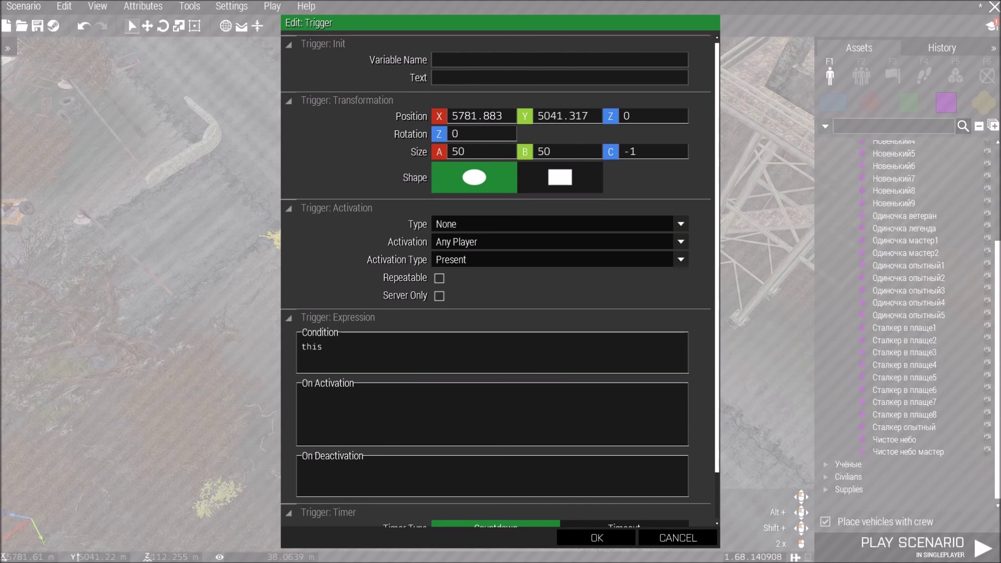
scroll(495, 282, "down", 2)
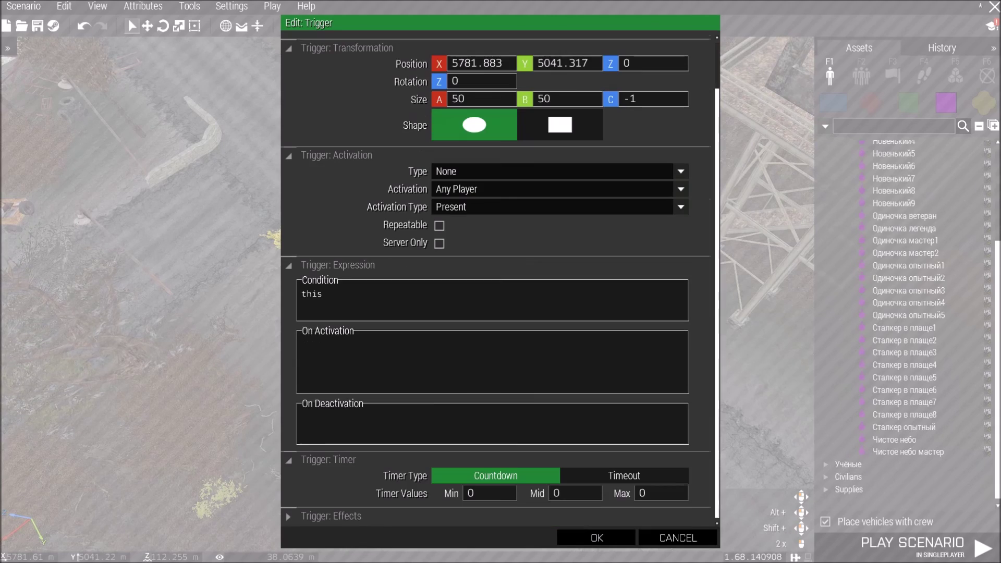
left_click(596, 538)
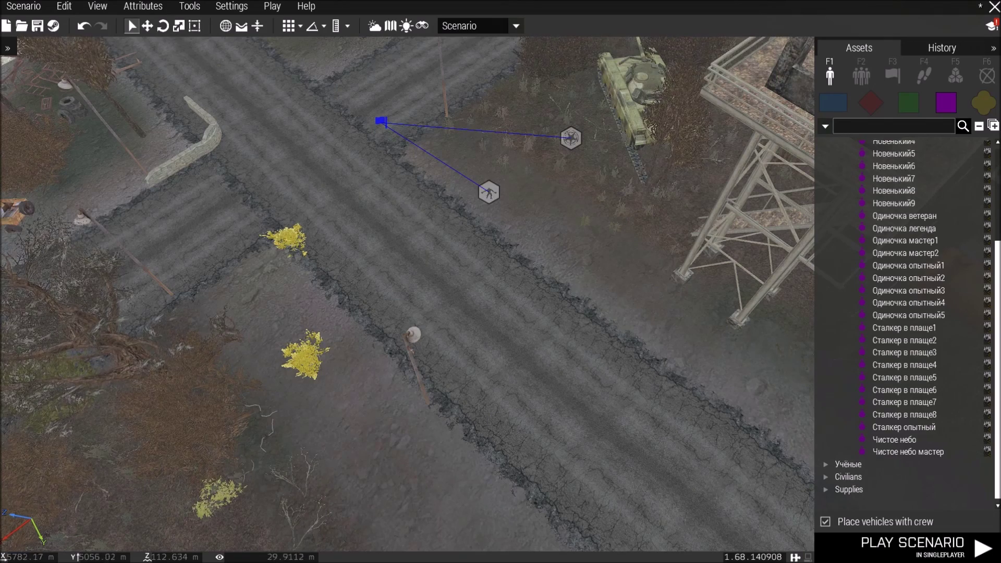
Step: Set the Mutants: Bloodsocker module's times of day to Always, keep its update at losses on No, and accept
double_click(487, 189)
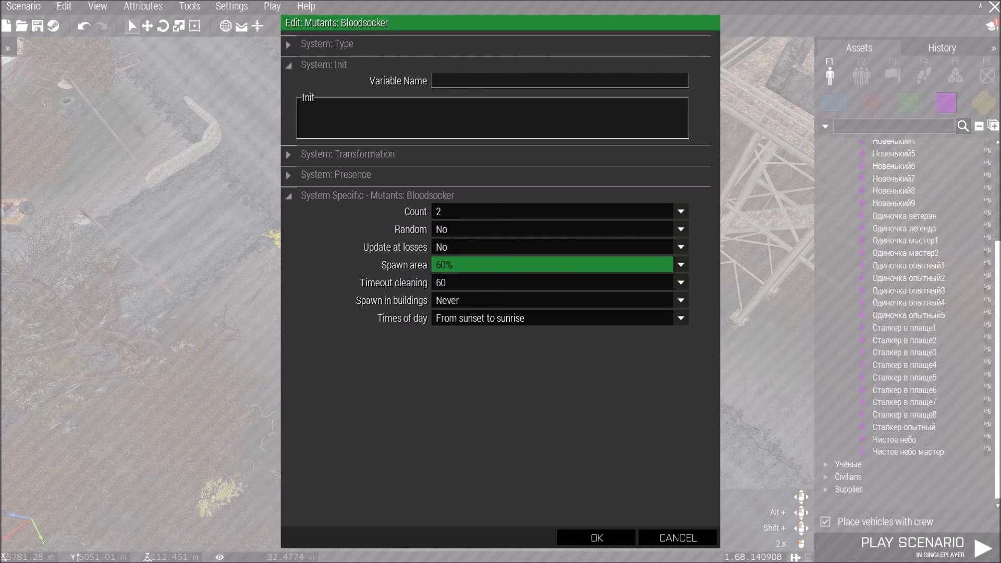
left_click(681, 247)
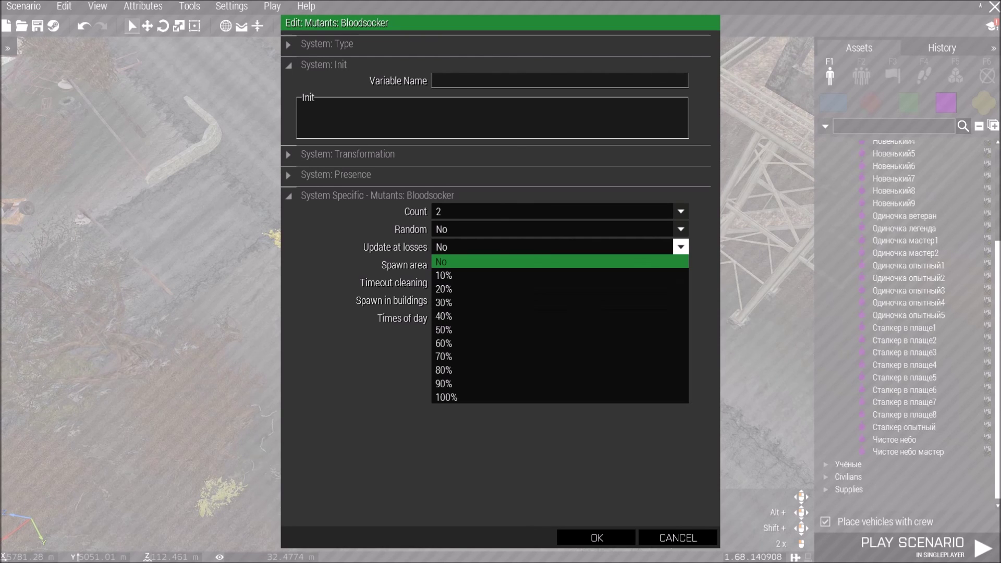
key("Return")
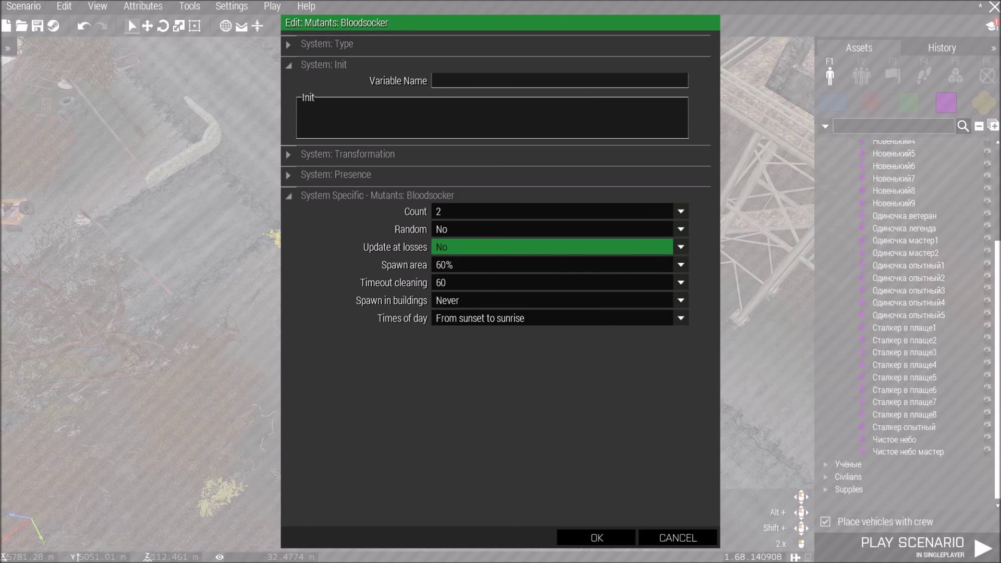
left_click(681, 318)
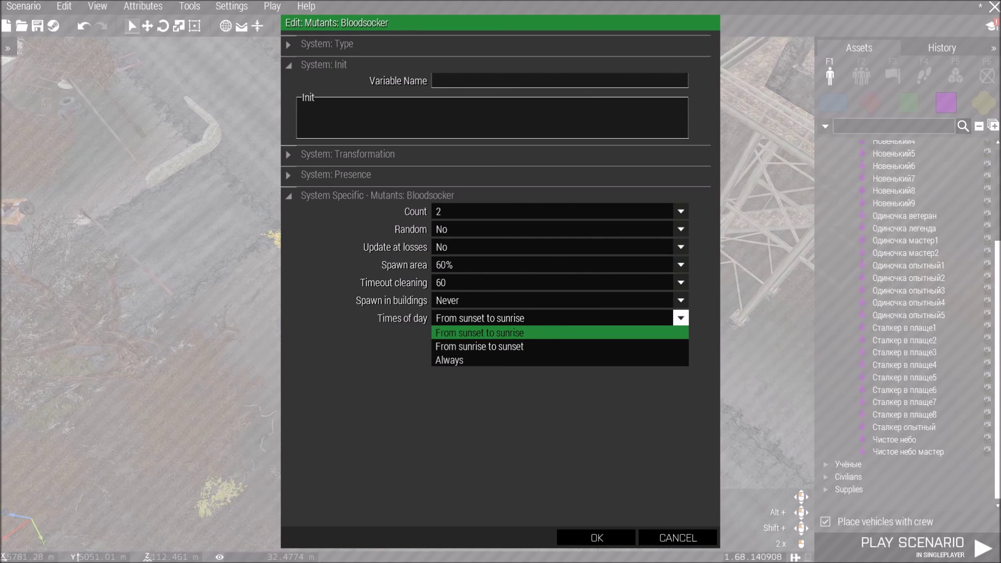
left_click(448, 362)
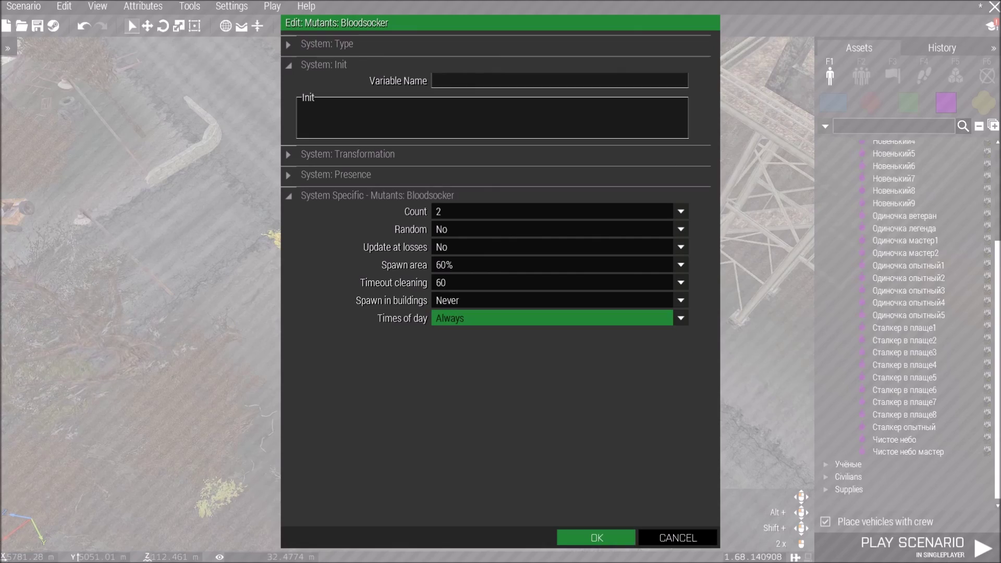
left_click(597, 538)
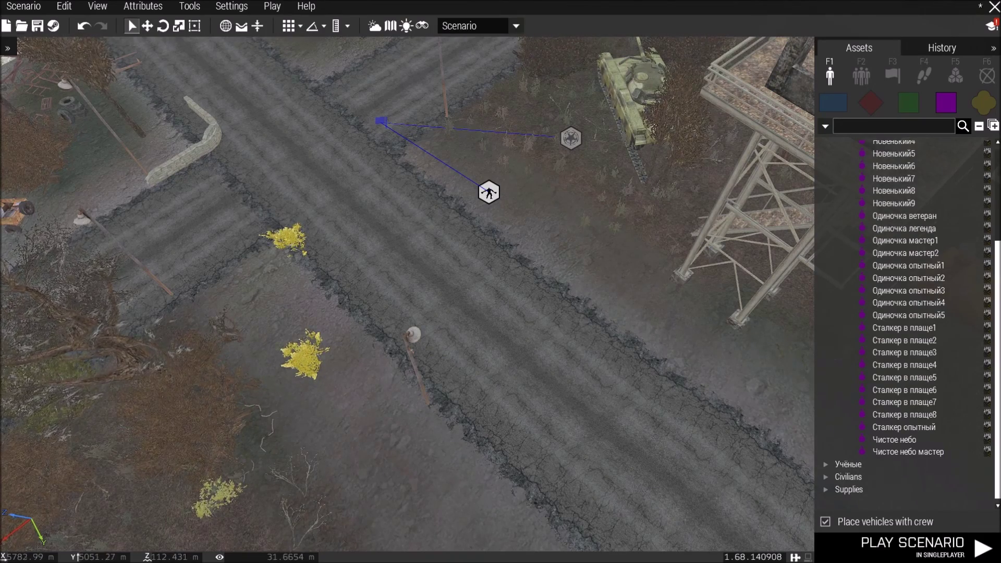
scroll(482, 200, "down", 3)
scroll(482, 202, "down", 2)
right_click_drag(458, 188, 480, 180)
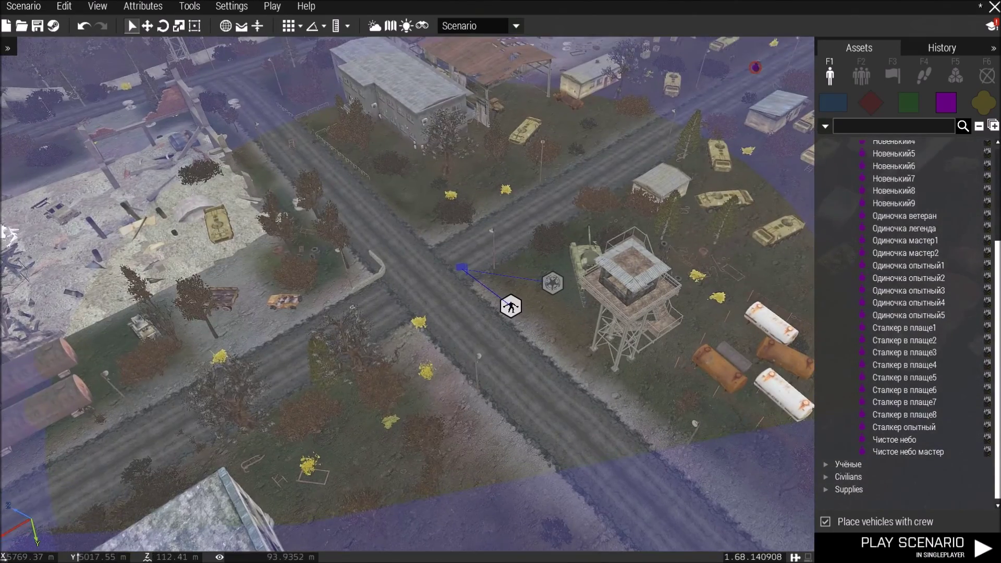
scroll(481, 181, "up", 2)
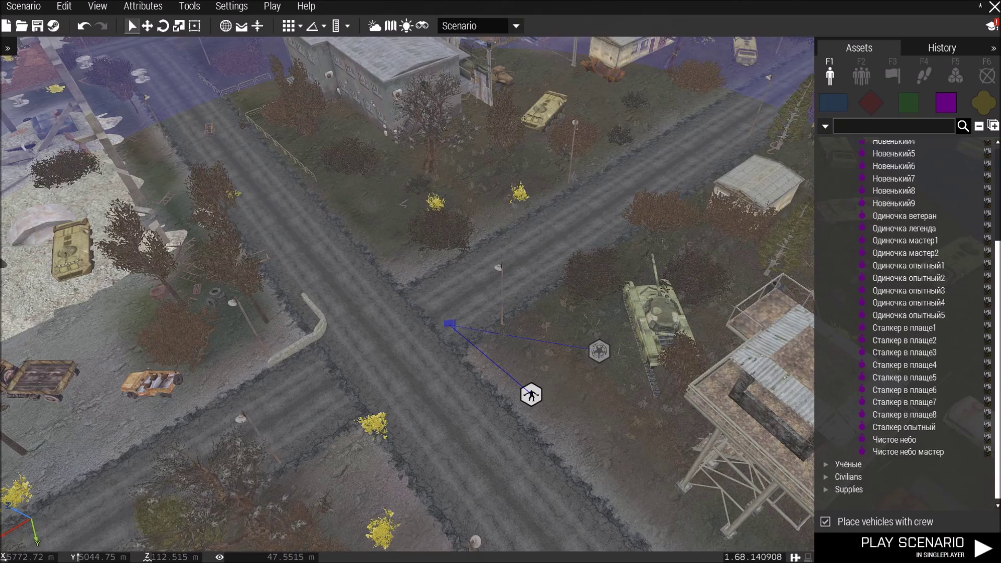
key("Escape")
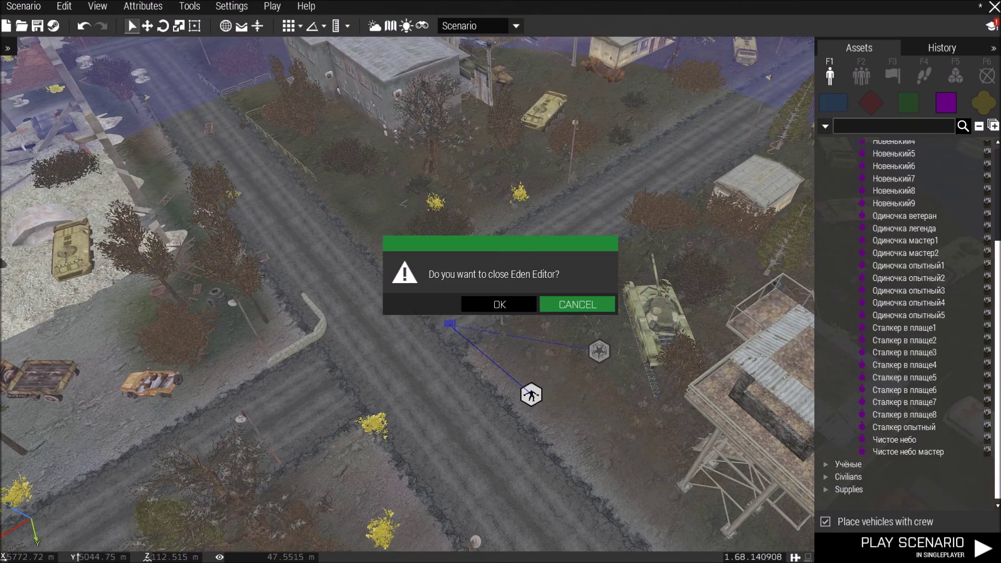
key("Escape")
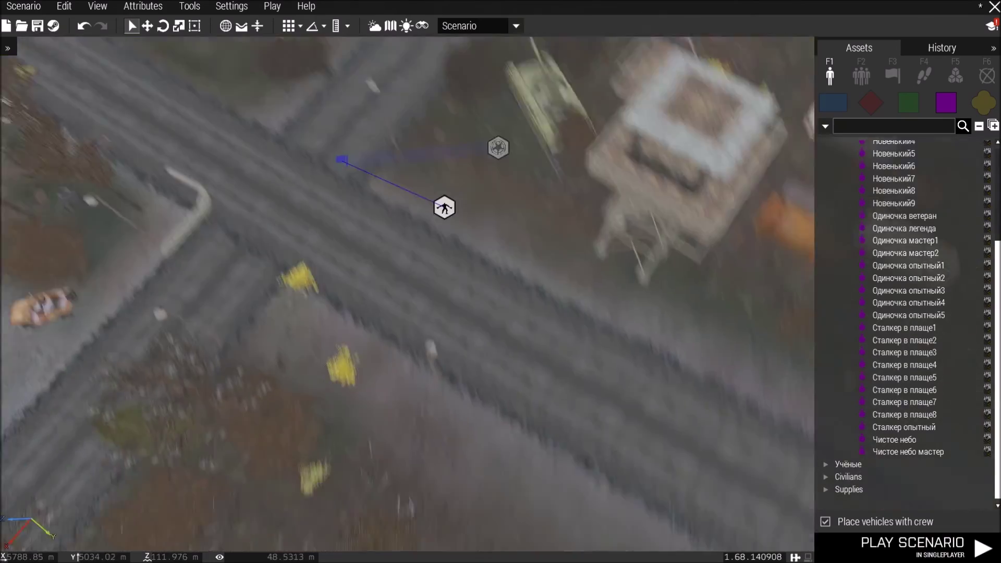
Step: Test the scenario in singleplayer from the crossroads start, dismissing the configuration error messages that come up
right_click_drag(501, 281, 548, 219)
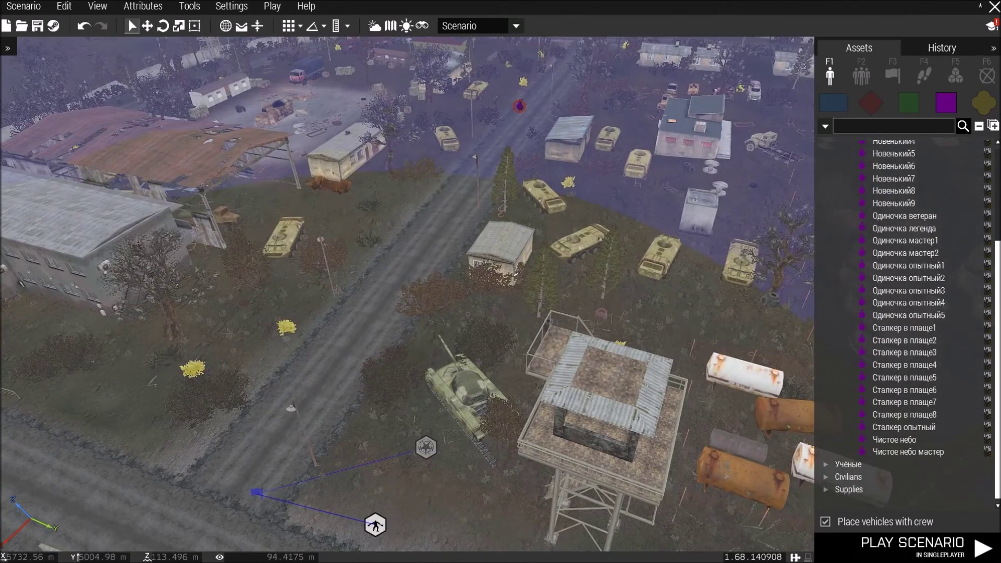
left_click(923, 547)
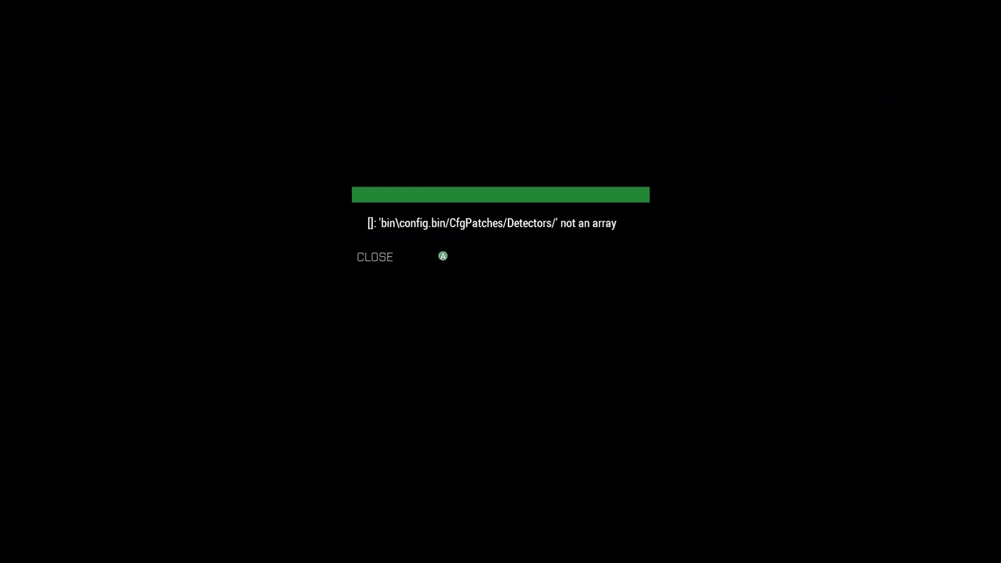
key("Return")
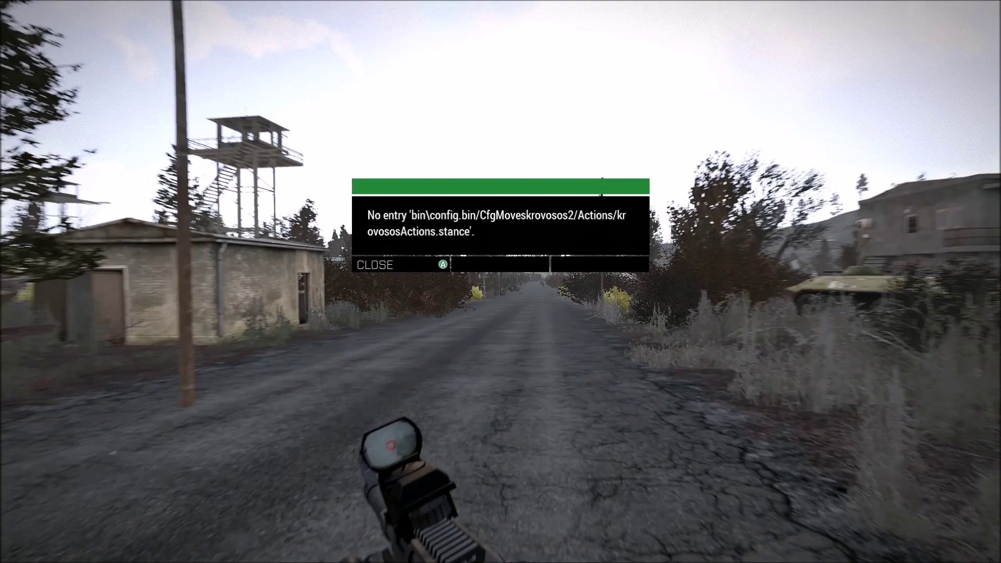
key("Return")
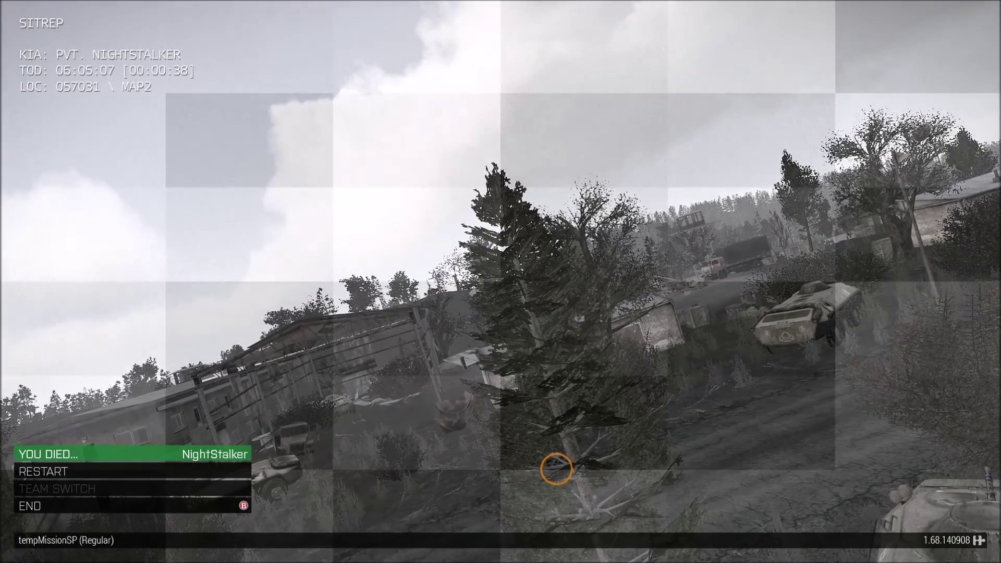
Step: Restart the mission and advance along the road into the mutant trigger zone, holding with the weapon ready beside the small brick building
left_click(113, 472)
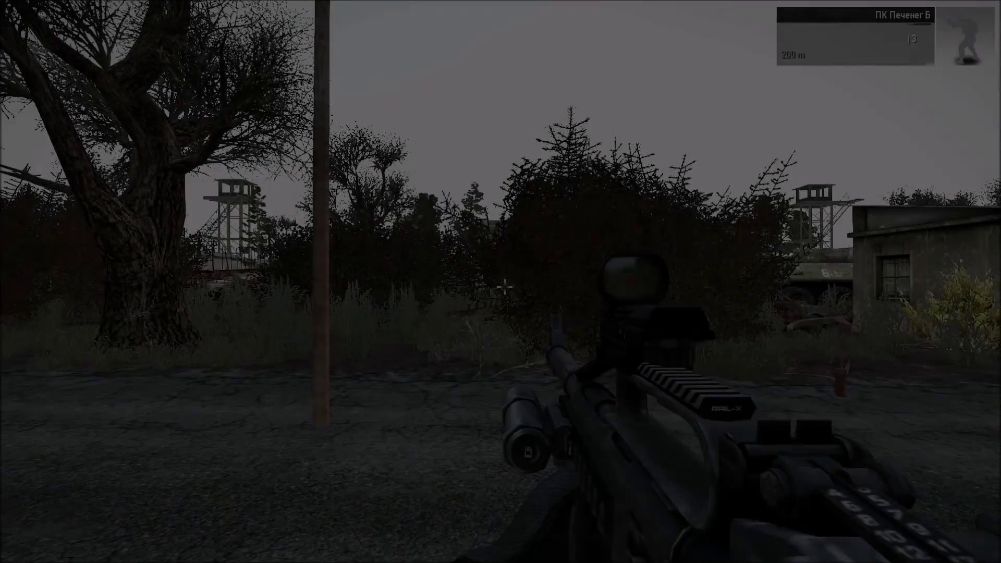
key("w")
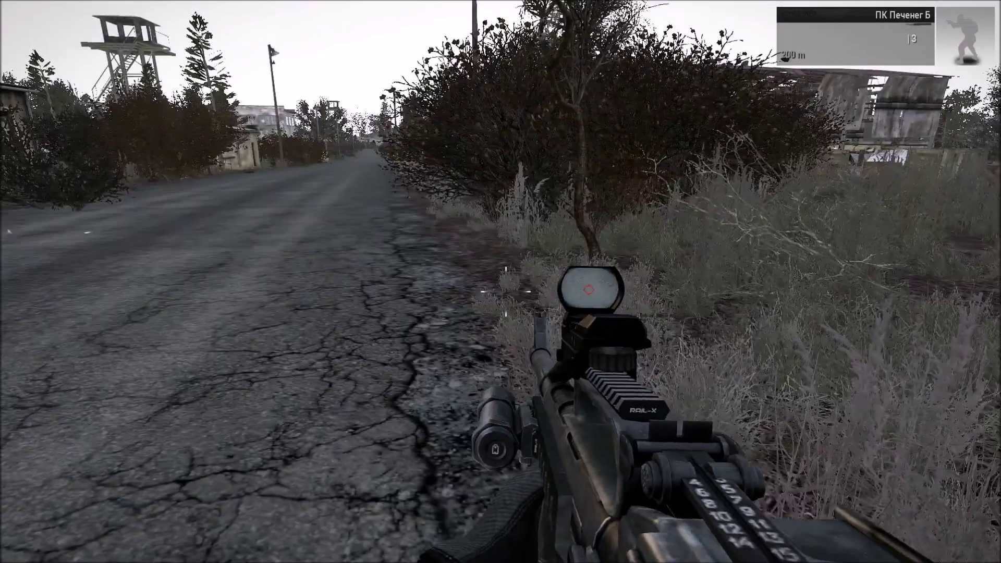
key("w")
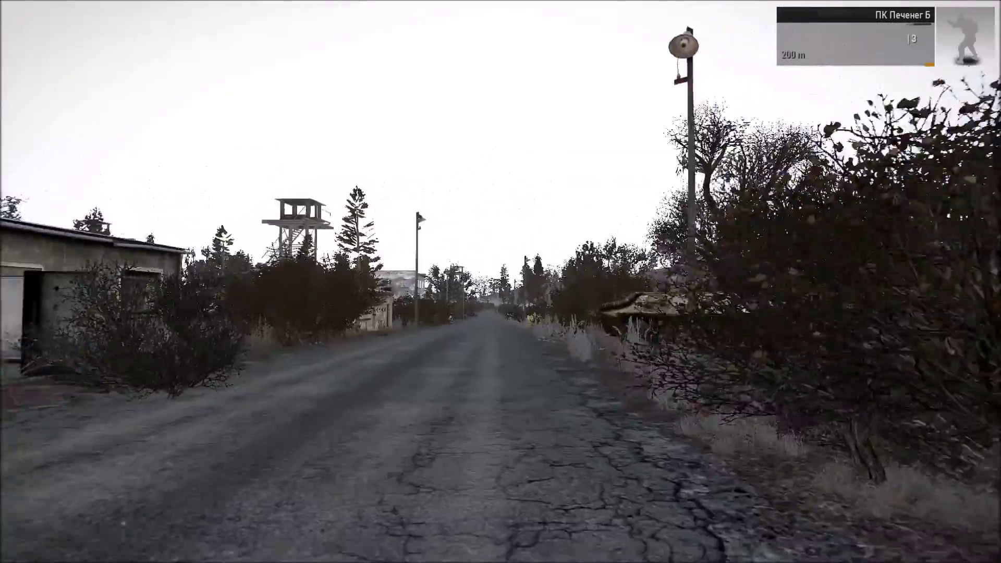
key("w")
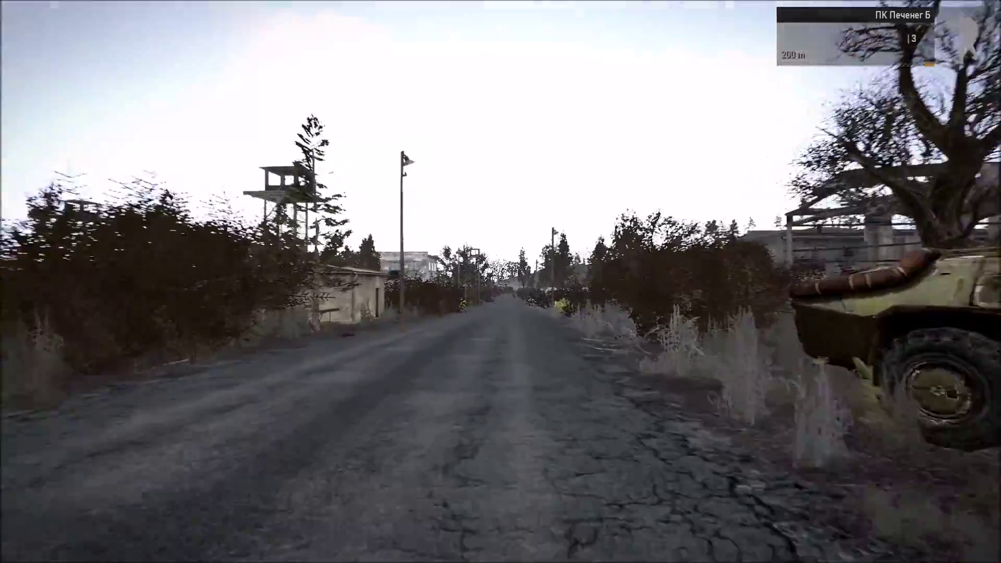
key("w")
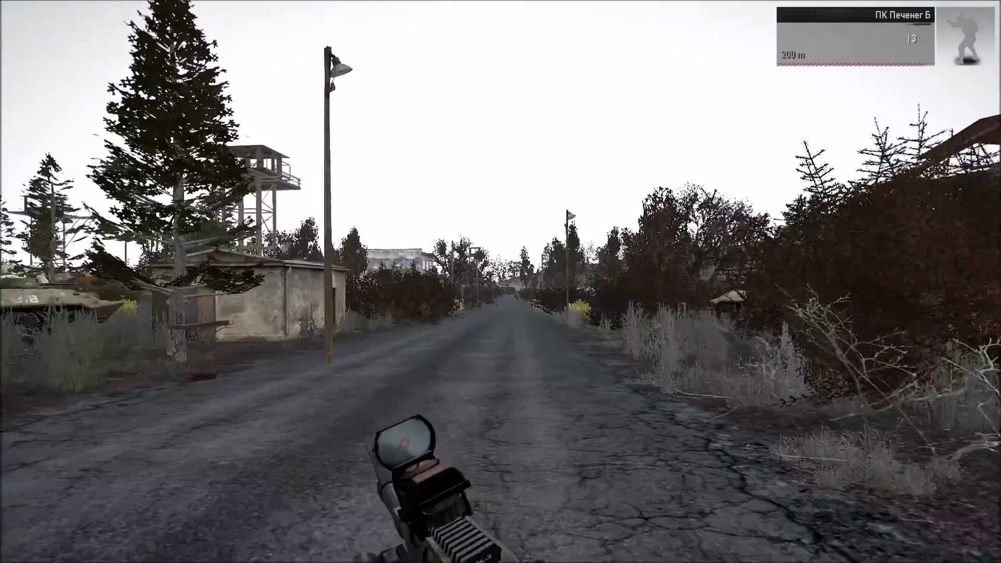
key("w")
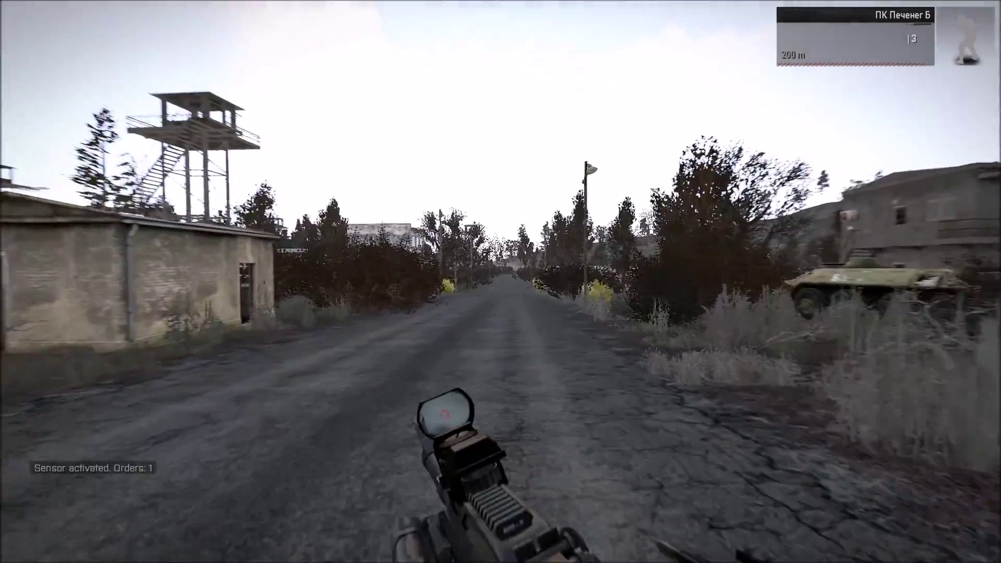
key("w")
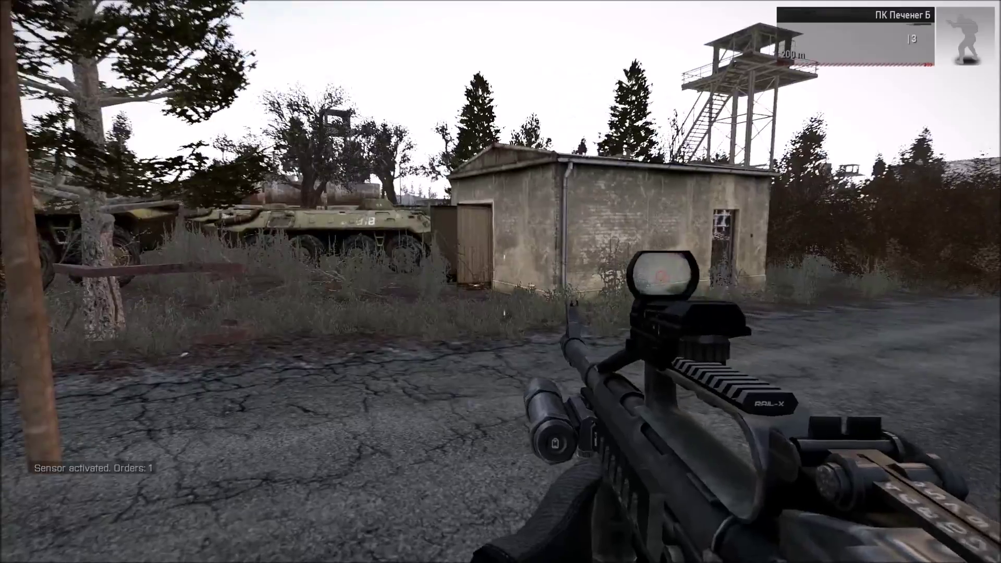
key("w")
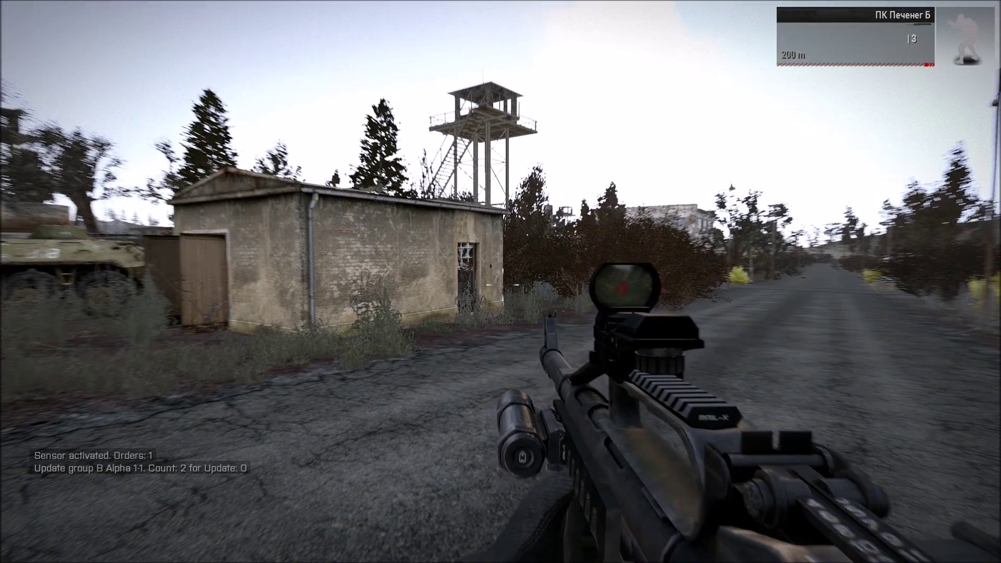
key("ctrl")
key("ctrl")
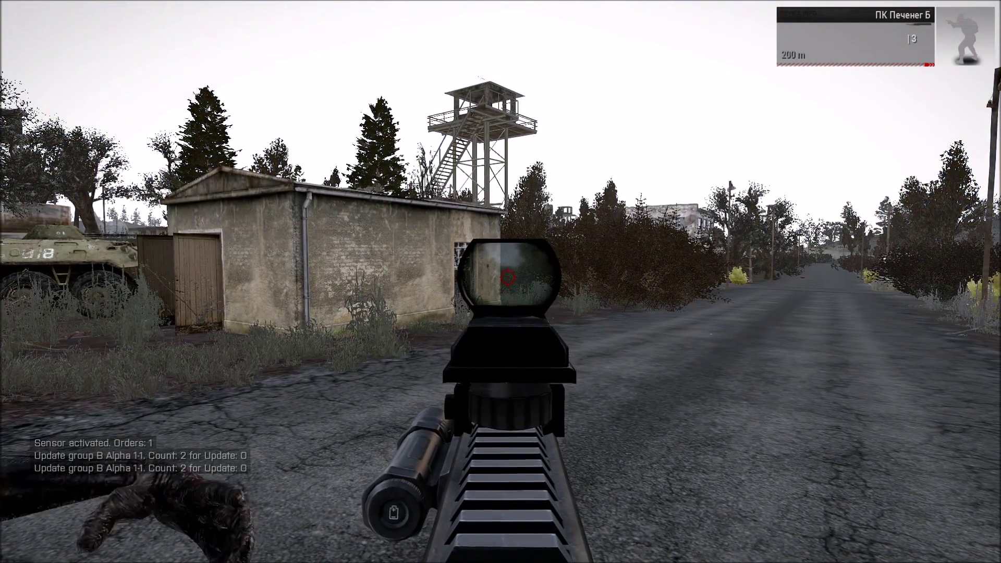